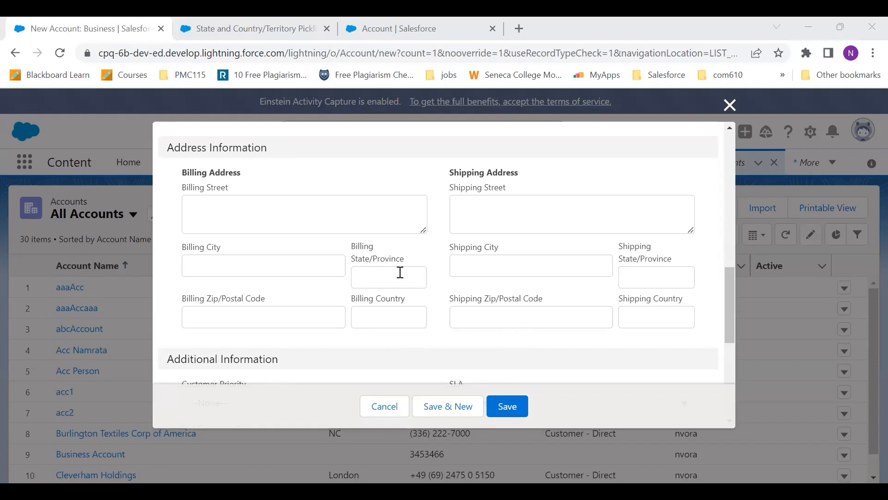
# Step: Check how the Billing State/Province and Billing Country fields accept entries in the new account form
pyautogui.click(400, 277)
pyautogui.click(362, 316)
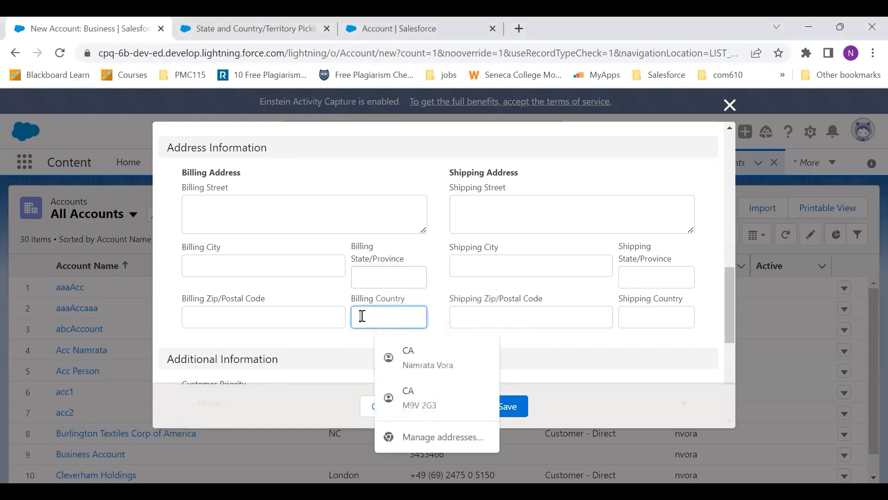
pyautogui.click(326, 345)
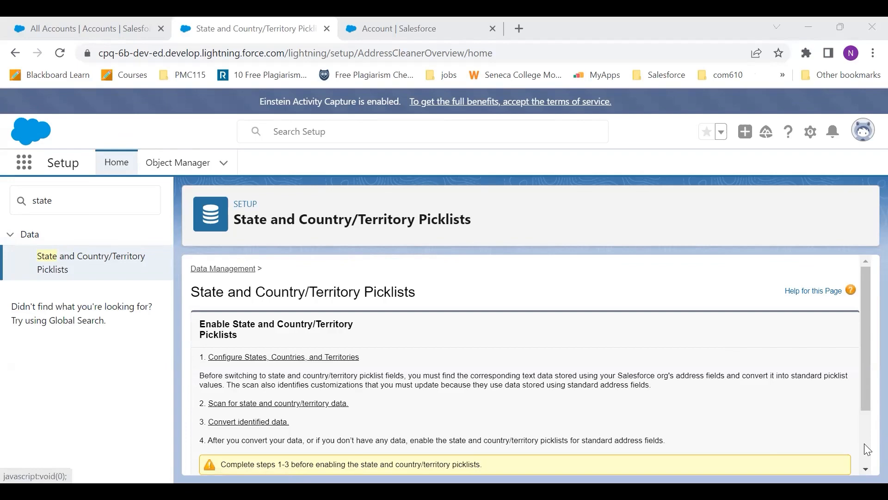
# Step: Open the configuration of states, countries, and territories and set the default country/territory to Canada
pyautogui.scroll(-3, 864, 443)
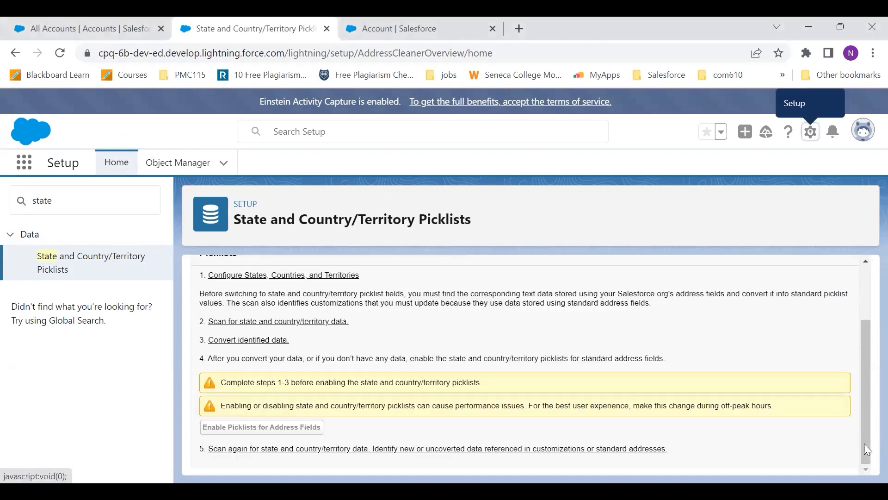
pyautogui.click(325, 276)
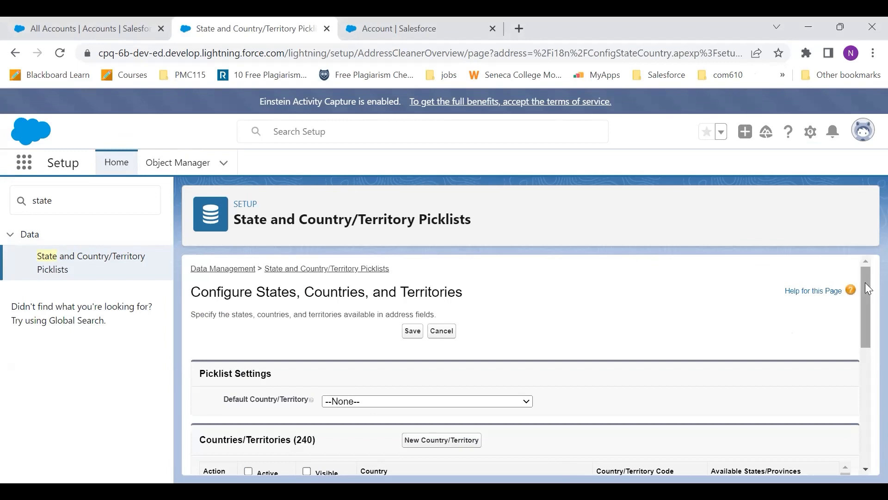
pyautogui.click(393, 402)
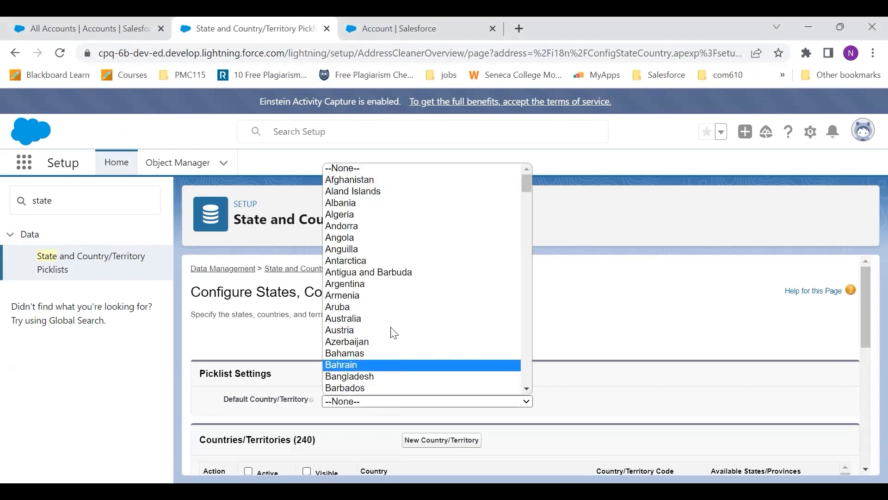
pyautogui.press('c')
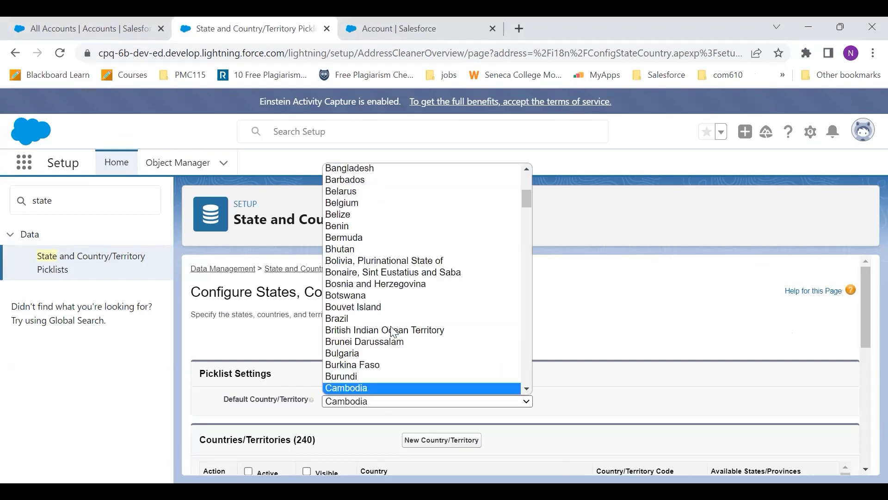
pyautogui.press('Down')
pyautogui.press('Down')
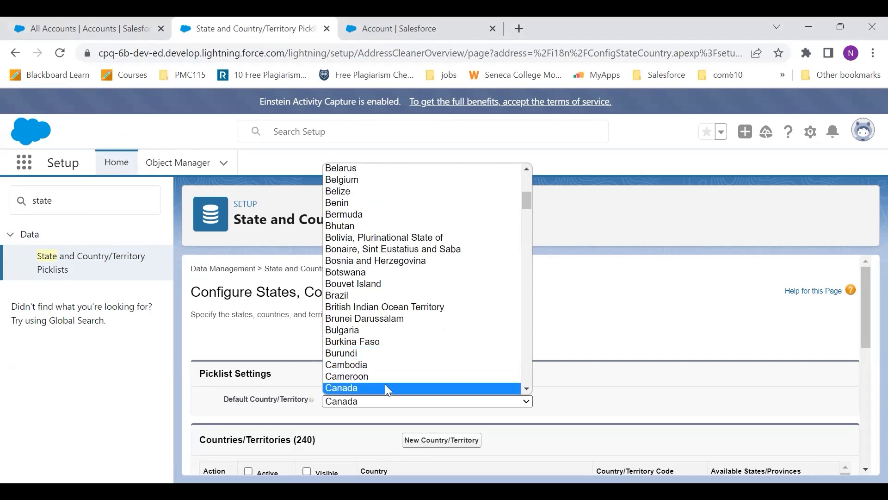
pyautogui.click(385, 387)
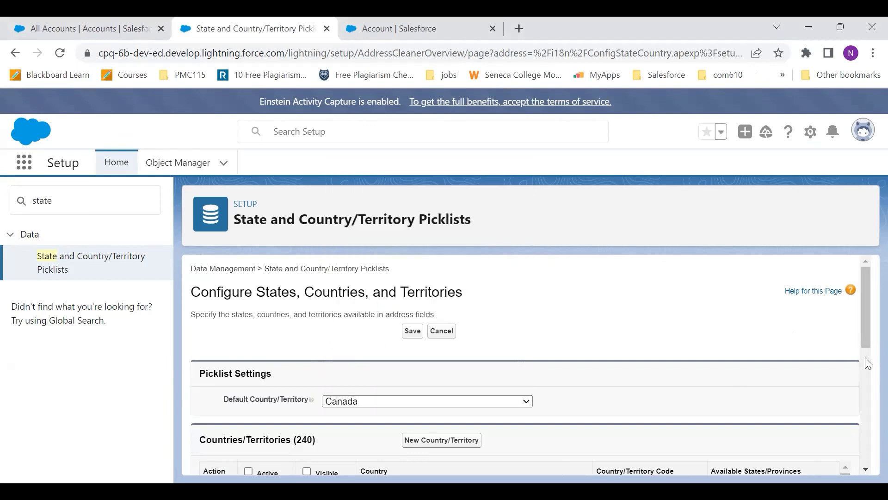
# Step: Clear the Active and Visible settings for all countries/territories at once
pyautogui.click(865, 359)
pyautogui.moveTo(865, 357); pyautogui.dragTo(866, 329)
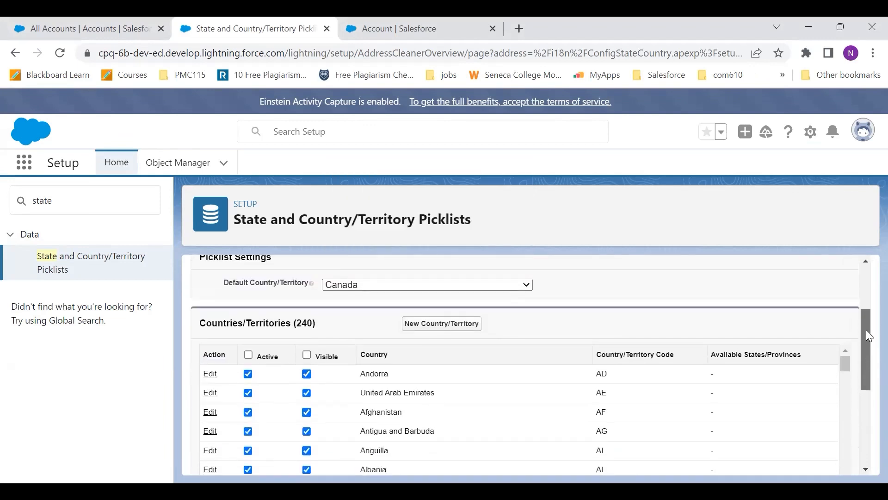
pyautogui.click(250, 354)
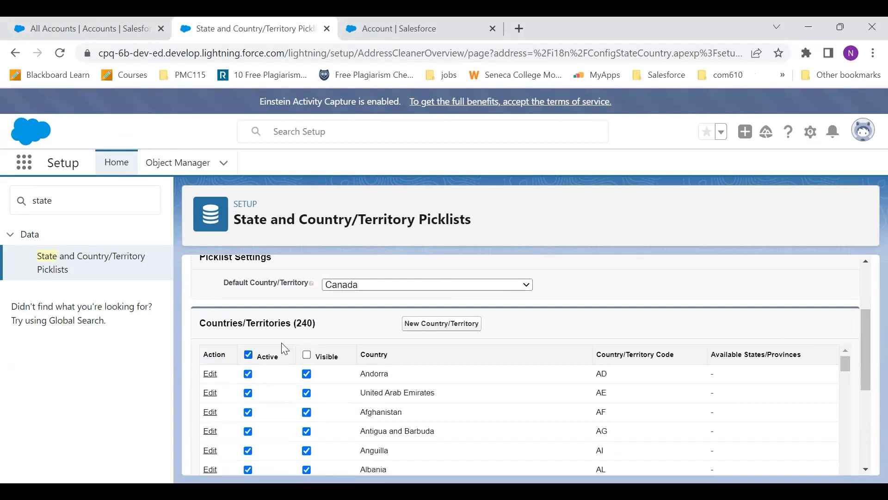
pyautogui.click(249, 354)
pyautogui.click(306, 355)
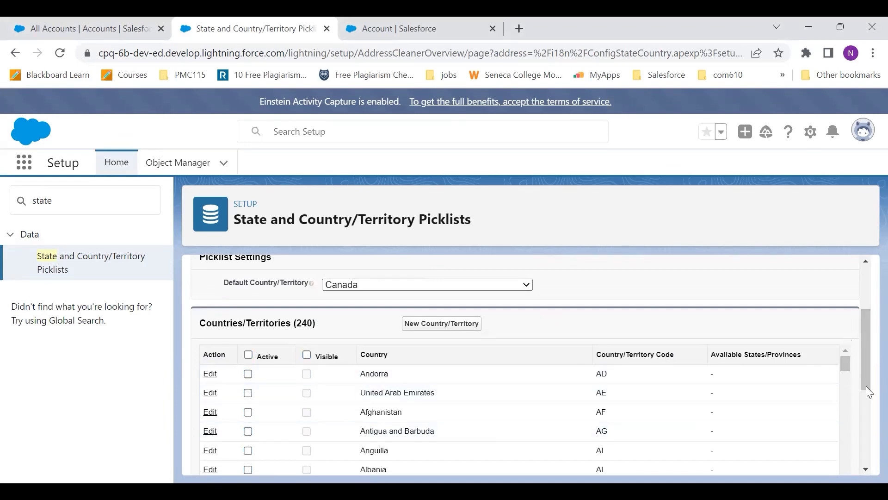
# Step: Make Canada and India both active and visible in the countries/territories list
pyautogui.moveTo(864, 377); pyautogui.dragTo(867, 455)
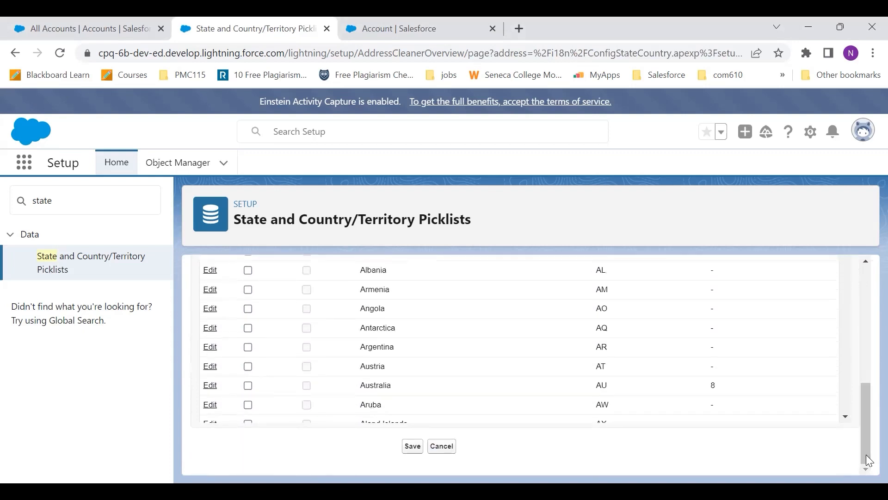
pyautogui.click(847, 414)
pyautogui.click(846, 415)
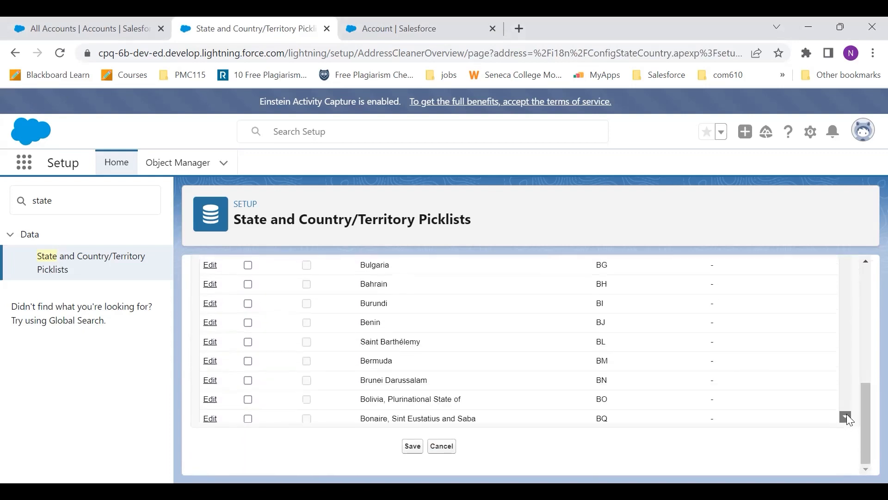
pyautogui.click(847, 415)
pyautogui.click(846, 415)
pyautogui.click(846, 414)
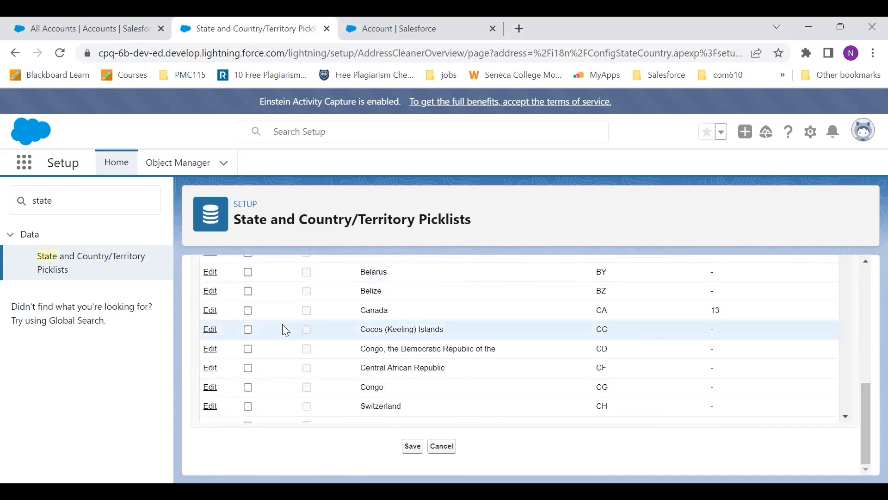
pyautogui.click(248, 310)
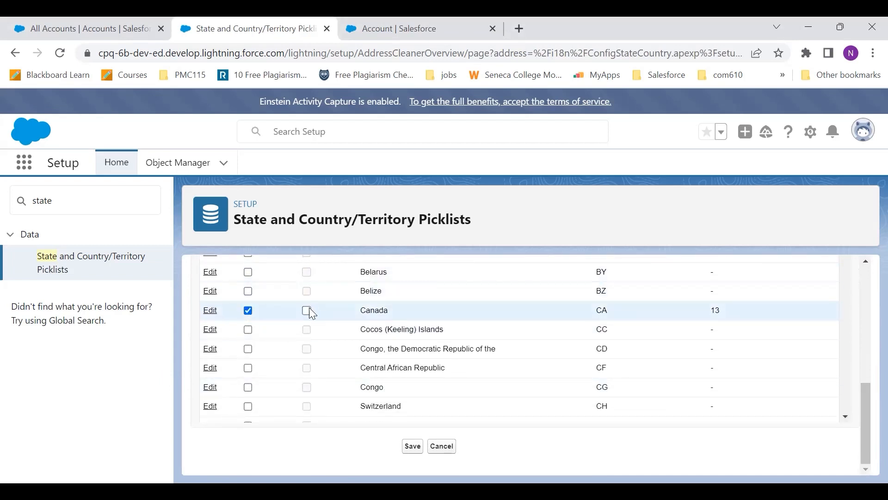
pyautogui.click(307, 310)
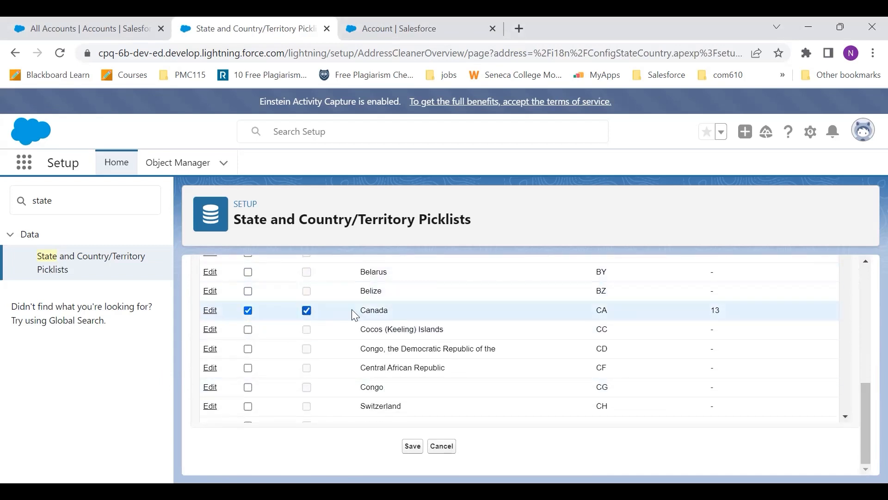
pyautogui.click(848, 414)
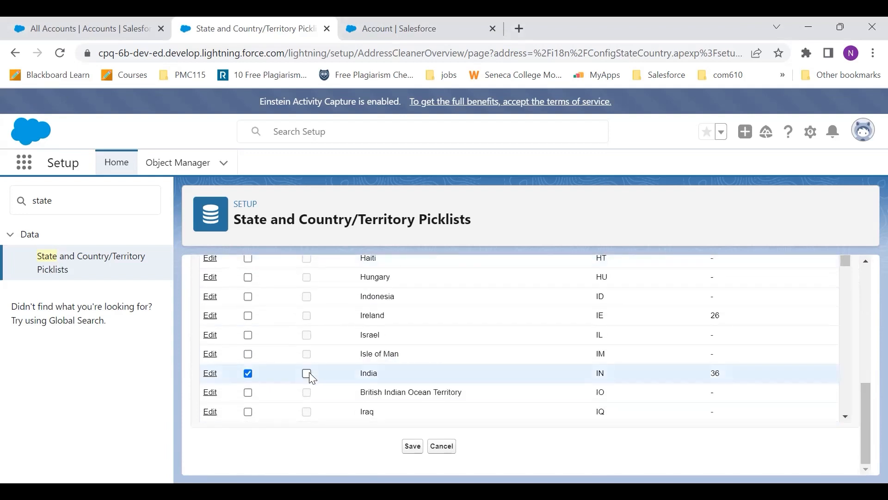
pyautogui.click(307, 374)
# Step: Make United States active and visible in the countries/territories list and save the configuration
pyautogui.click(846, 416)
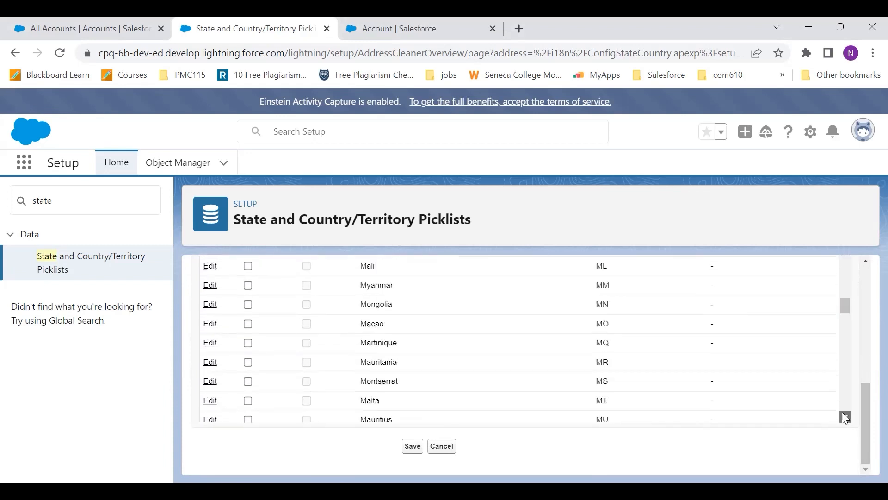
pyautogui.click(843, 413)
pyautogui.click(846, 417)
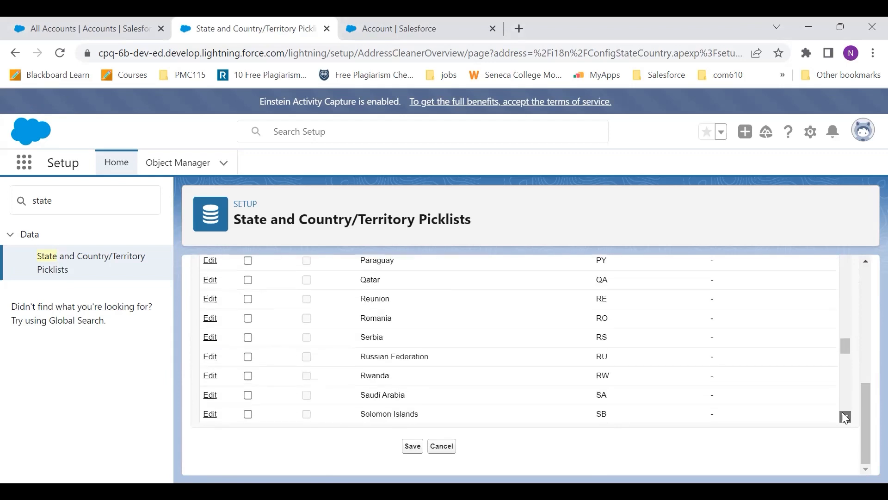
pyautogui.click(846, 416)
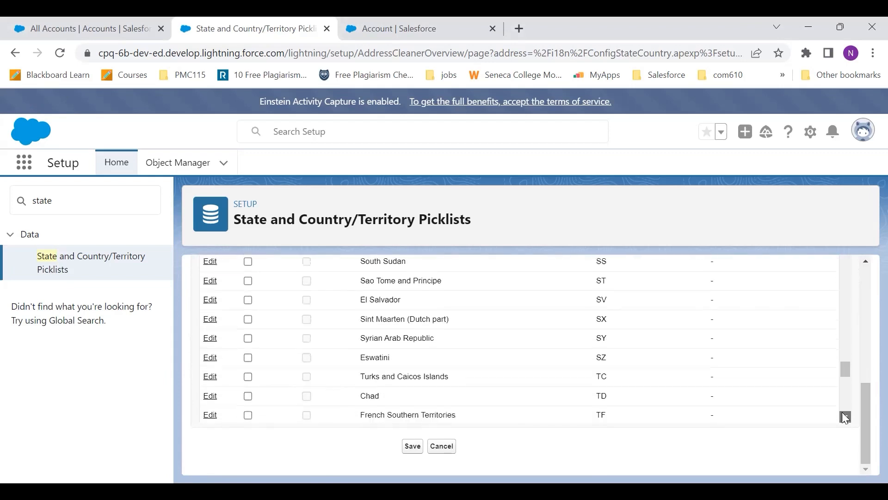
pyautogui.click(846, 417)
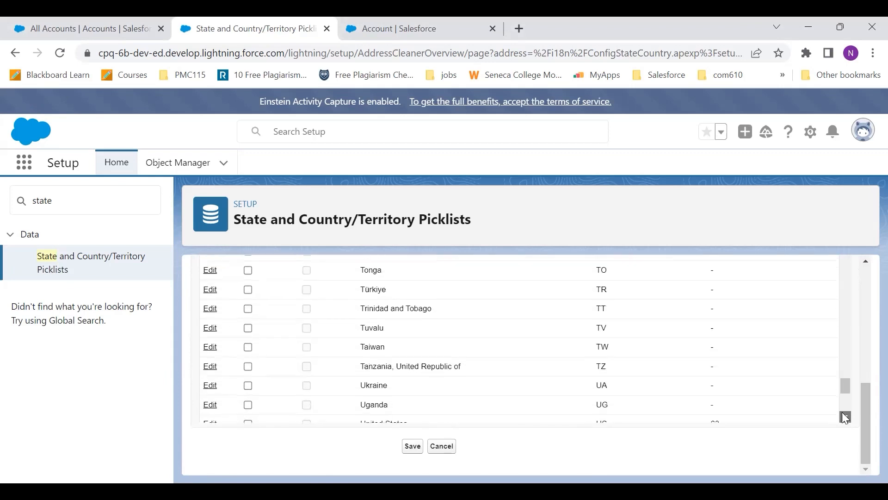
pyautogui.click(846, 418)
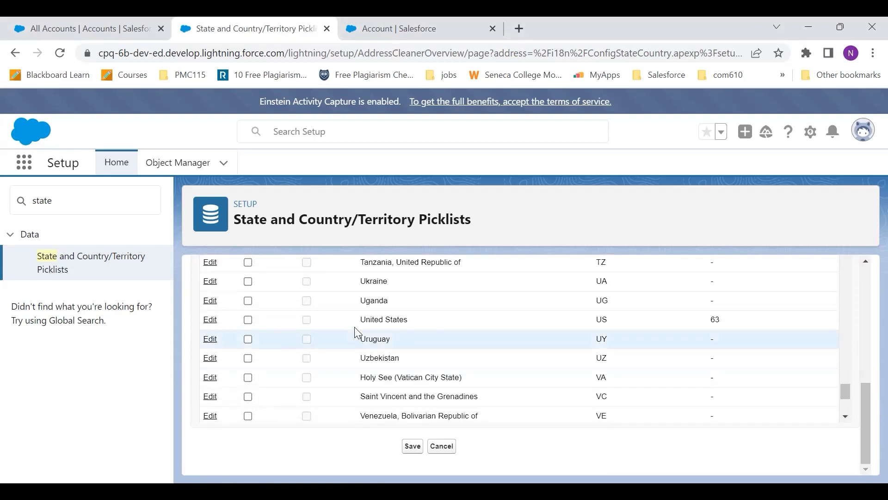
pyautogui.click(249, 320)
pyautogui.click(306, 319)
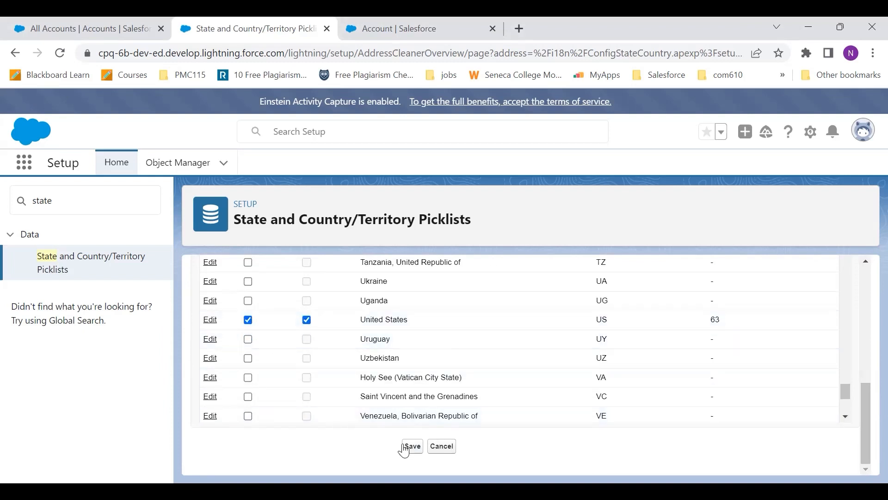
pyautogui.click(410, 447)
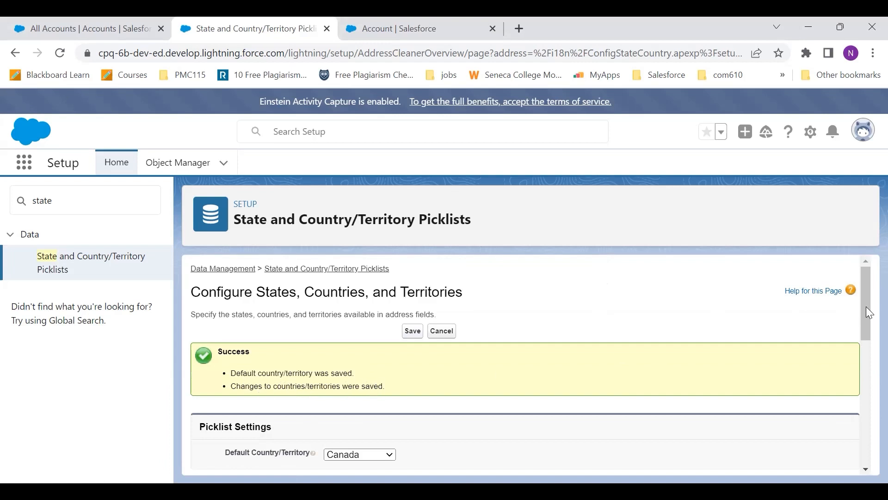
# Step: Find Canada in the countries/territories list and open its details for editing
pyautogui.moveTo(867, 308); pyautogui.dragTo(845, 416)
pyautogui.click(845, 416)
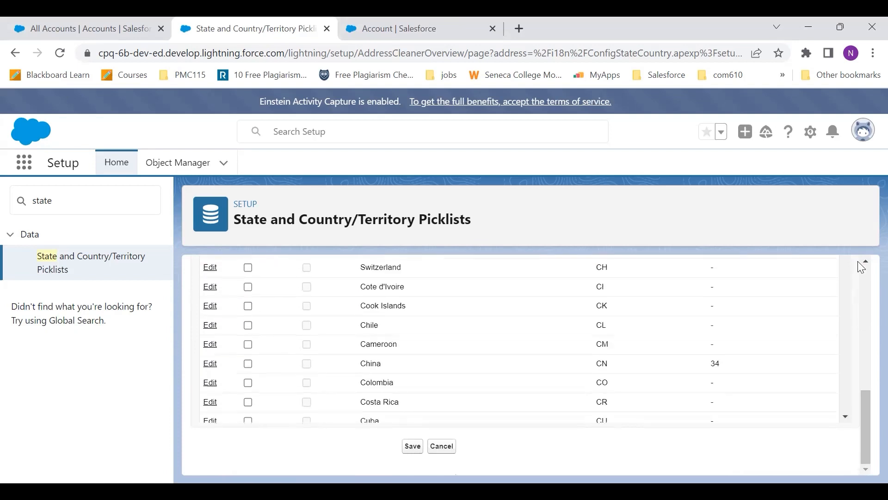
pyautogui.moveTo(866, 260); pyautogui.dragTo(867, 264)
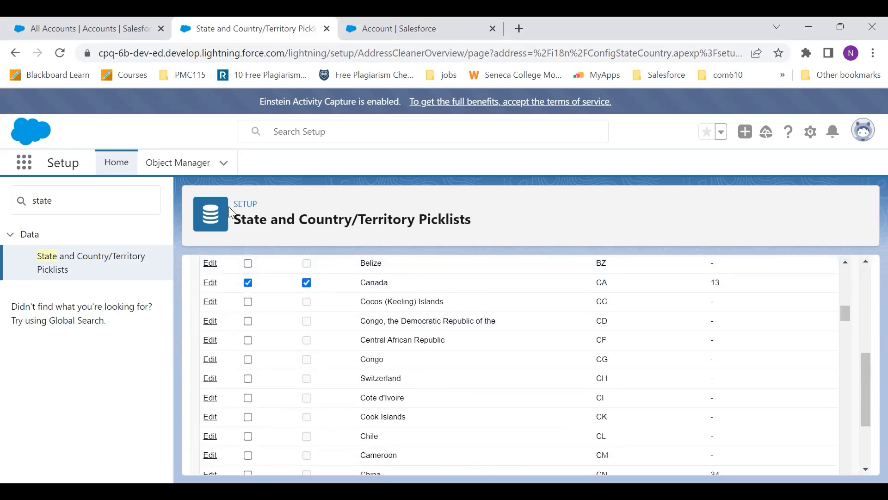
pyautogui.click(211, 283)
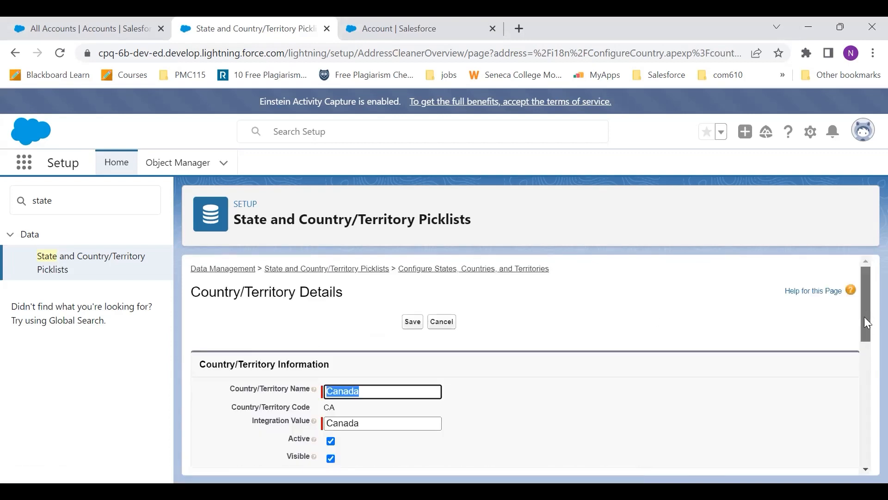
# Step: Mark all of Canada's states/provinces as active and visible and save the country details
pyautogui.moveTo(866, 317); pyautogui.dragTo(866, 388)
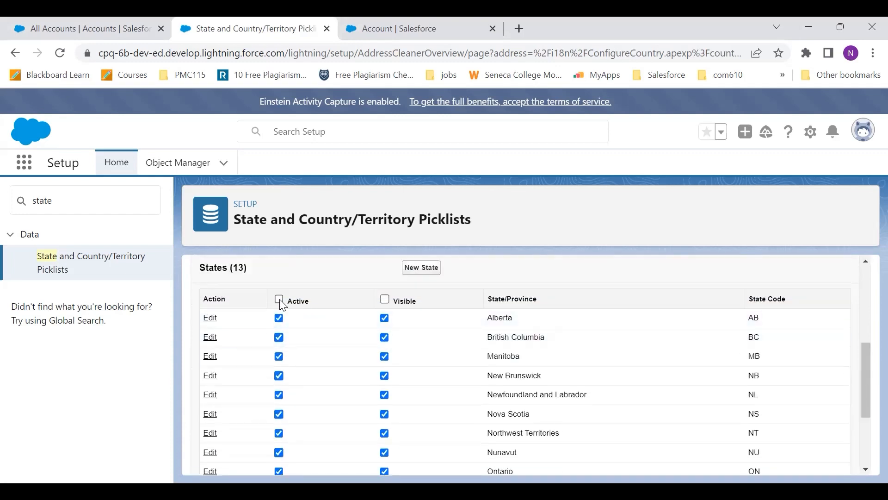
pyautogui.click(385, 300)
pyautogui.scroll(-3, 866, 445)
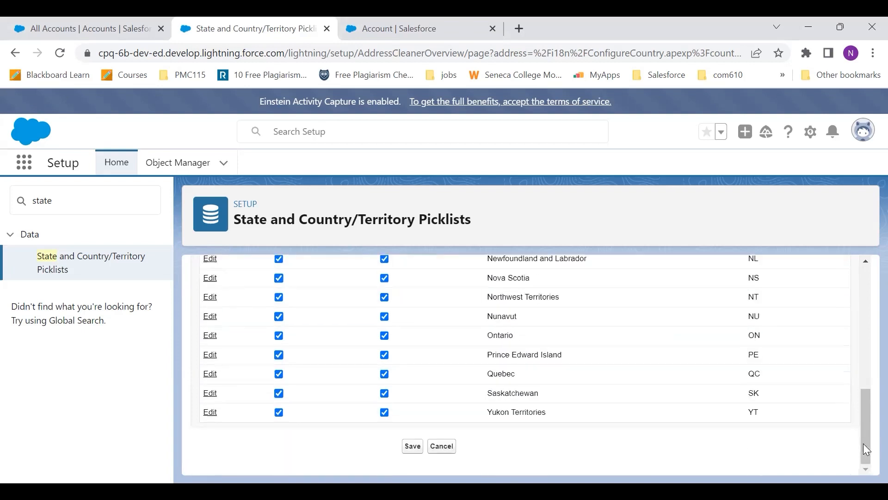
pyautogui.moveTo(863, 444); pyautogui.dragTo(865, 393)
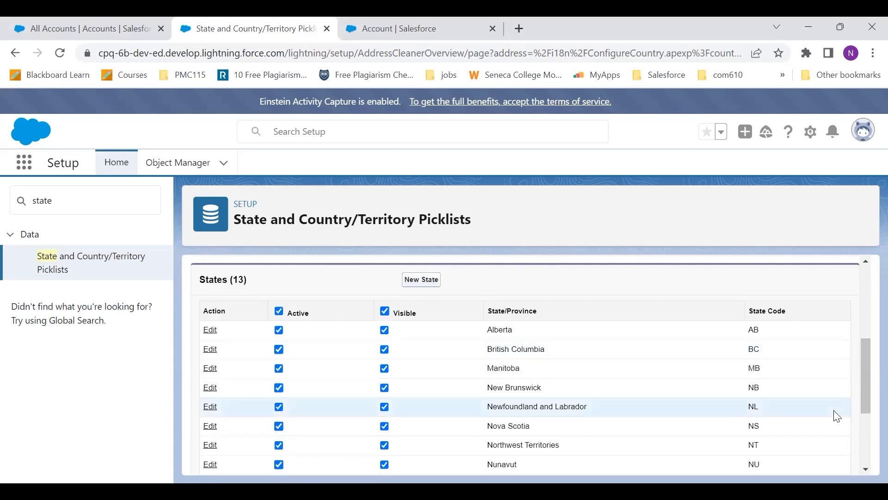
pyautogui.scroll(-3, 866, 444)
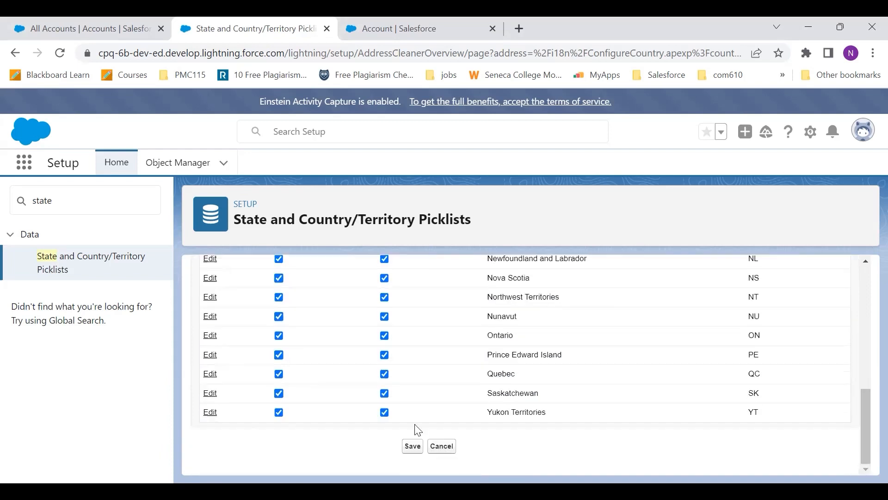
pyautogui.click(414, 448)
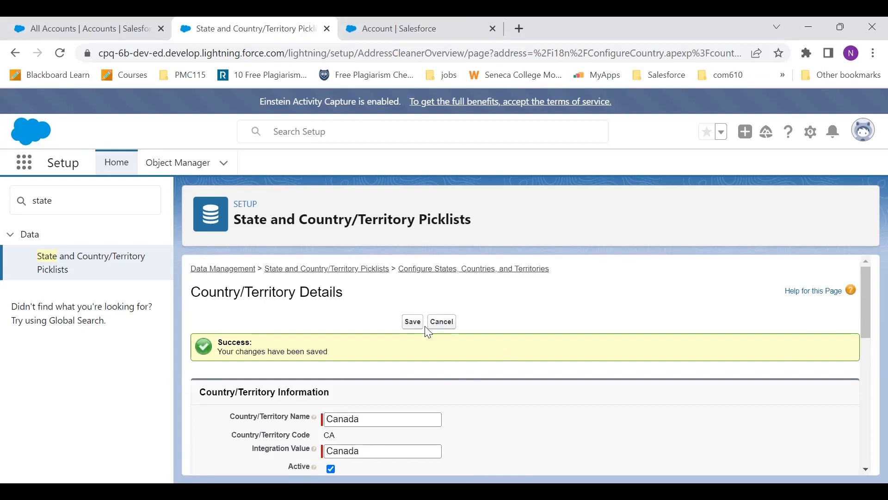
# Step: Review Canada's saved details and return to the Configure States, Countries, and Territories page
pyautogui.moveTo(868, 285); pyautogui.dragTo(867, 313)
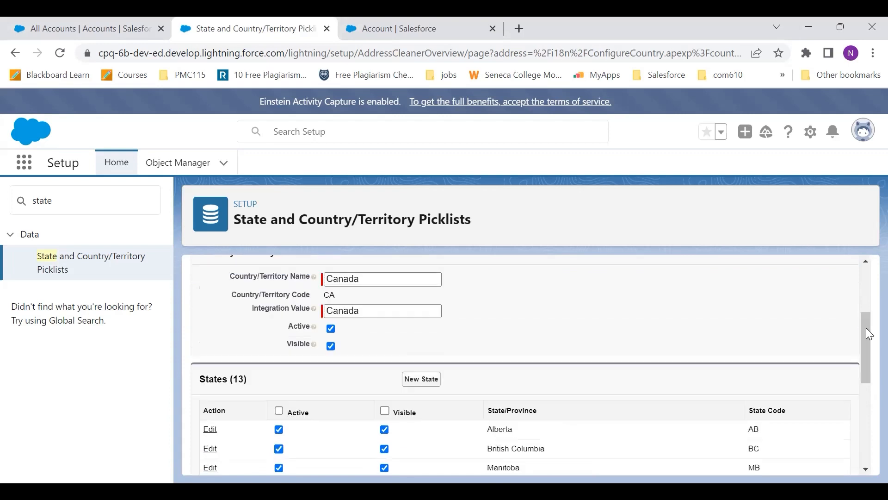
pyautogui.click(865, 279)
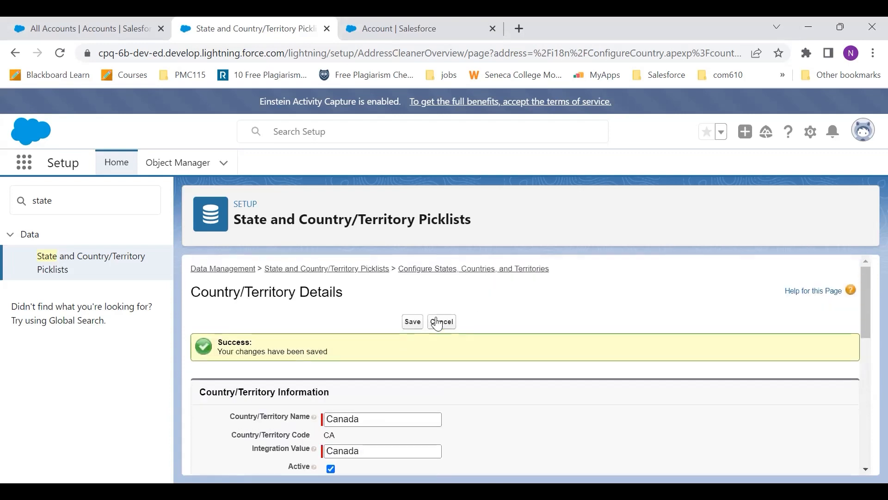
pyautogui.click(480, 270)
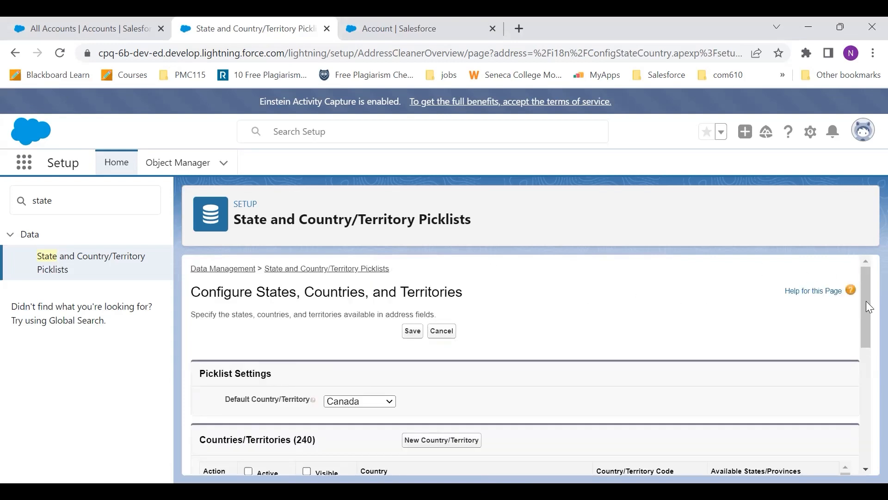
# Step: Find United States in the countries/territories list, open its details for editing and go down its states list
pyautogui.moveTo(864, 302); pyautogui.dragTo(846, 416)
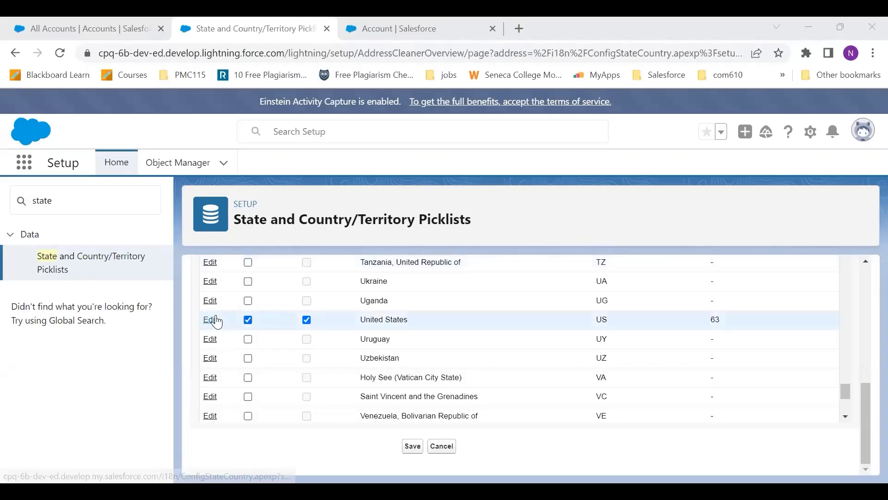
pyautogui.click(210, 319)
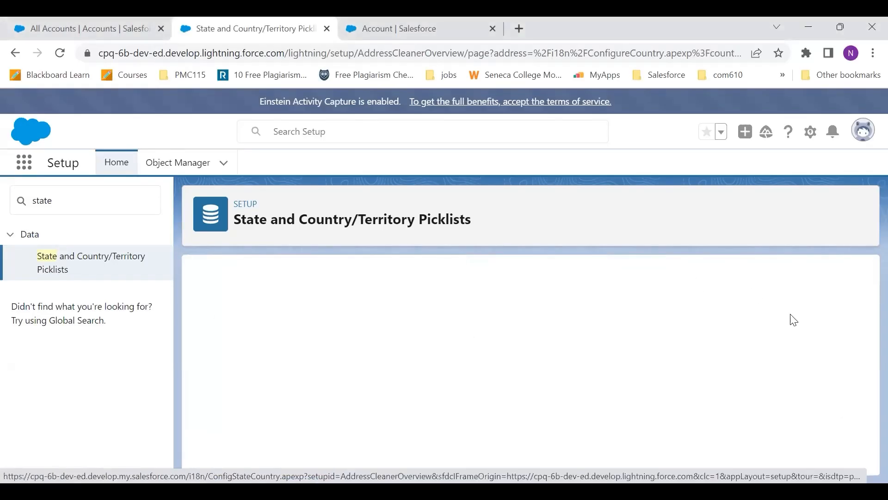
pyautogui.click(866, 382)
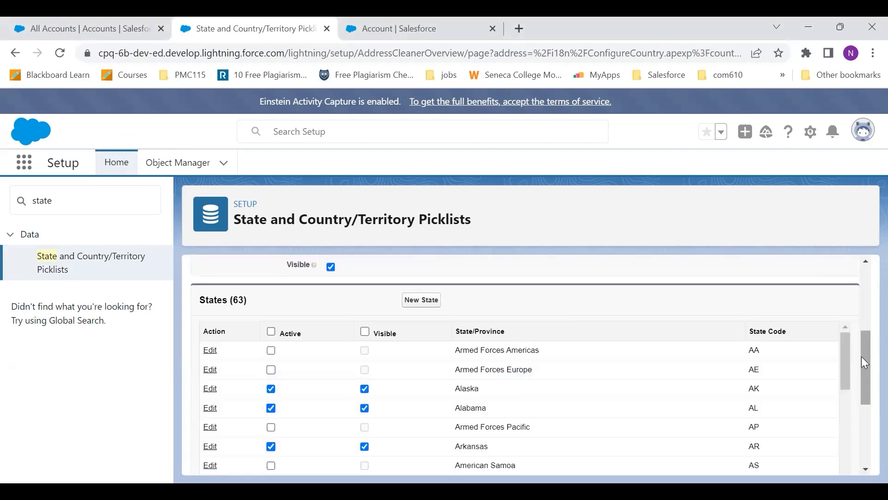
pyautogui.moveTo(862, 355); pyautogui.dragTo(869, 393)
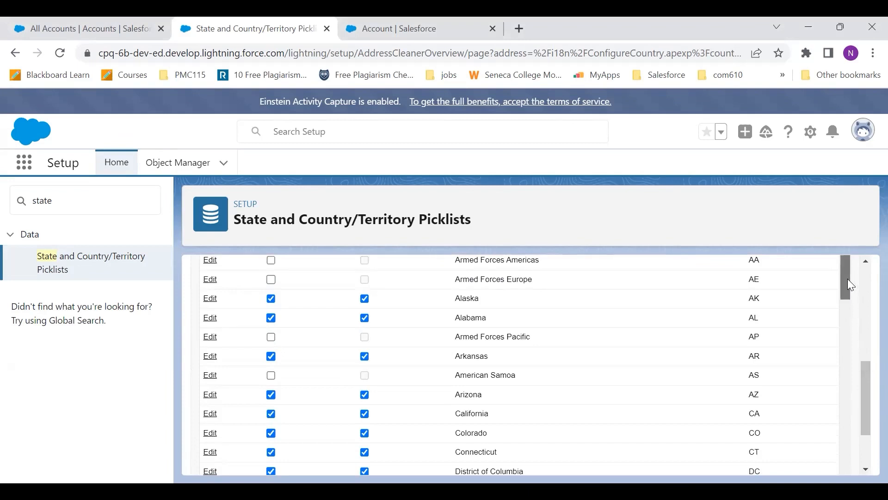
pyautogui.moveTo(847, 279); pyautogui.dragTo(847, 469)
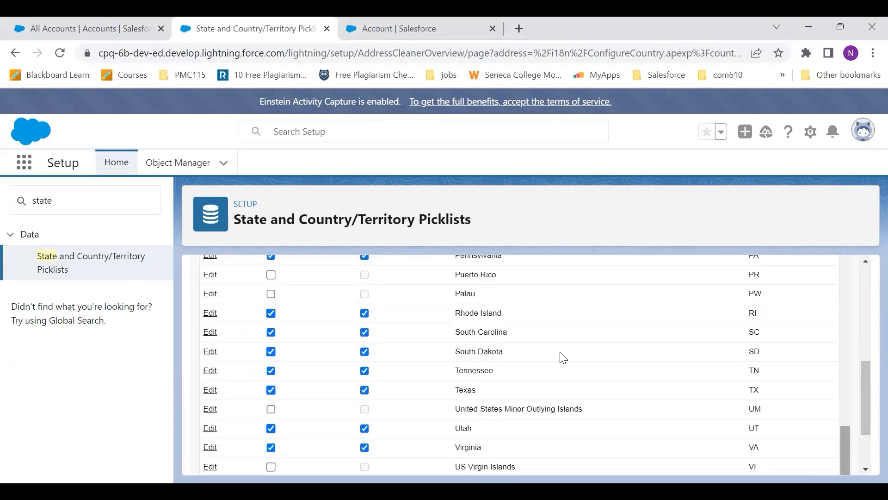
# Step: Make Rhode Island, South Carolina and South Dakota inactive and not visible, and save the United States details
pyautogui.click(365, 313)
pyautogui.click(365, 332)
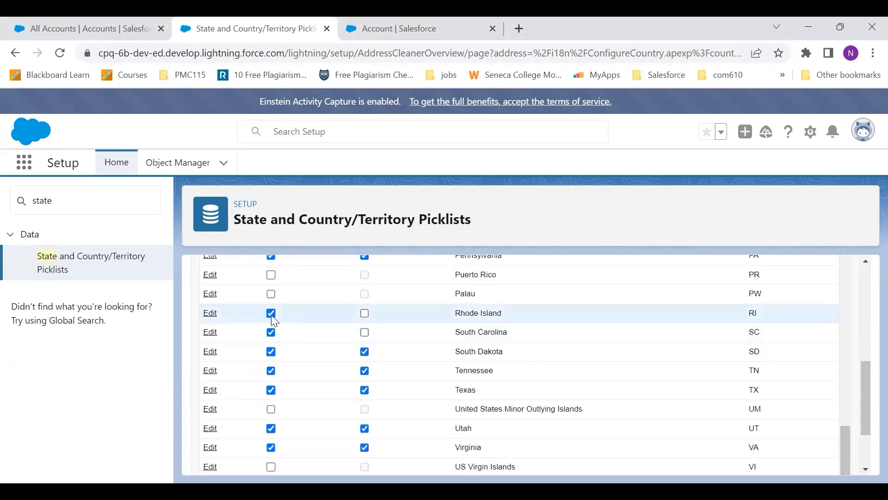
pyautogui.click(272, 313)
pyautogui.click(271, 332)
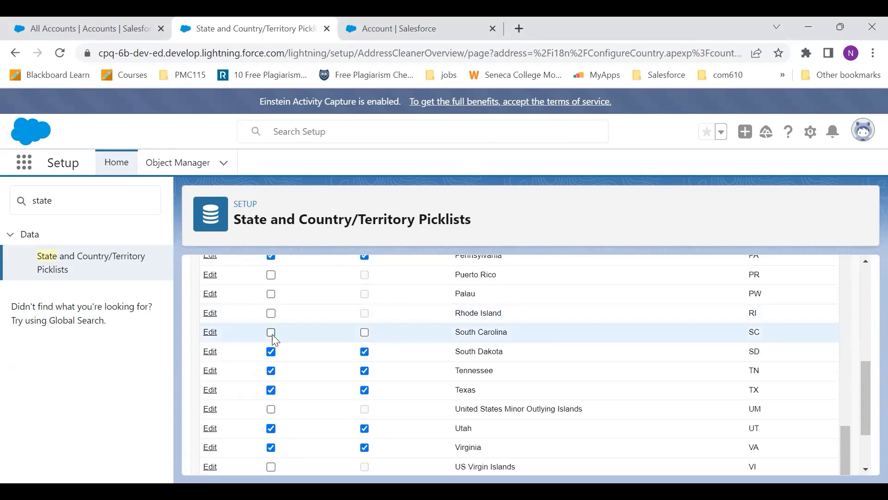
pyautogui.click(273, 353)
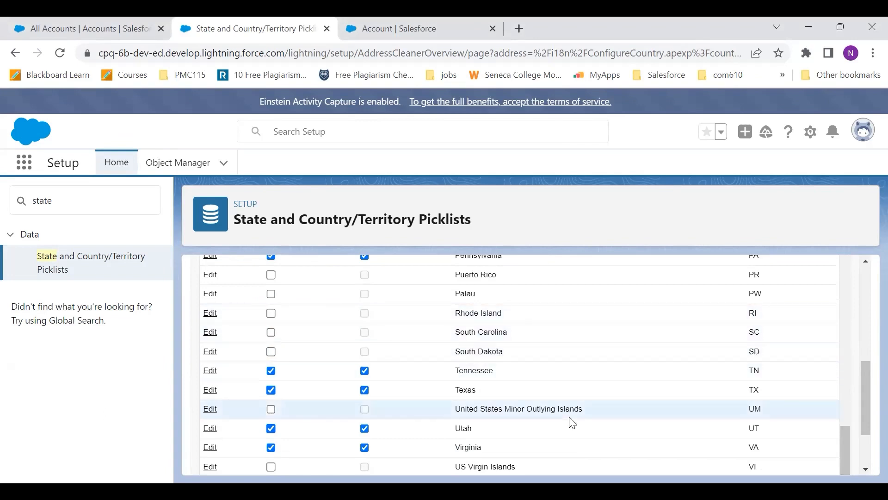
pyautogui.scroll(-2, 868, 460)
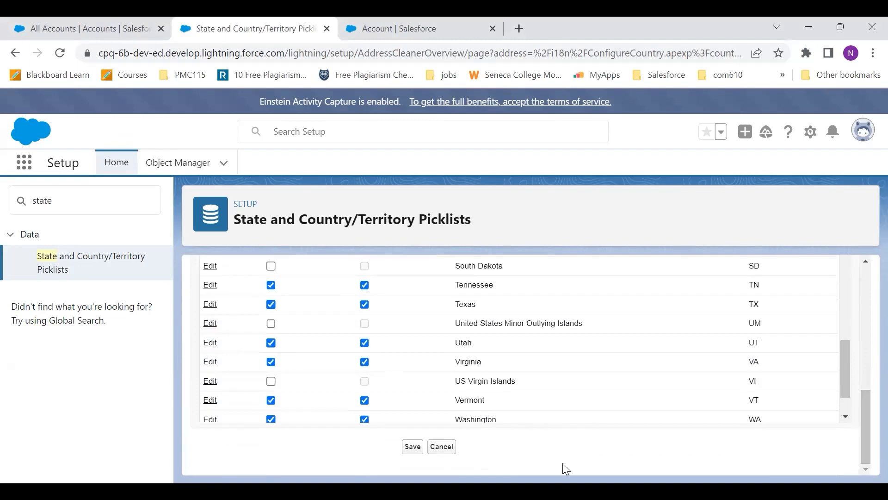
pyautogui.click(413, 447)
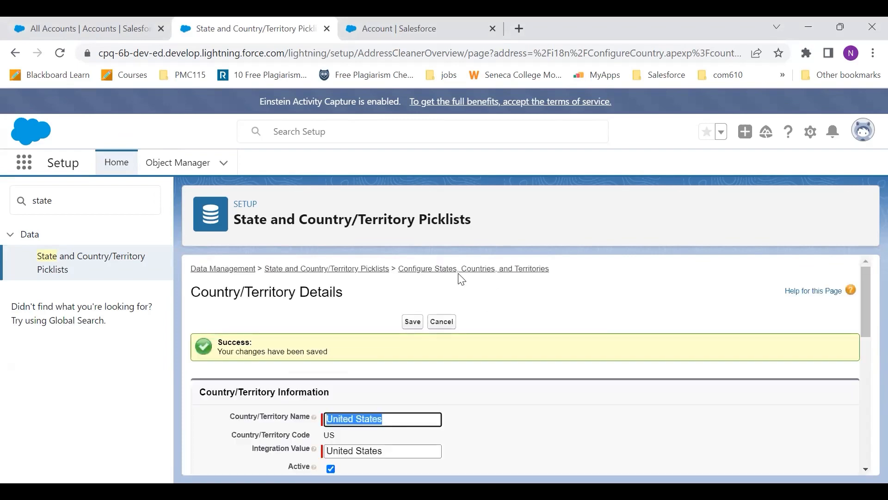
# Step: Return to the State and Country/Territory Picklists overview and run the scan for state and country/territory data
pyautogui.click(445, 270)
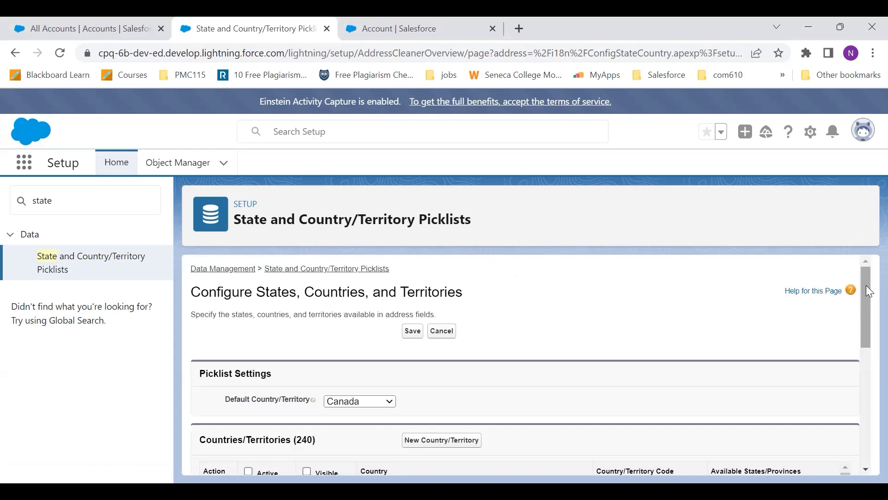
pyautogui.moveTo(866, 285); pyautogui.dragTo(867, 257)
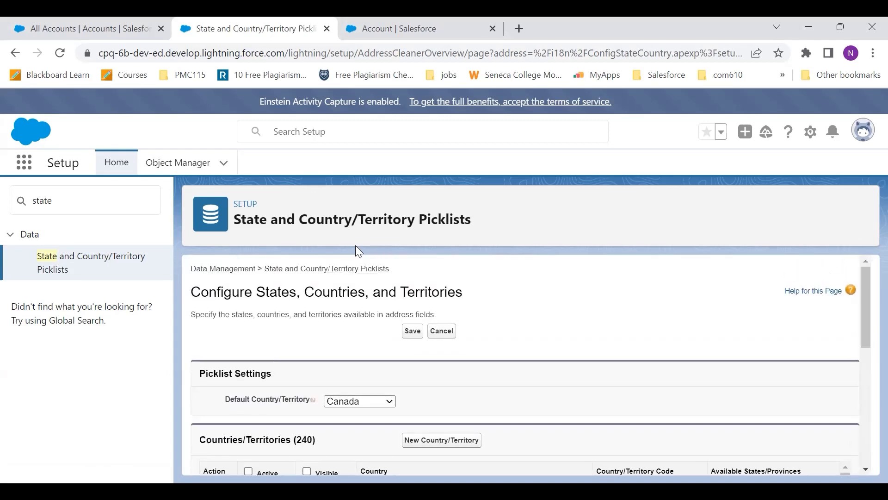
pyautogui.click(286, 270)
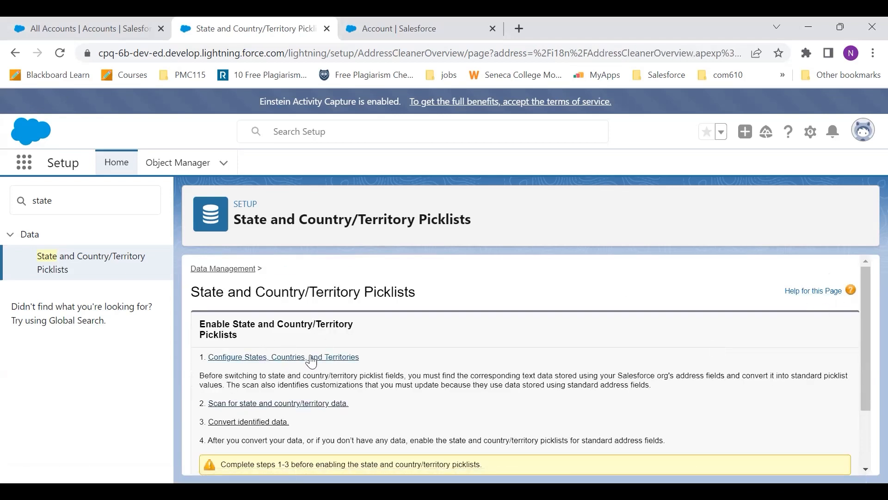
pyautogui.click(287, 403)
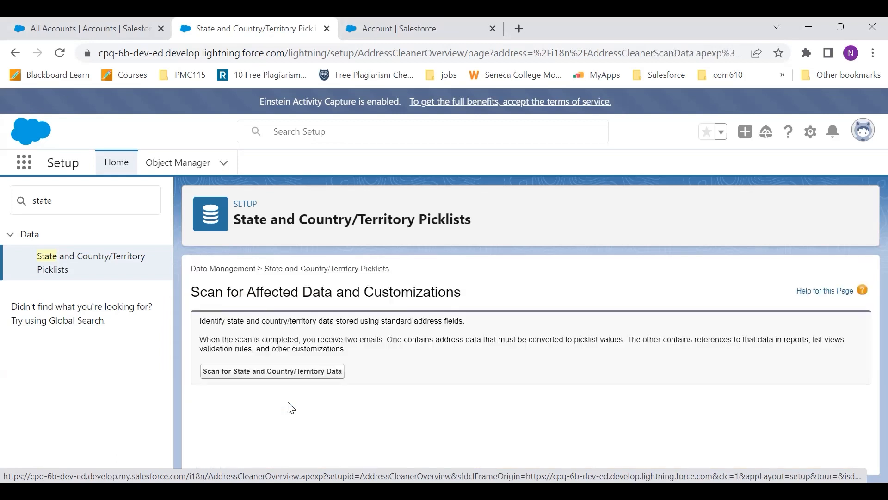
pyautogui.click(297, 372)
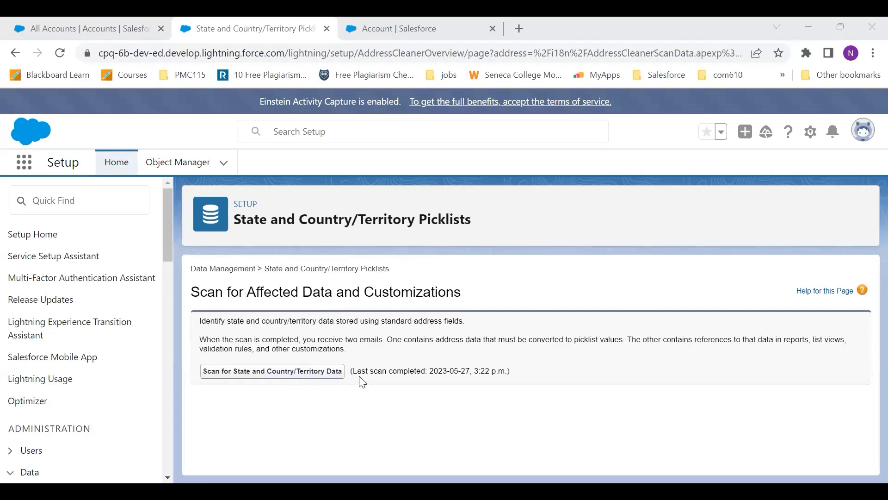
# Step: Go back to the State and Country/Territory Picklists overview and start converting the identified data
pyautogui.click(311, 270)
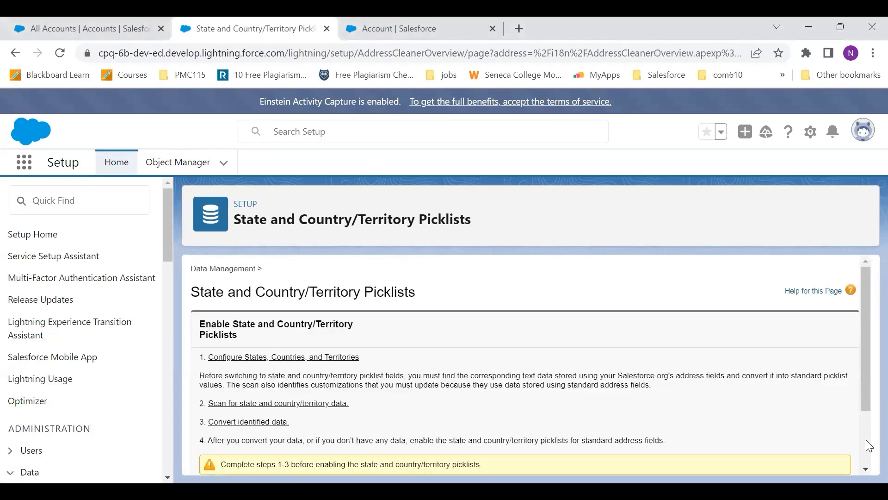
pyautogui.scroll(-2, 866, 440)
pyautogui.scroll(-1, 865, 437)
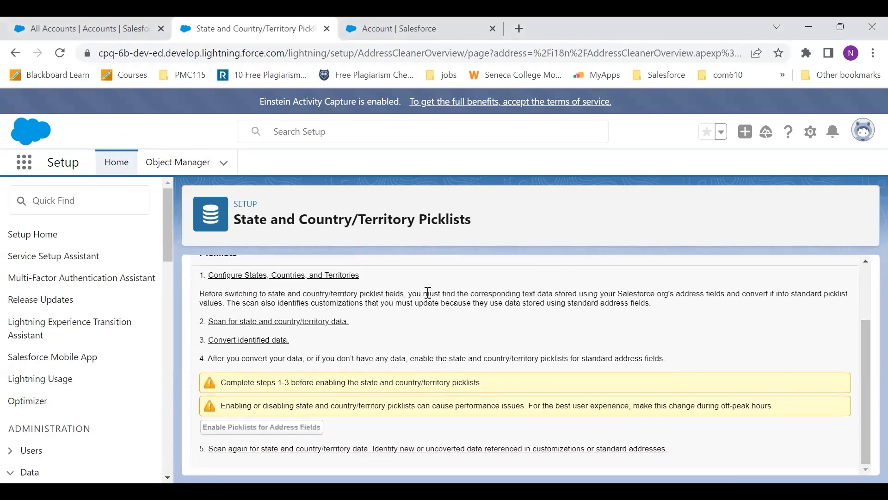
pyautogui.click(257, 341)
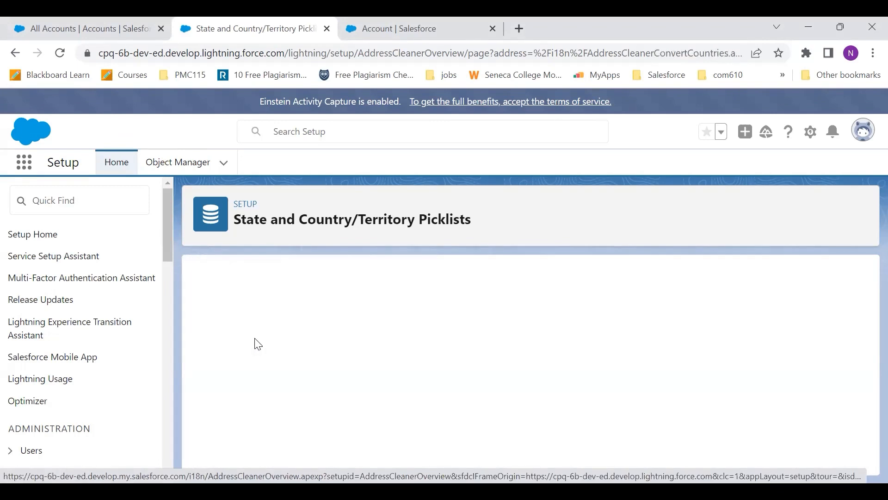
# Step: Select all country/territory values for change: CA, FRANCE, INDIA, JAPAN, TAIWAN, UNITED KINGDOM, UNITED STATES, US and USA
pyautogui.moveTo(867, 312); pyautogui.dragTo(866, 351)
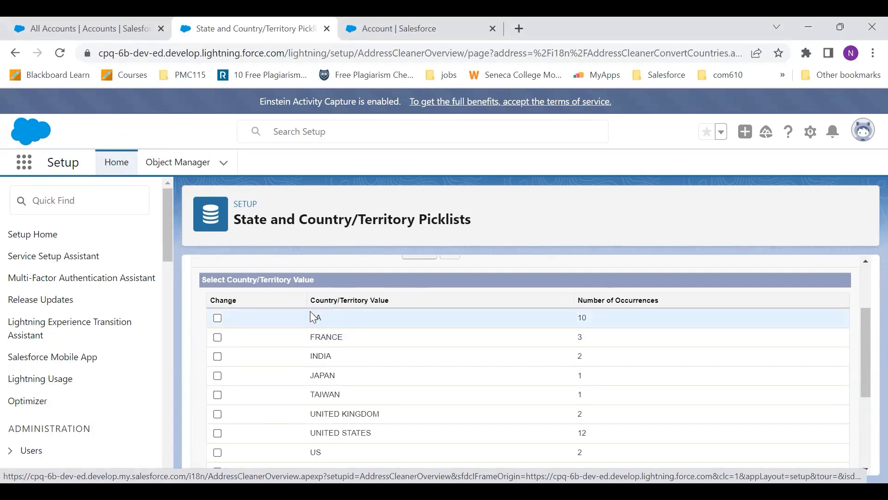
pyautogui.click(218, 318)
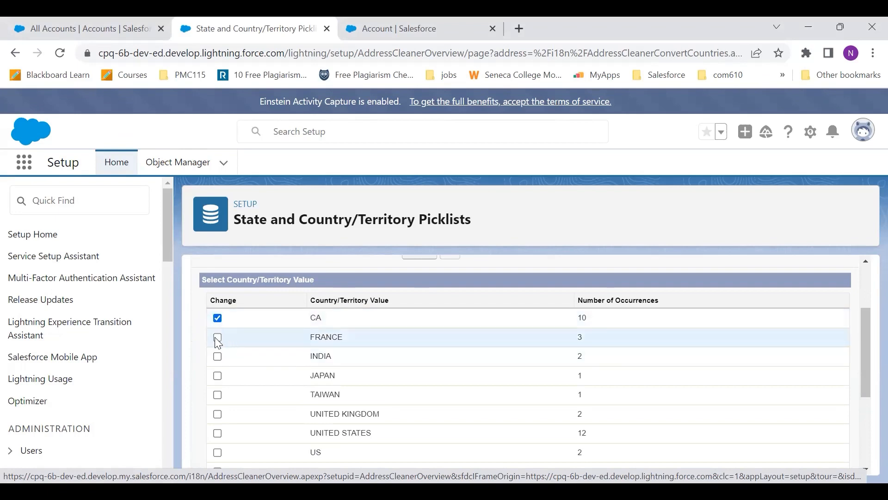
pyautogui.click(217, 338)
pyautogui.click(218, 355)
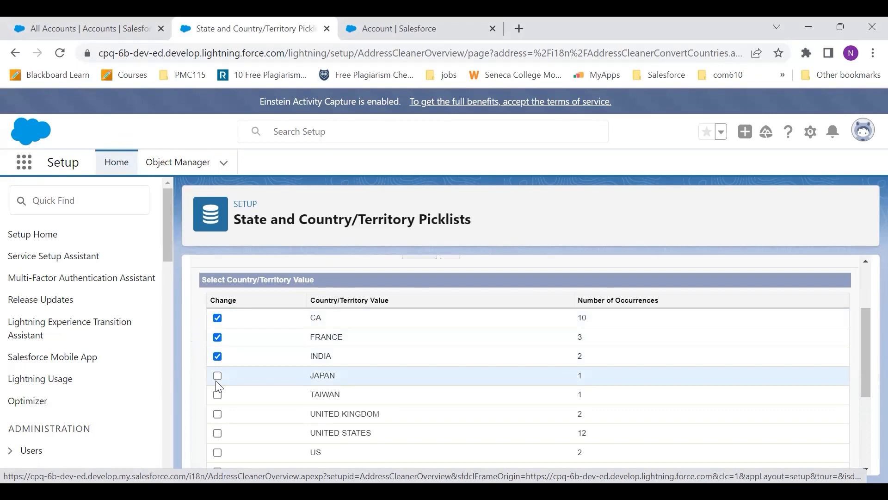
pyautogui.click(218, 376)
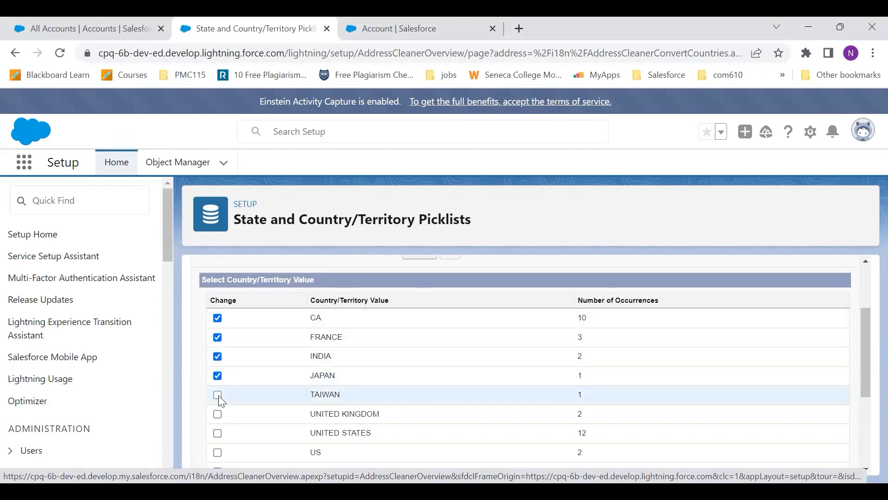
pyautogui.click(219, 396)
pyautogui.click(219, 415)
pyautogui.click(218, 434)
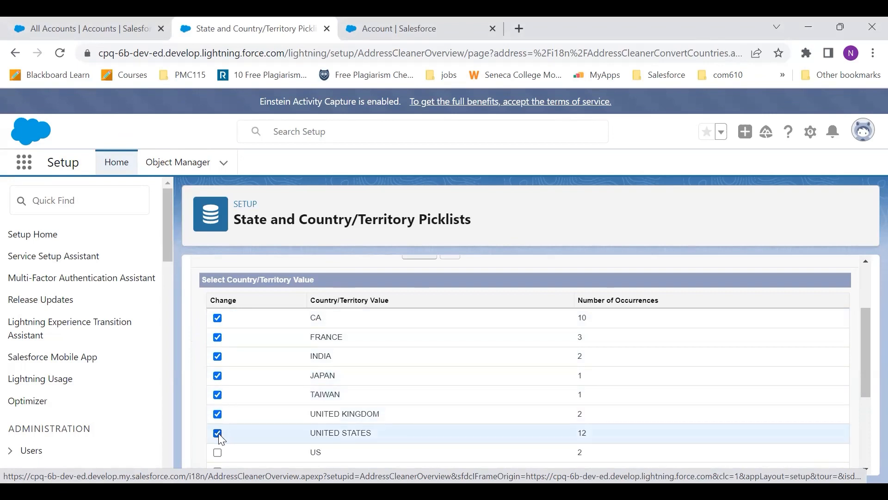
pyautogui.click(217, 453)
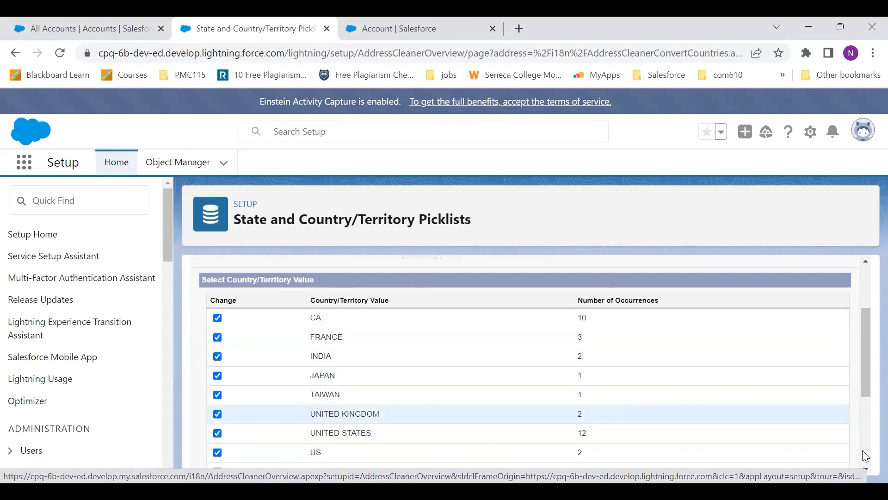
pyautogui.scroll(-3, 862, 449)
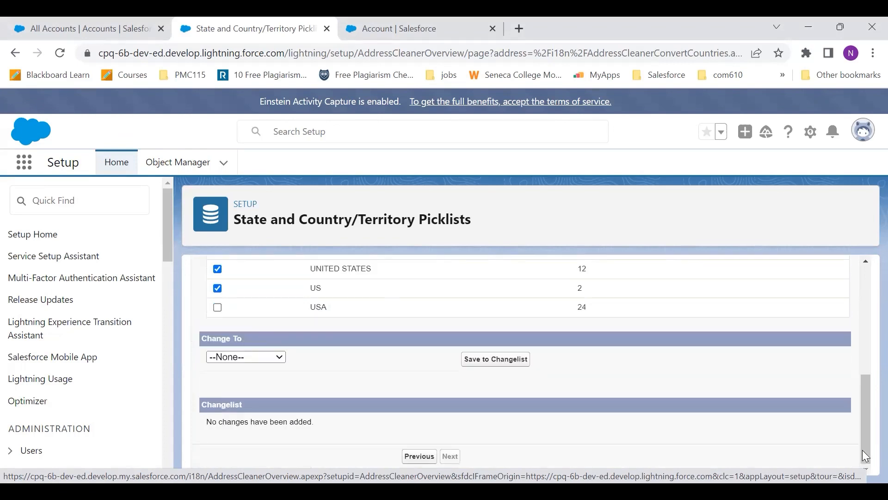
pyautogui.click(217, 307)
# Step: Set the selected country/territory values to change to Canada, save them to the changelist and review it
pyautogui.click(242, 360)
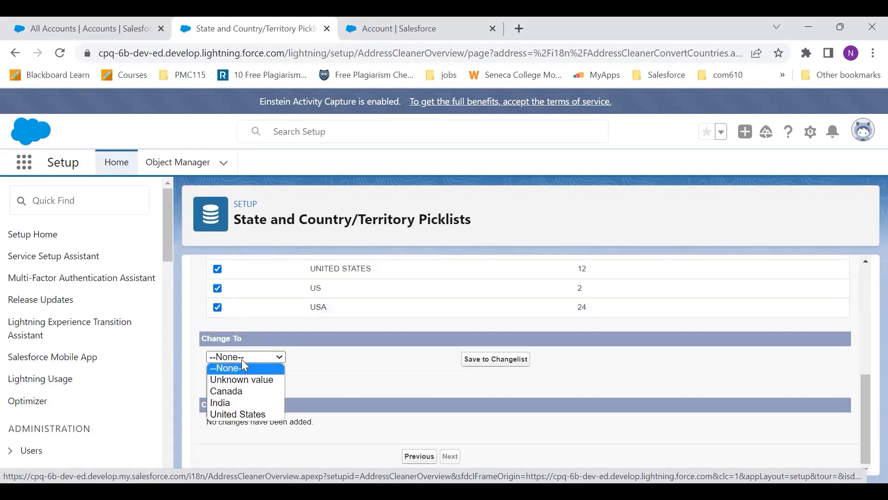
pyautogui.click(249, 393)
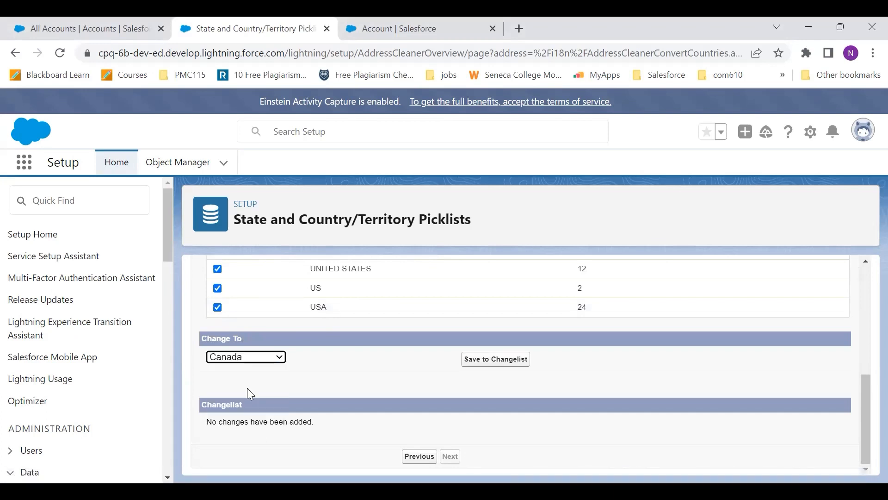
pyautogui.click(488, 362)
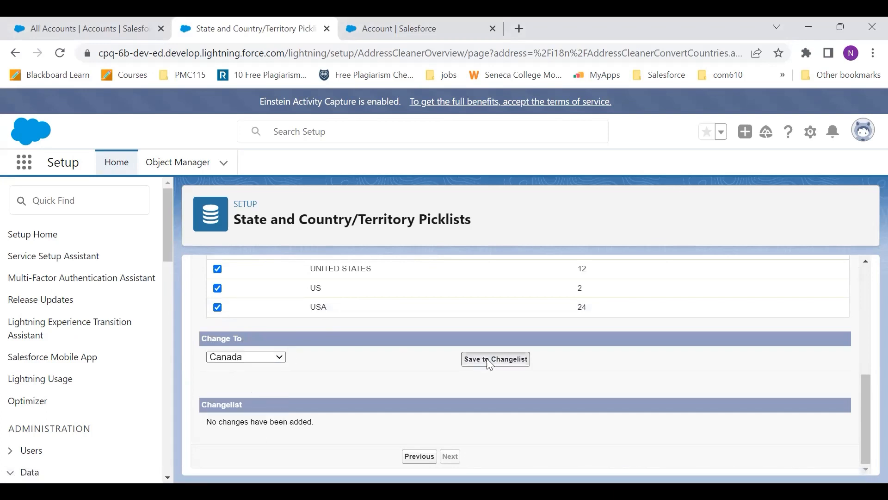
pyautogui.click(863, 430)
pyautogui.click(866, 456)
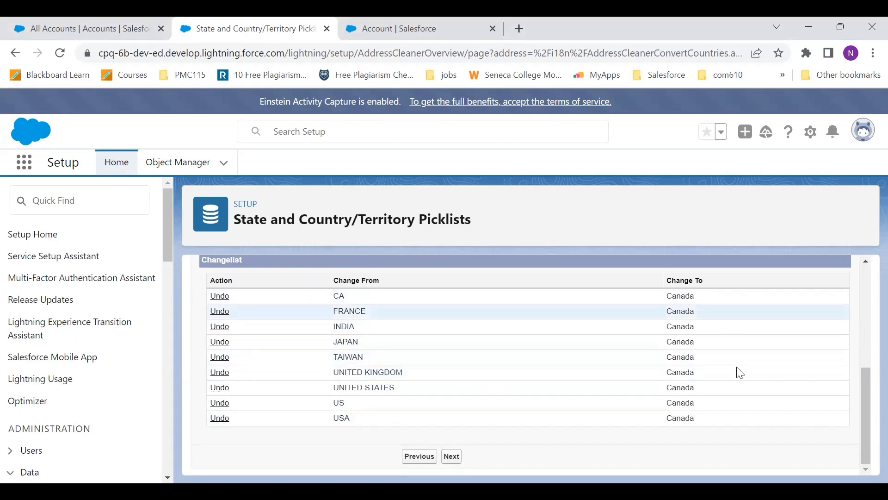
# Step: Continue to the Convert States stage and select every listed state value for change, from AL through WI
pyautogui.click(451, 456)
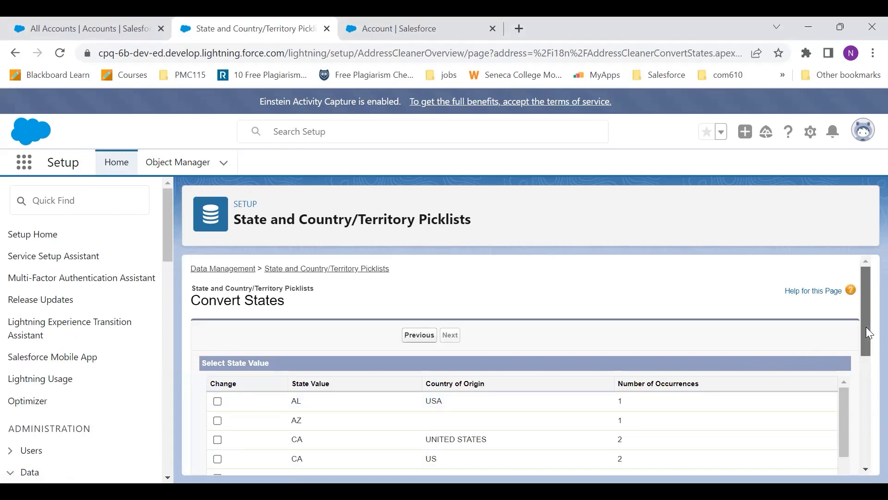
pyautogui.moveTo(866, 327); pyautogui.dragTo(866, 374)
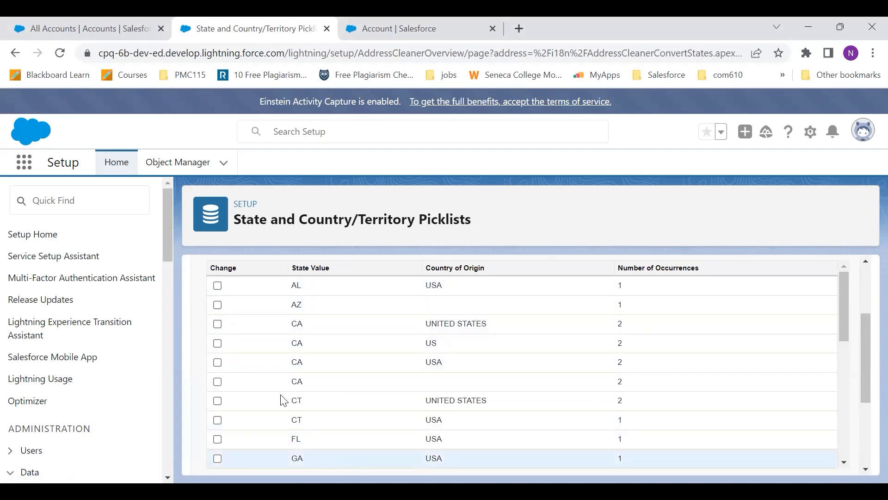
pyautogui.click(217, 286)
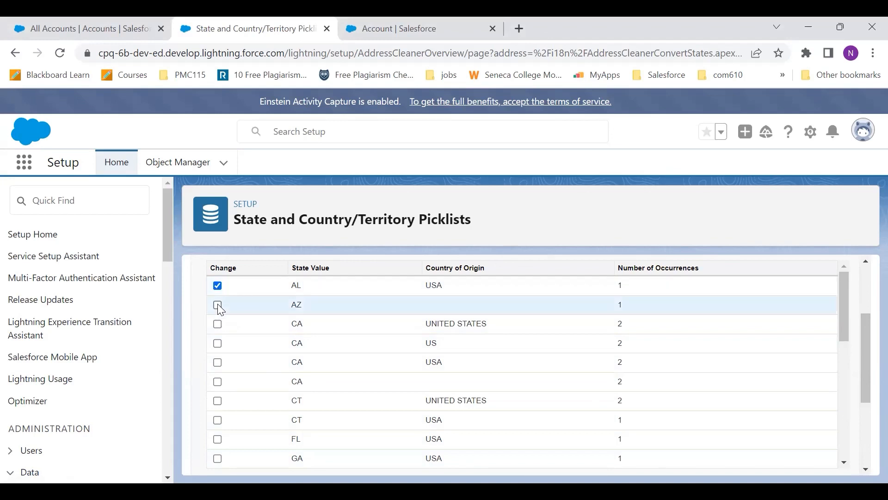
pyautogui.click(218, 305)
pyautogui.click(218, 326)
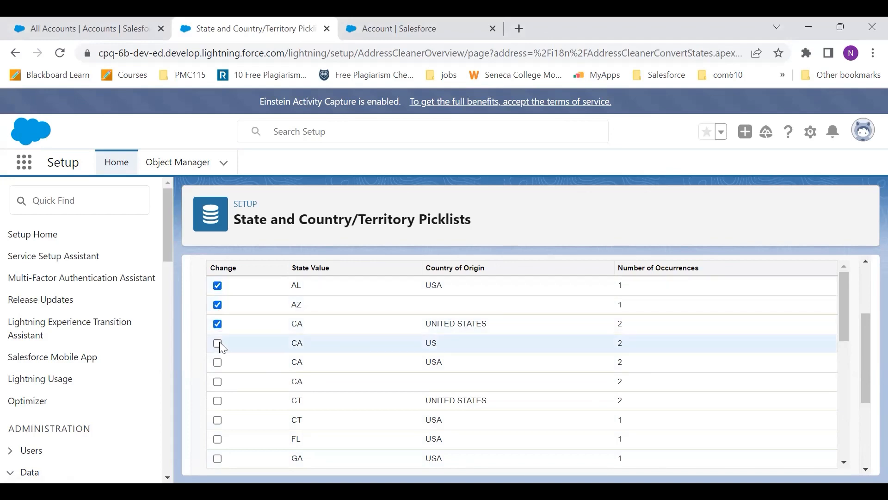
pyautogui.click(218, 342)
pyautogui.click(217, 364)
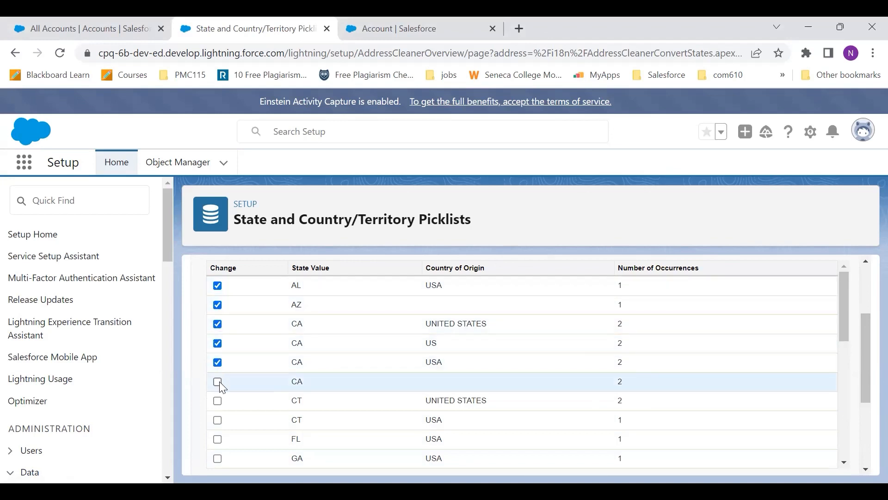
pyautogui.click(218, 382)
pyautogui.click(218, 401)
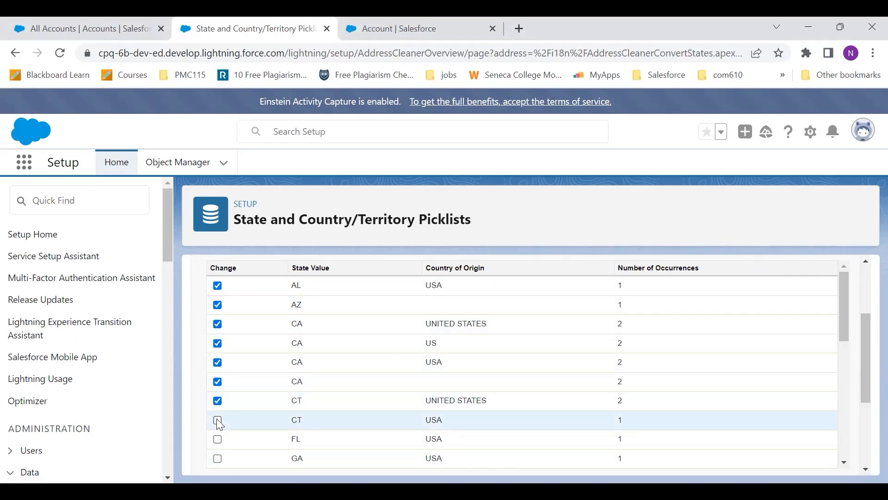
pyautogui.click(219, 442)
pyautogui.click(218, 420)
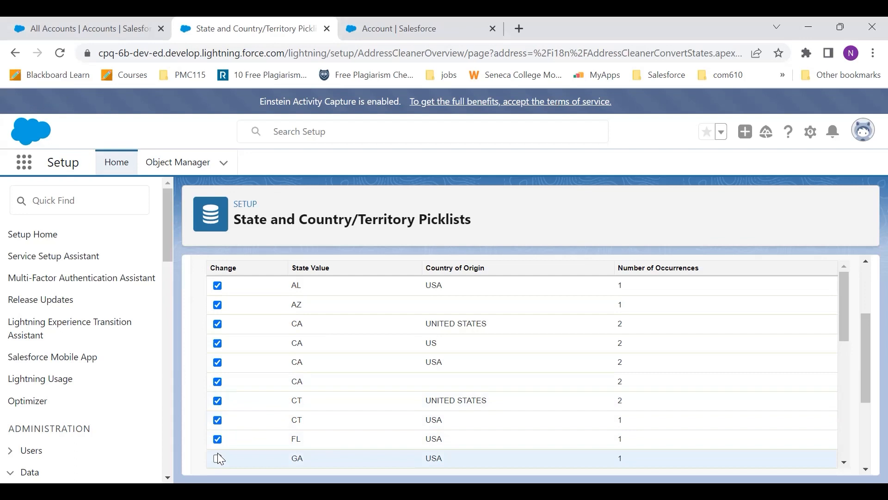
pyautogui.click(844, 440)
pyautogui.moveTo(844, 440); pyautogui.dragTo(837, 373)
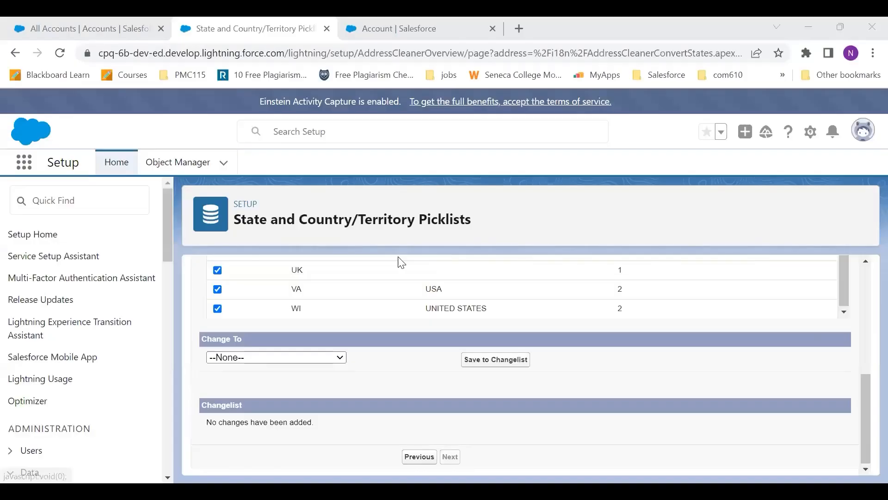
# Step: Set the selected state values to change to Ontario, save them to the changelist and review it
pyautogui.click(288, 359)
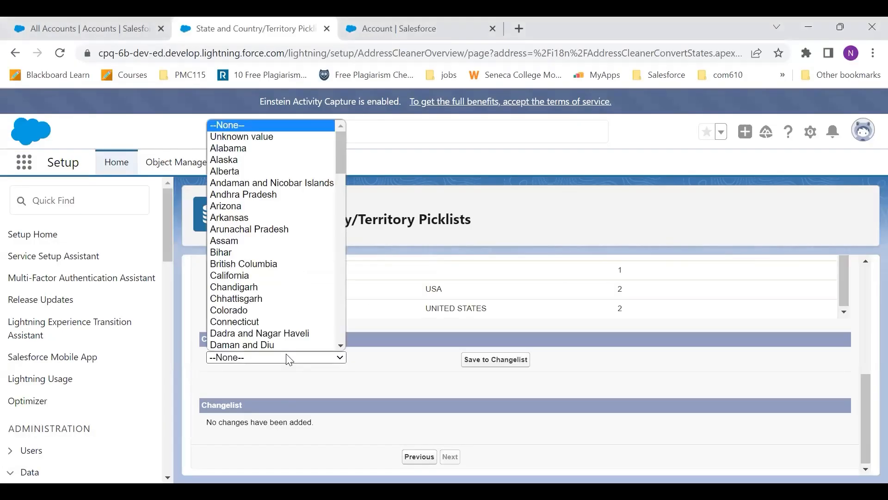
pyautogui.moveTo(341, 160); pyautogui.dragTo(344, 295)
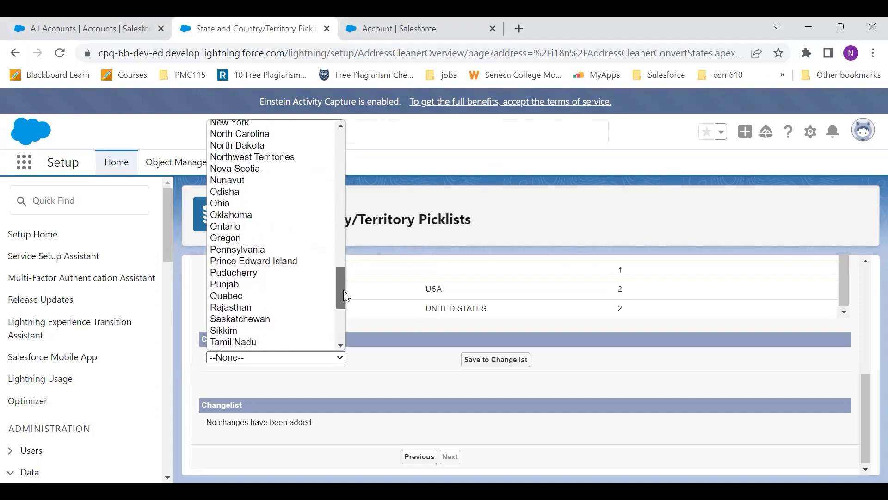
pyautogui.click(278, 227)
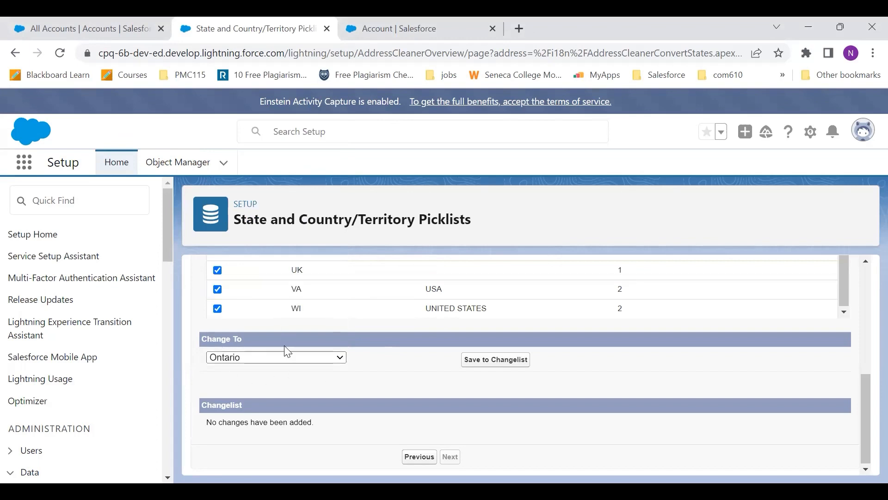
pyautogui.click(476, 360)
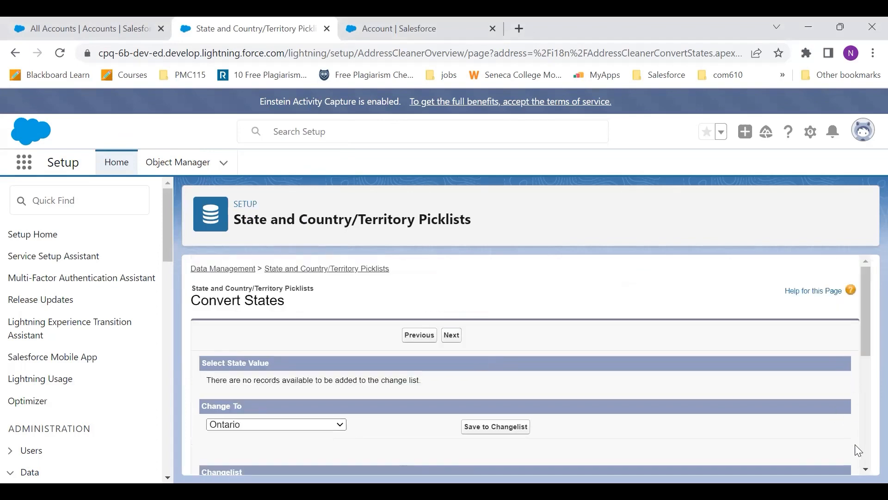
pyautogui.click(867, 448)
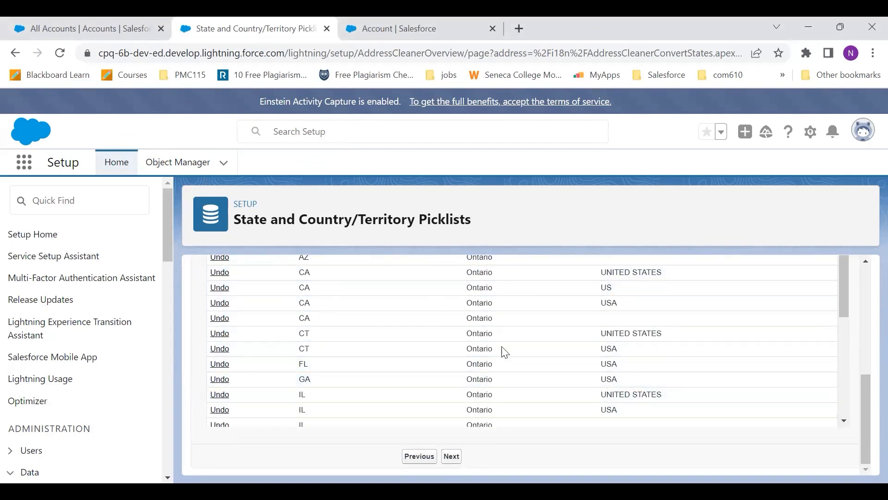
# Step: Continue to Confirm Changes, review the country/territory value changes and finish the conversion without enabling the picklists
pyautogui.click(452, 457)
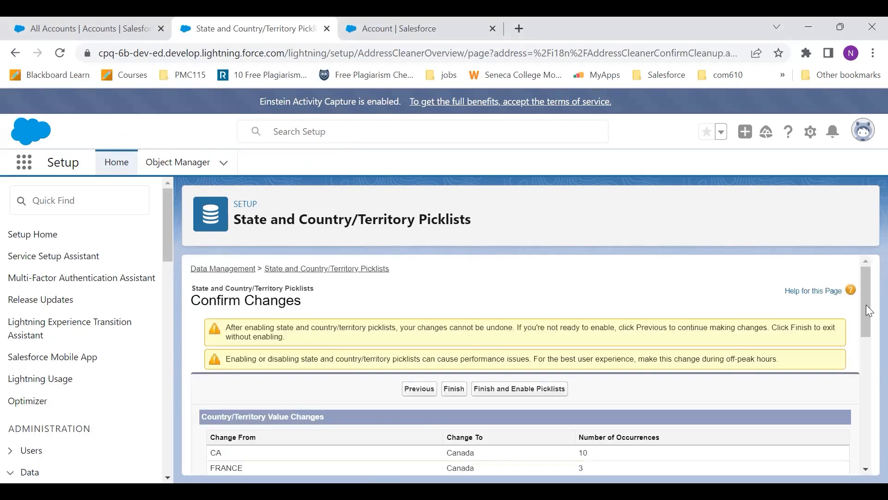
pyautogui.moveTo(866, 304); pyautogui.dragTo(866, 324)
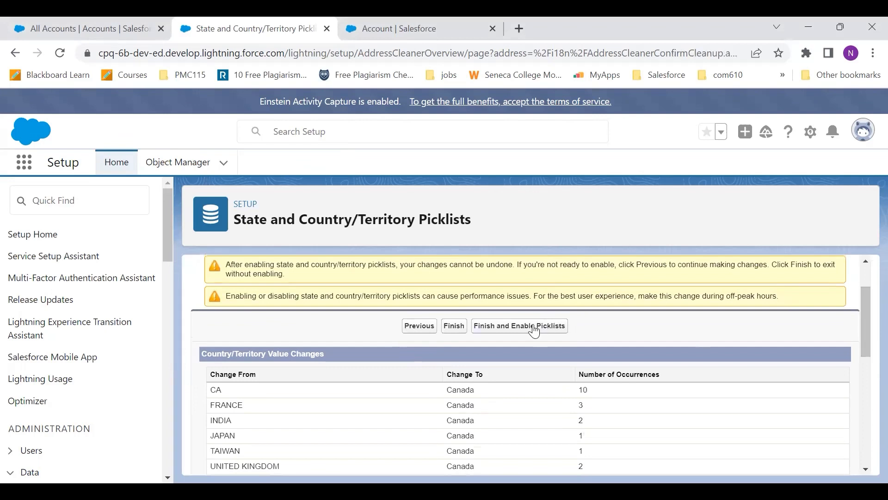
pyautogui.click(460, 330)
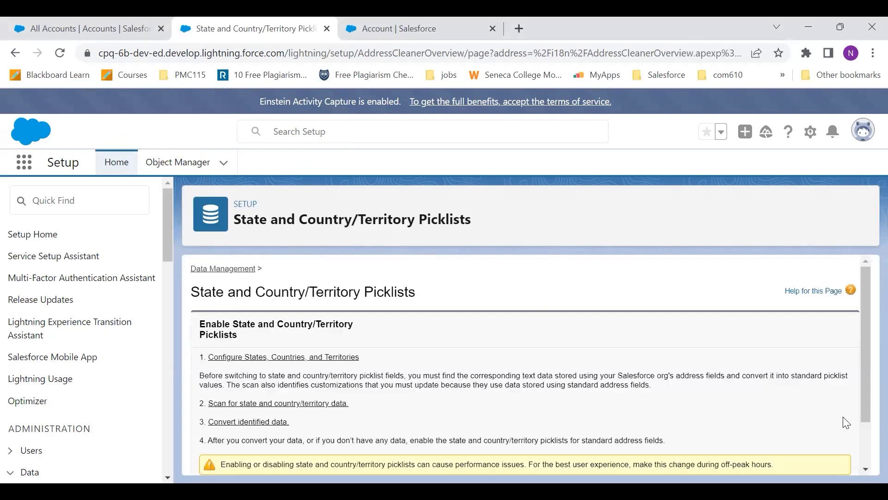
# Step: Enable the state and country/territory picklists for the address fields from the overview page
pyautogui.scroll(-2, 861, 441)
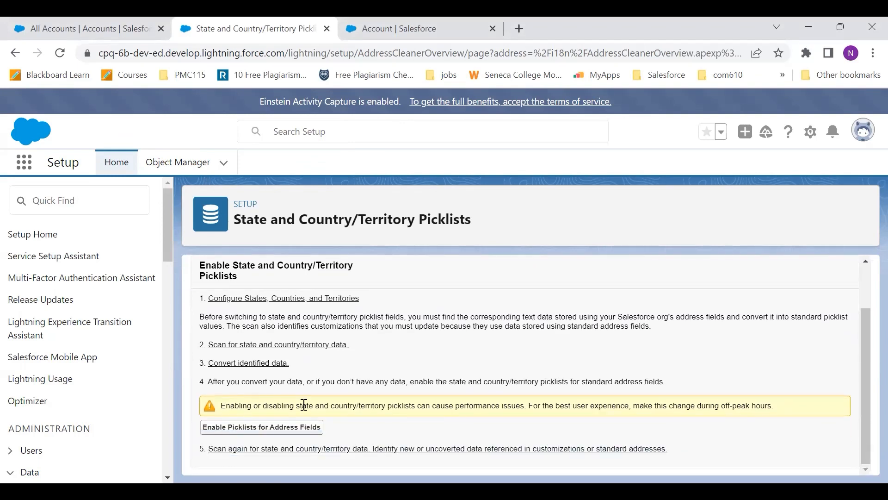
pyautogui.click(275, 430)
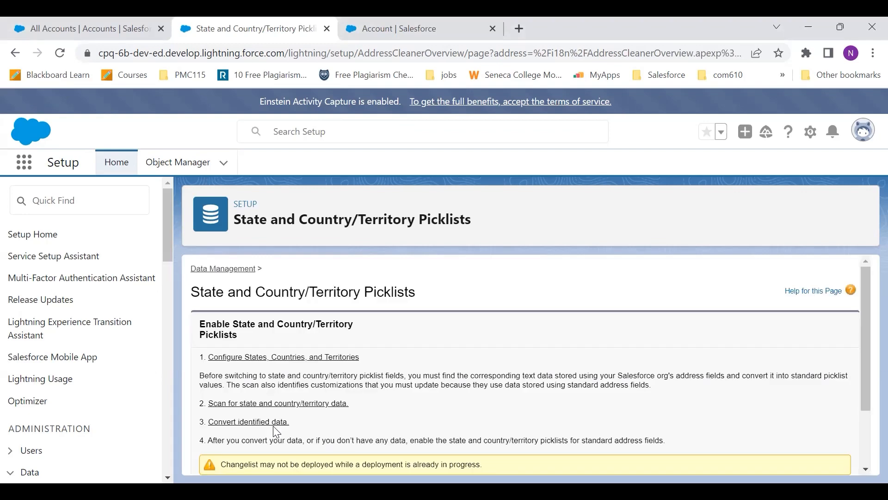
pyautogui.click(864, 446)
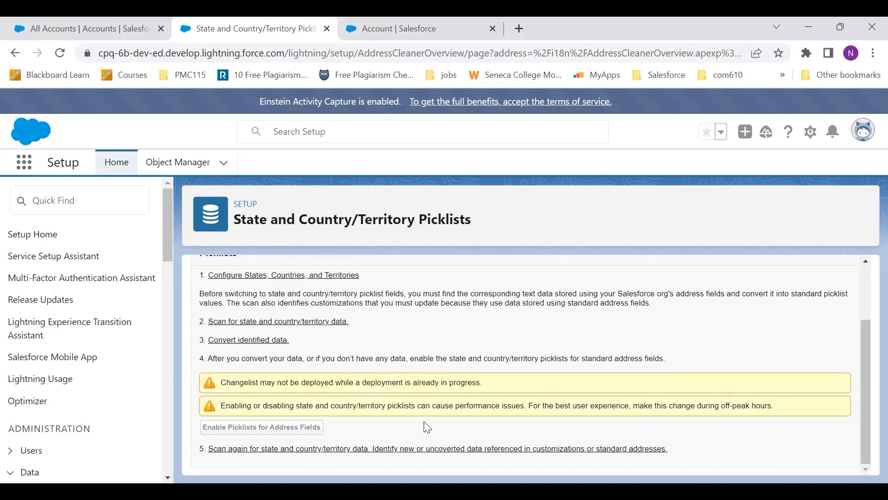
# Step: Open the repeat scan for state and country/territory data, scan the customizations and reload the page to update the scan status
pyautogui.click(379, 449)
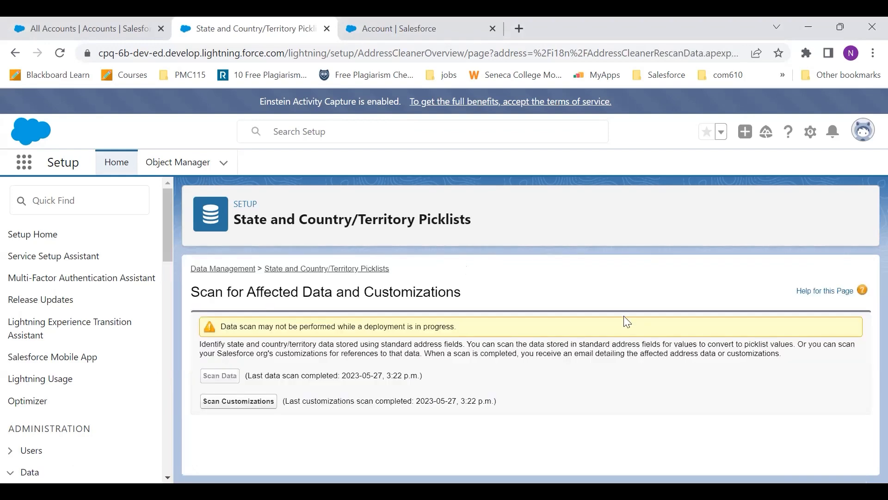
pyautogui.click(267, 403)
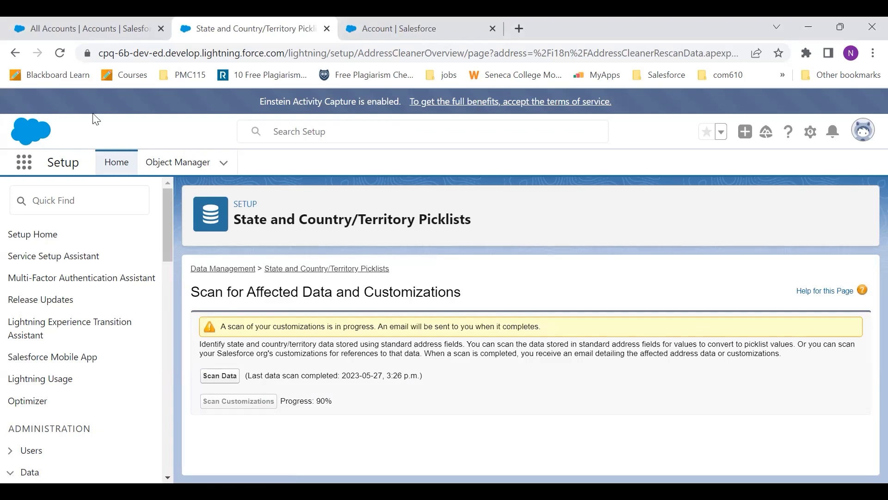
pyautogui.click(61, 57)
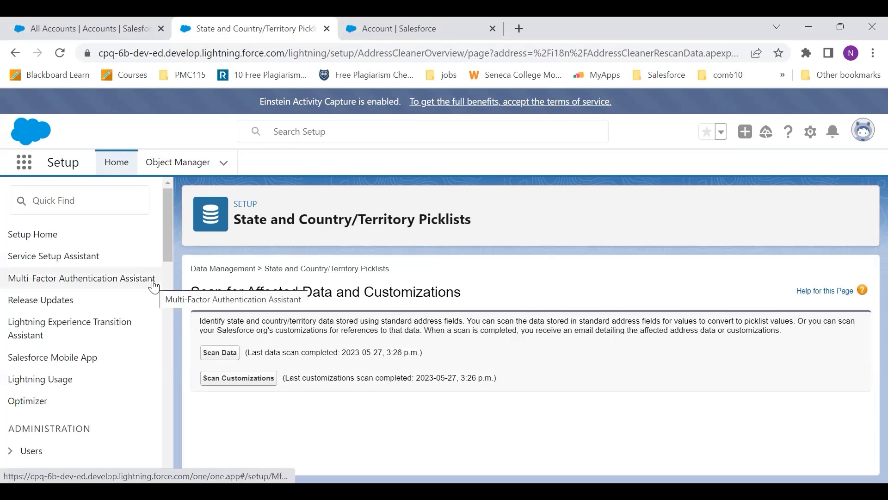
# Step: Reload the All Accounts list, start a new account of the Business record type and go to its Address Information section
pyautogui.click(64, 19)
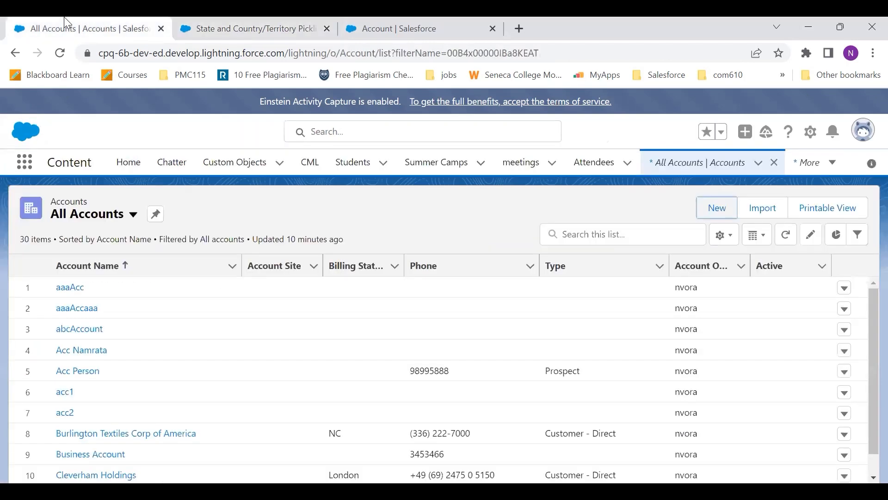
pyautogui.click(59, 55)
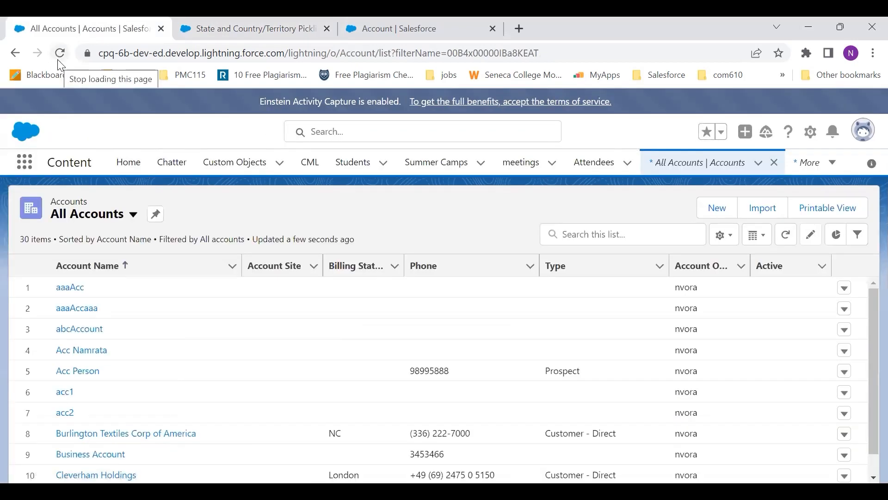
pyautogui.click(59, 60)
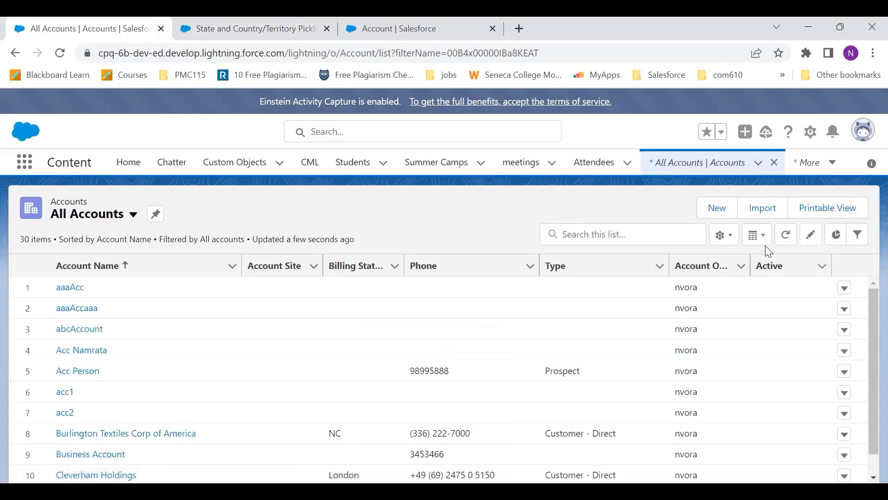
pyautogui.click(723, 216)
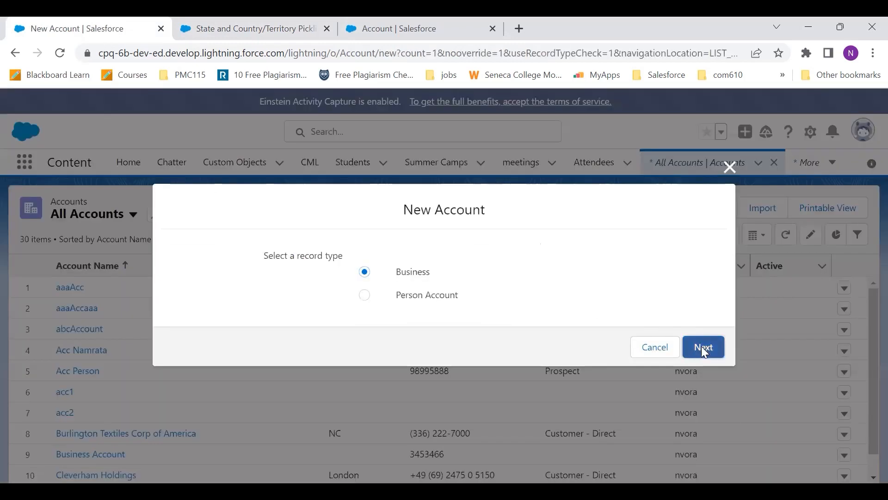
pyautogui.click(702, 345)
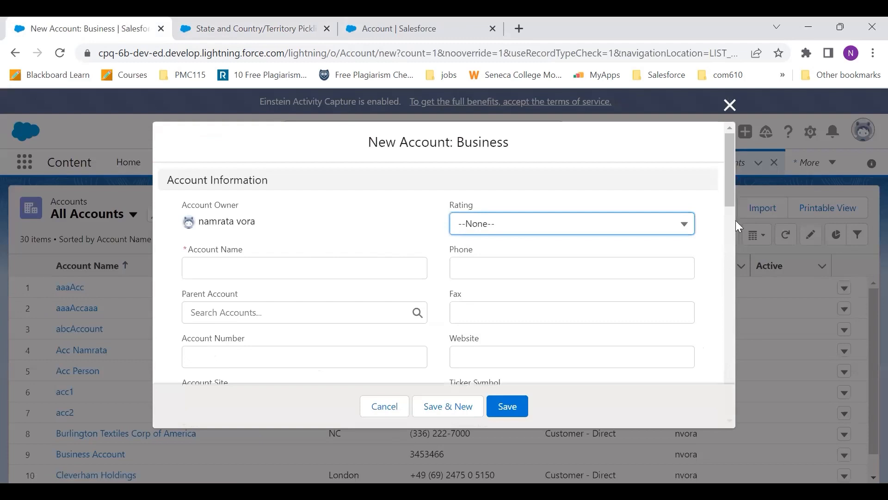
pyautogui.click(730, 219)
pyautogui.moveTo(730, 220); pyautogui.dragTo(749, 287)
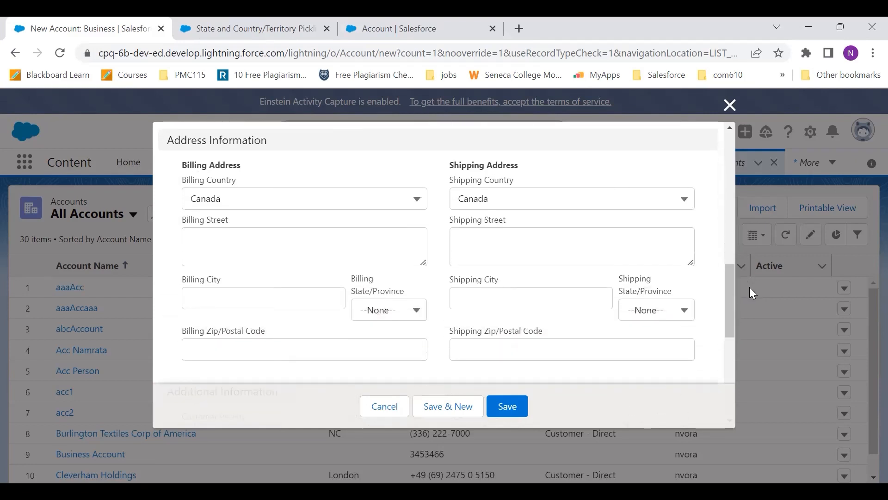
# Step: Check the available billing countries, keep Canada as the Billing Country and look through its Billing State/Province options
pyautogui.click(232, 199)
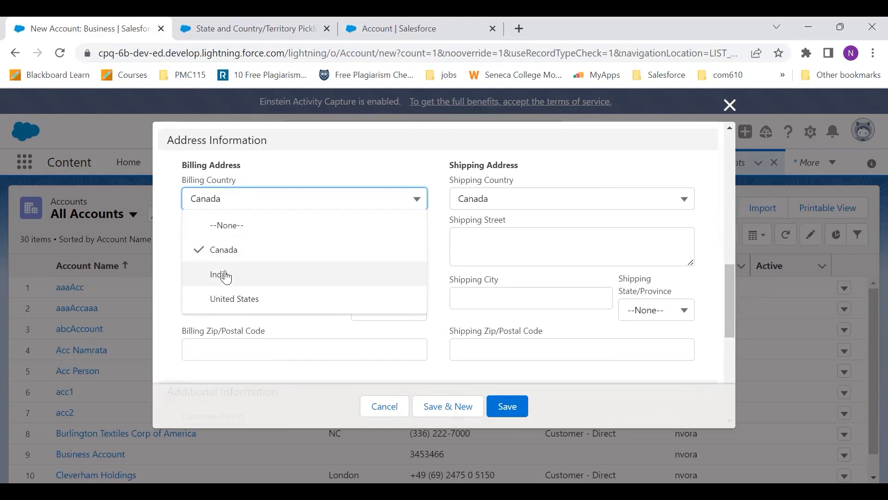
pyautogui.click(230, 250)
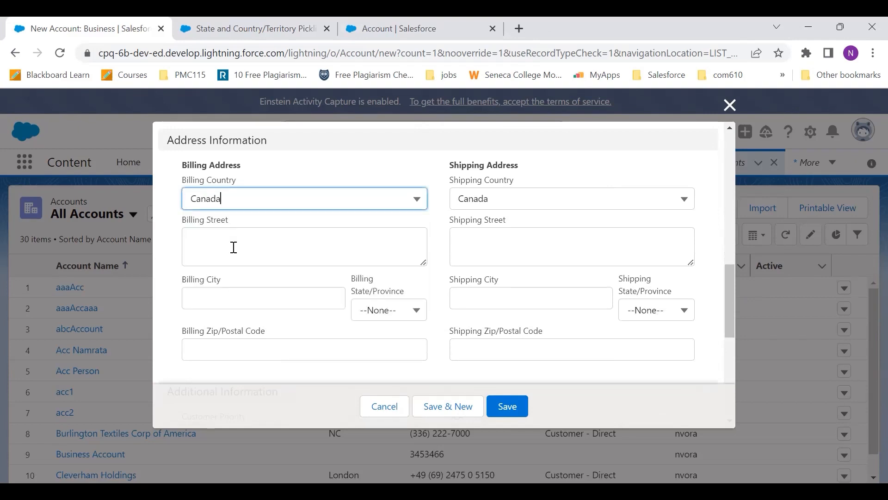
pyautogui.click(370, 308)
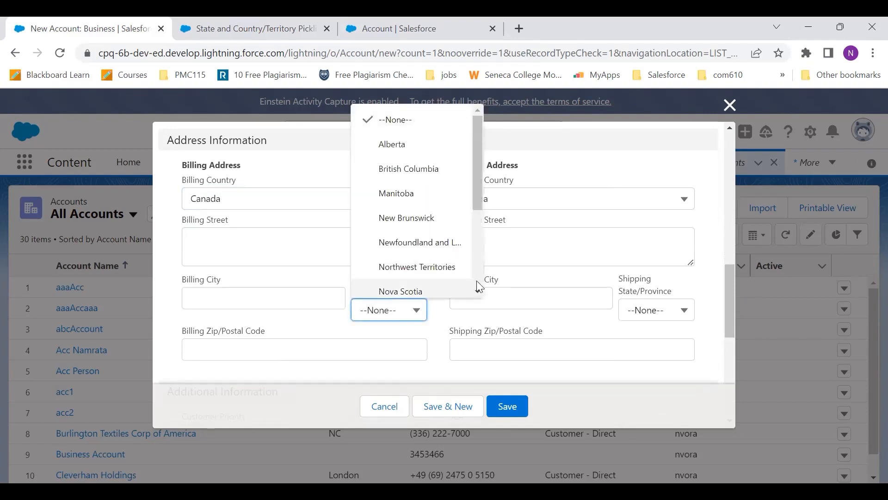
pyautogui.scroll(-3, 476, 280)
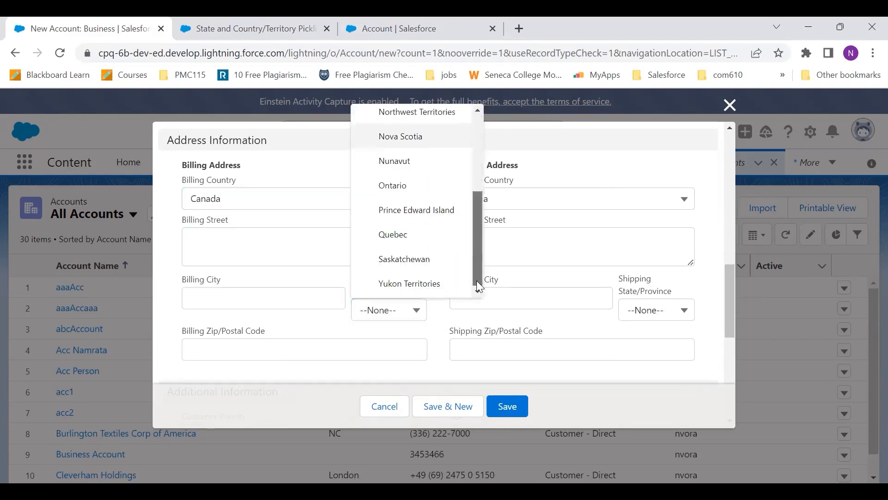
pyautogui.click(481, 136)
# Step: Set the Billing Country to India, check its Billing State/Province options and close the new account form without saving
pyautogui.click(214, 197)
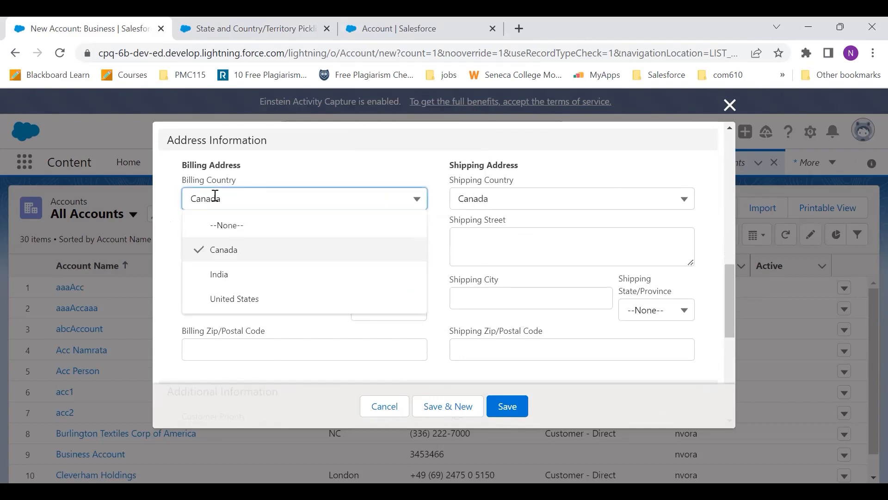
pyautogui.click(229, 273)
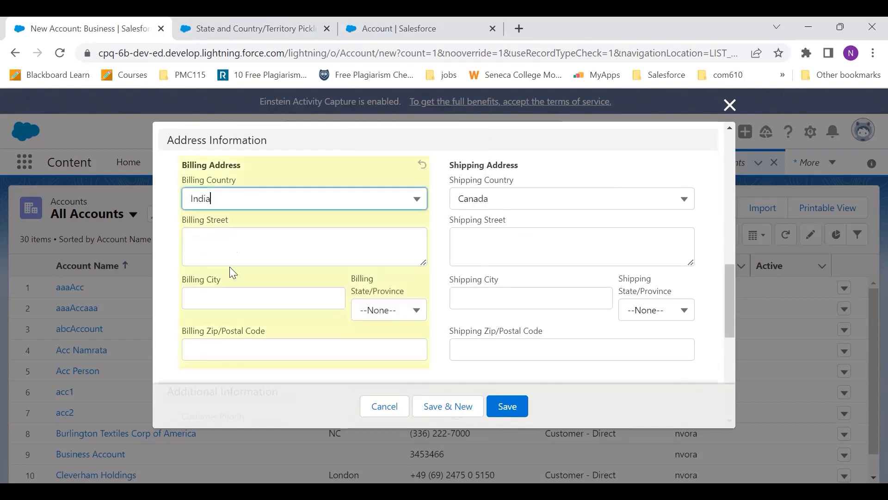
pyautogui.click(385, 309)
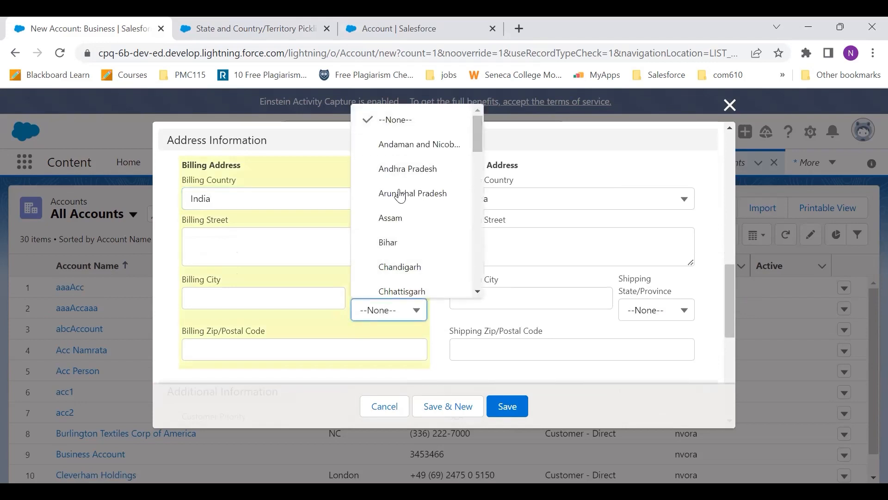
pyautogui.click(157, 234)
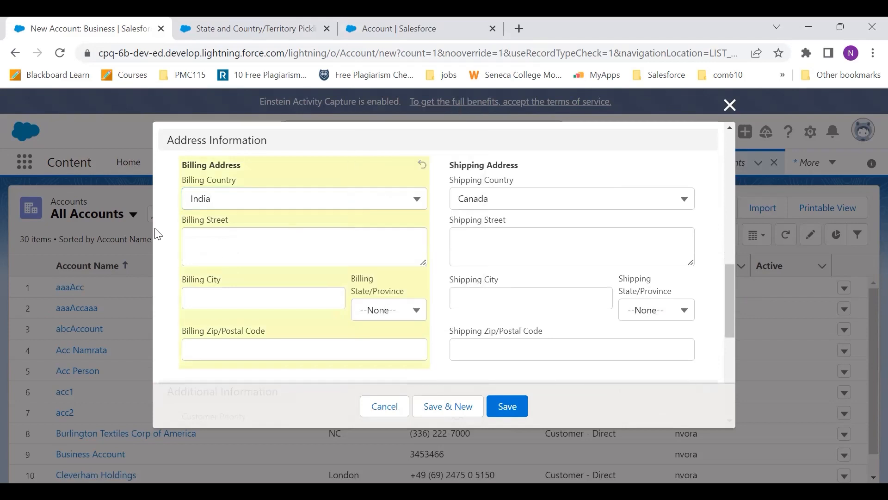
pyautogui.click(730, 107)
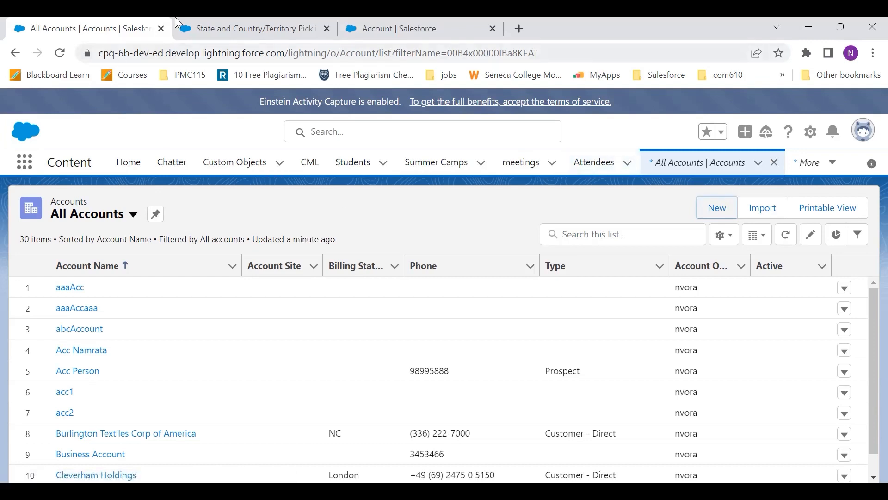
# Step: Return to Setup, search for "transla" to open Translation Language Settings and disable the Translation Workbench
pyautogui.click(185, 28)
pyautogui.write('transla')
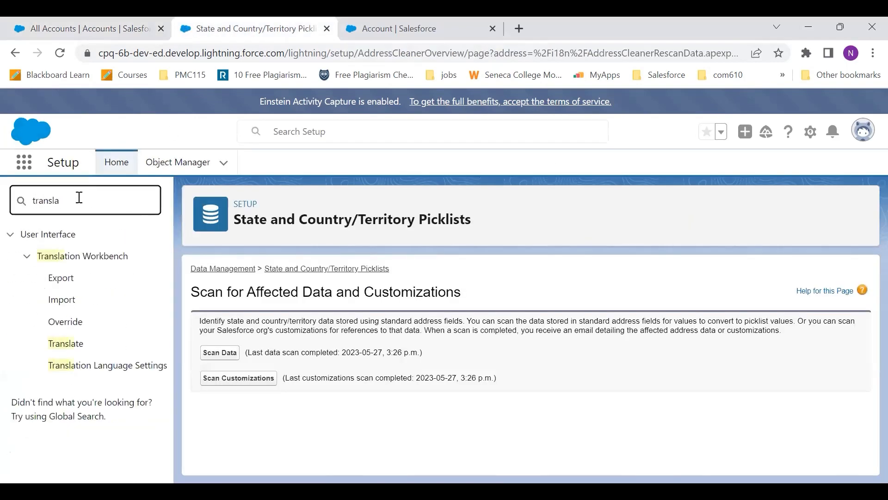
pyautogui.click(110, 371)
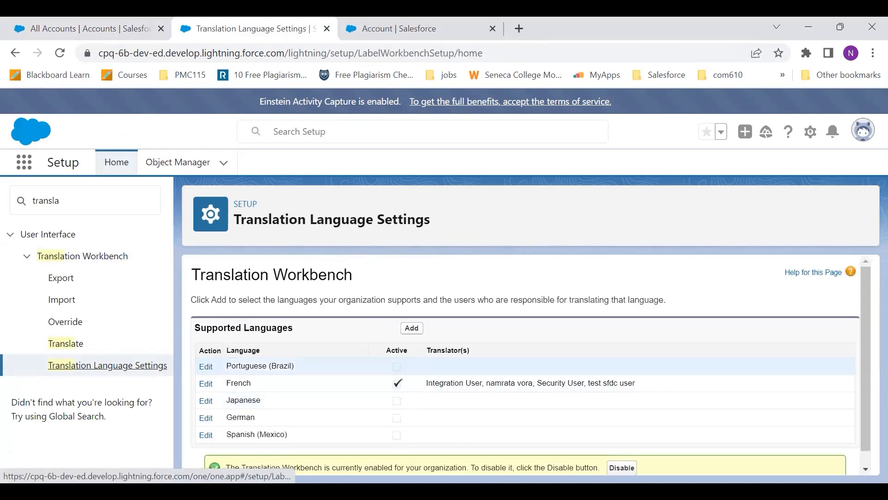
pyautogui.click(623, 470)
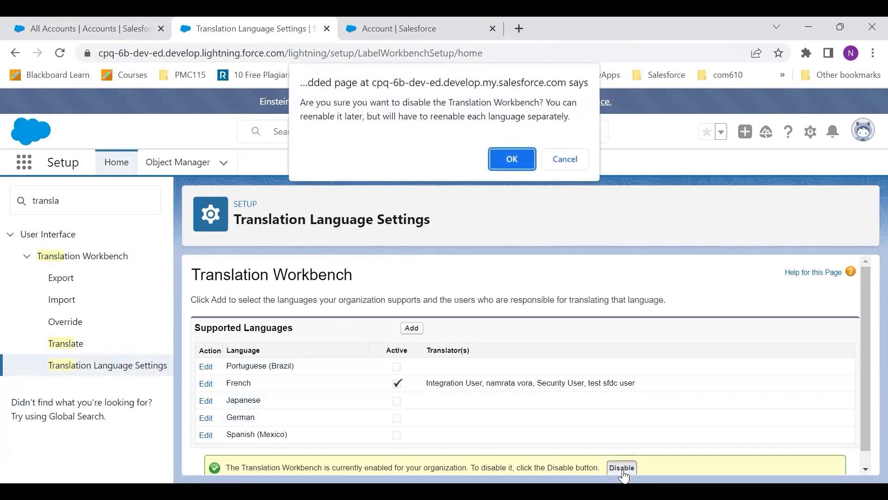
pyautogui.click(520, 169)
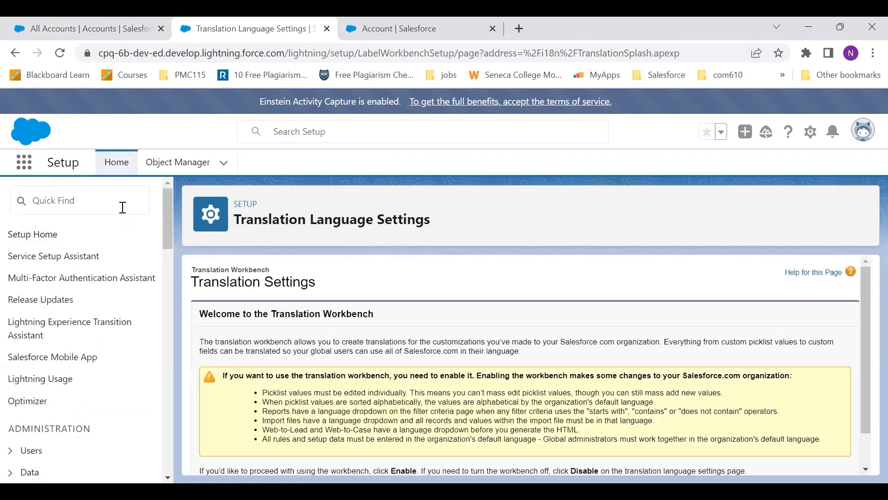
# Step: Find Translation Language Settings again in Setup with "transla" and enable the Translation Workbench
pyautogui.click(123, 207)
pyautogui.write('t')
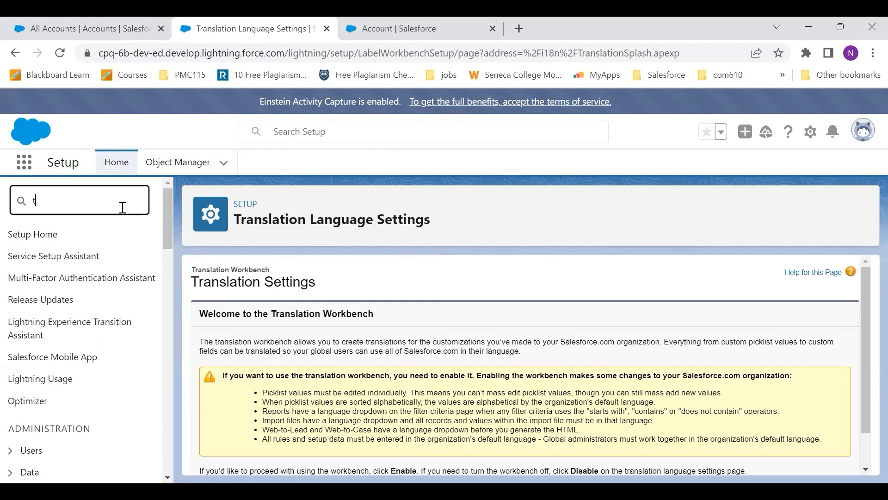
pyautogui.write('ransla')
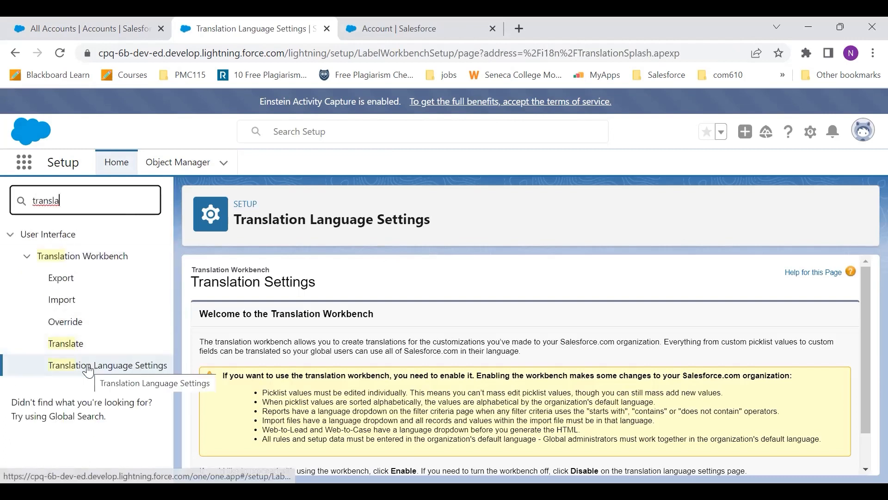
pyautogui.click(88, 370)
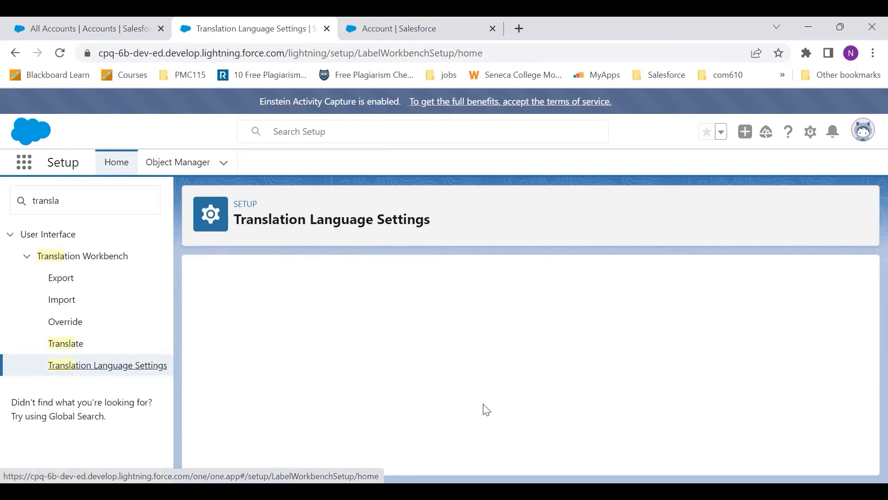
pyautogui.scroll(-1, 863, 445)
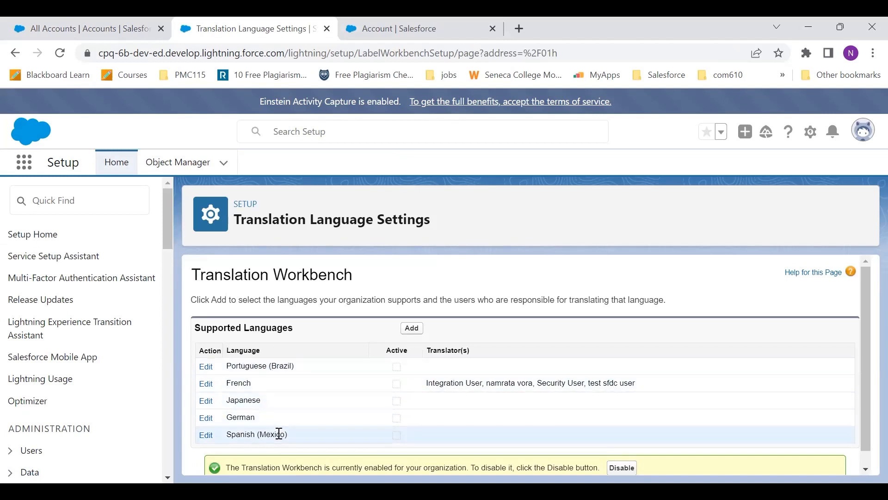
# Step: Edit the French language in the Translation Workbench, review its translator lists, mark it active and save
pyautogui.click(209, 387)
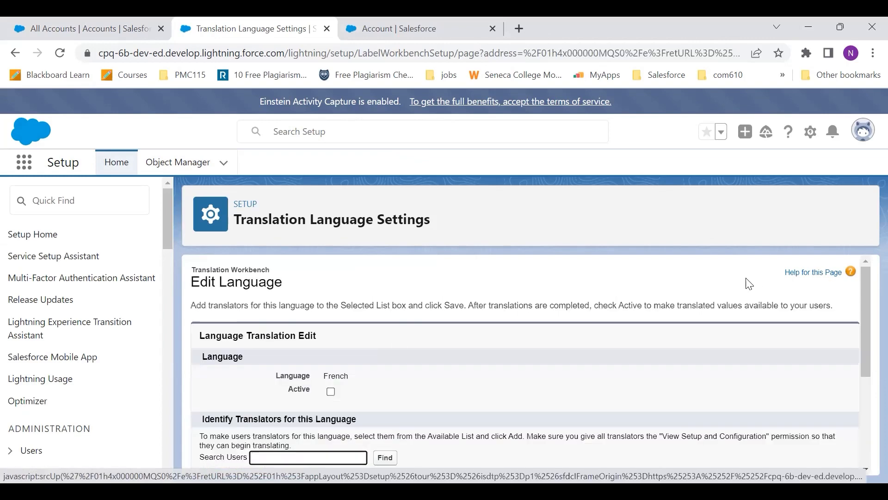
pyautogui.click(860, 438)
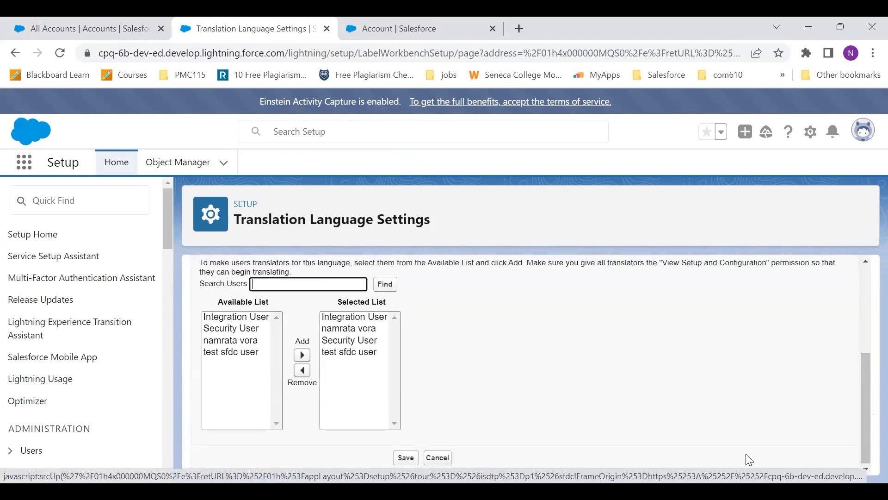
pyautogui.click(864, 275)
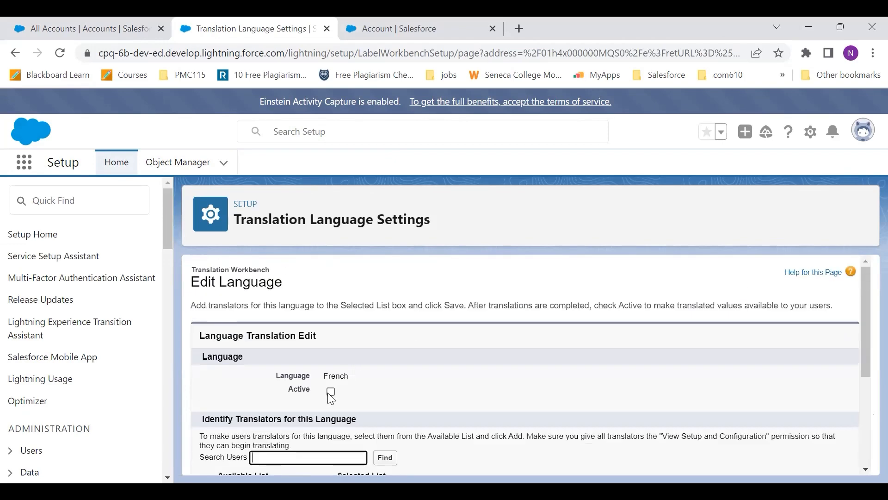
pyautogui.click(331, 391)
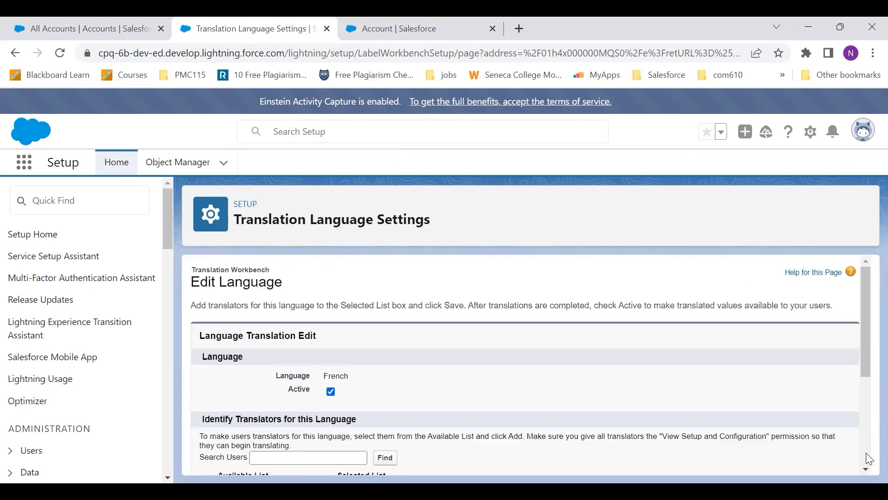
pyautogui.click(867, 456)
pyautogui.click(409, 458)
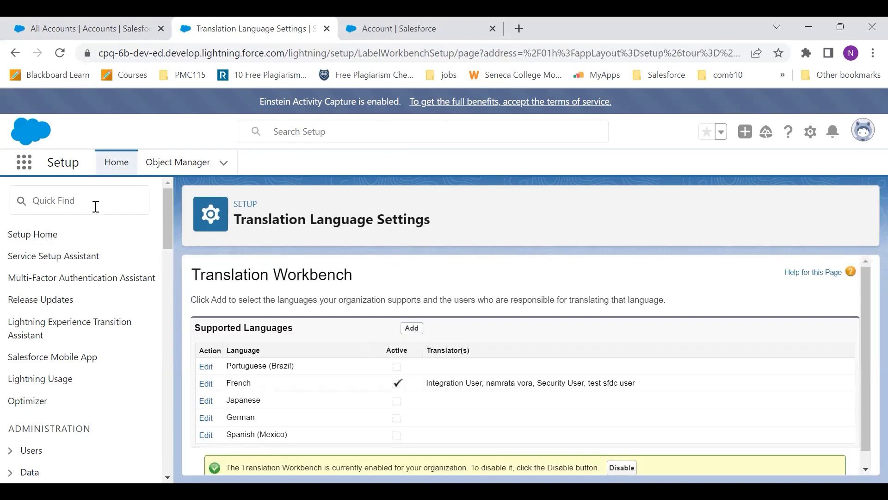
# Step: Open the Translate page in Setup, filter it to the Address Country component in French and look through the country labels
pyautogui.click(96, 207)
pyautogui.write('transla')
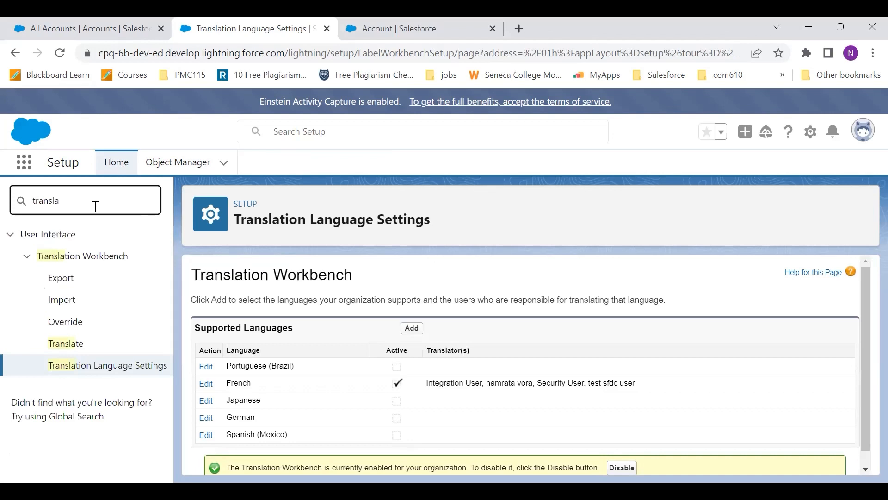
pyautogui.click(67, 345)
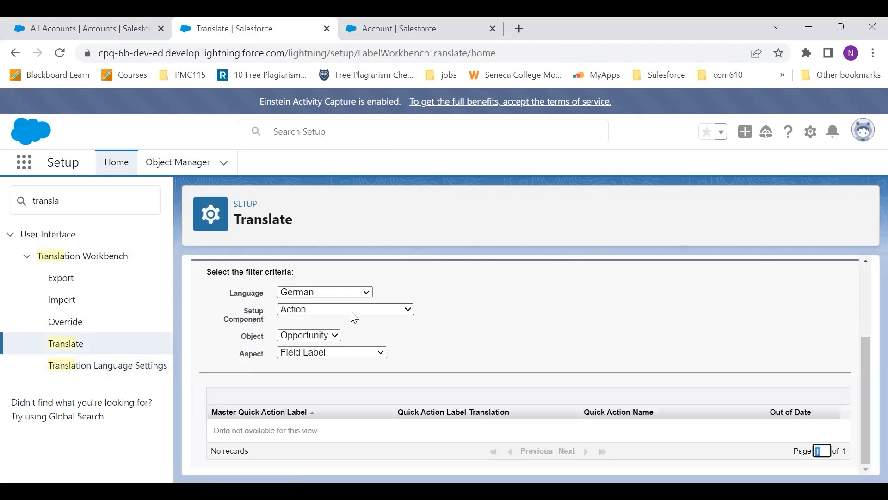
pyautogui.click(354, 317)
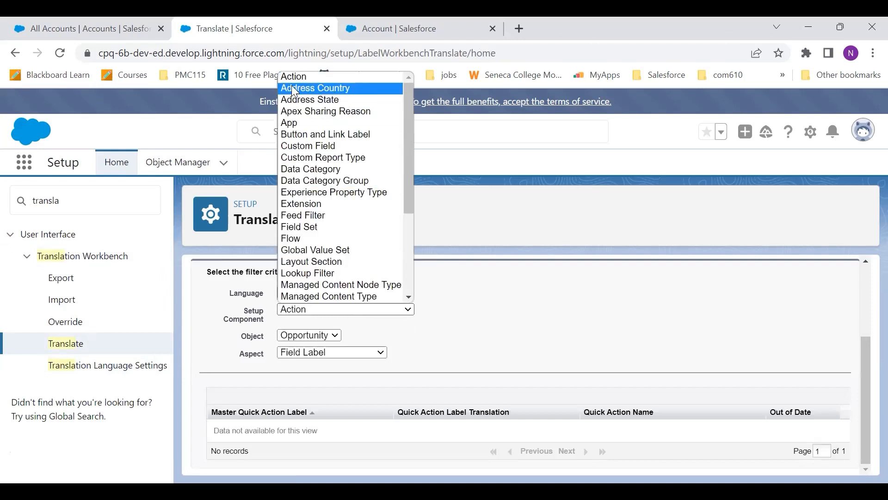
pyautogui.click(340, 89)
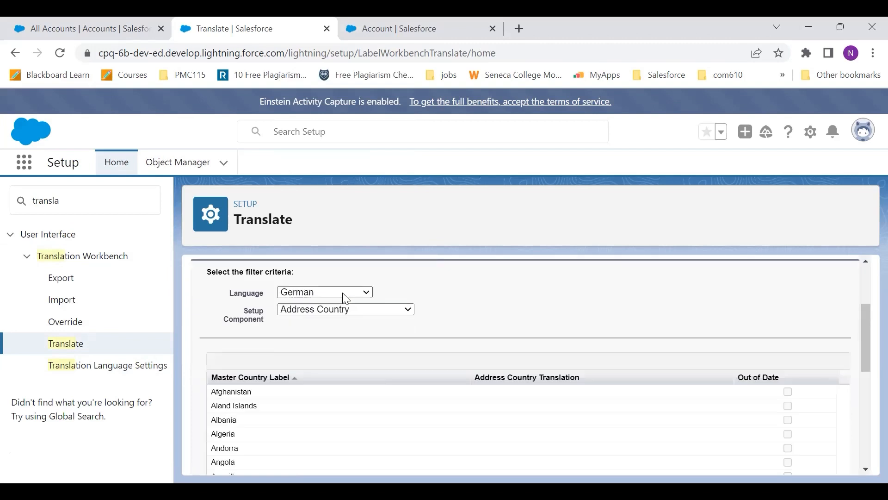
pyautogui.click(336, 294)
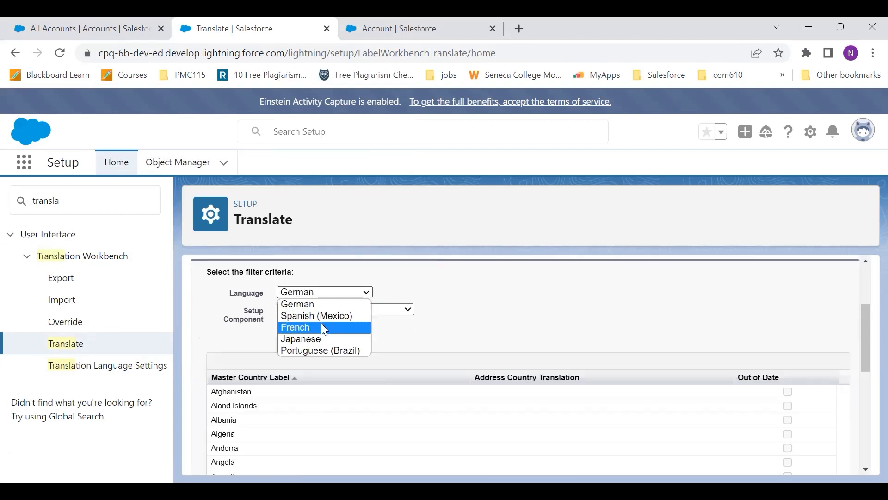
pyautogui.click(323, 326)
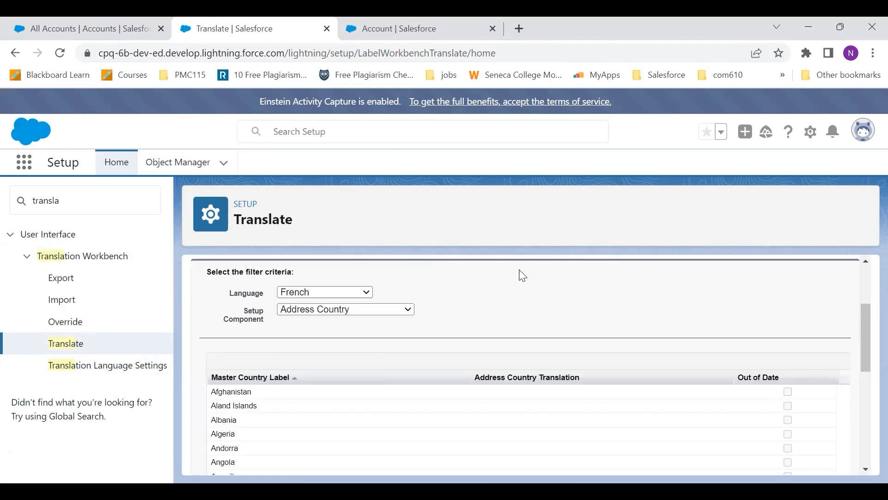
pyautogui.click(867, 397)
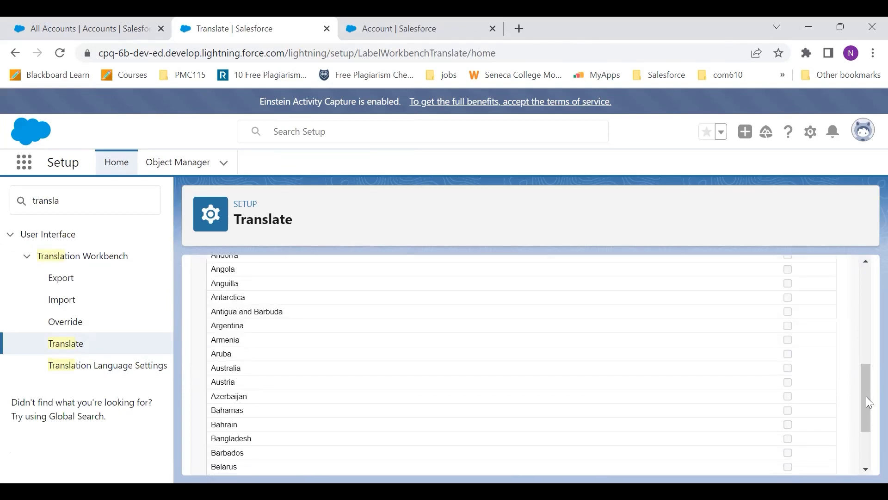
pyautogui.moveTo(866, 397); pyautogui.dragTo(866, 343)
pyautogui.moveTo(867, 309); pyautogui.dragTo(867, 309)
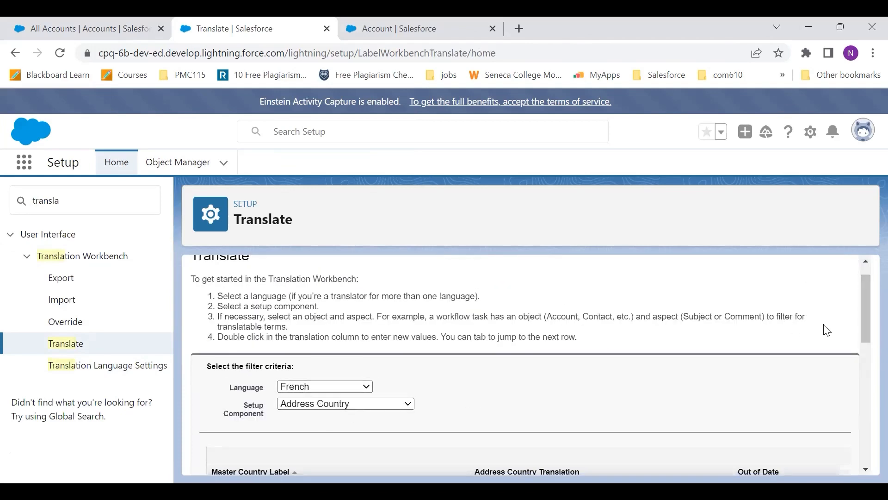
pyautogui.moveTo(861, 316); pyautogui.dragTo(867, 364)
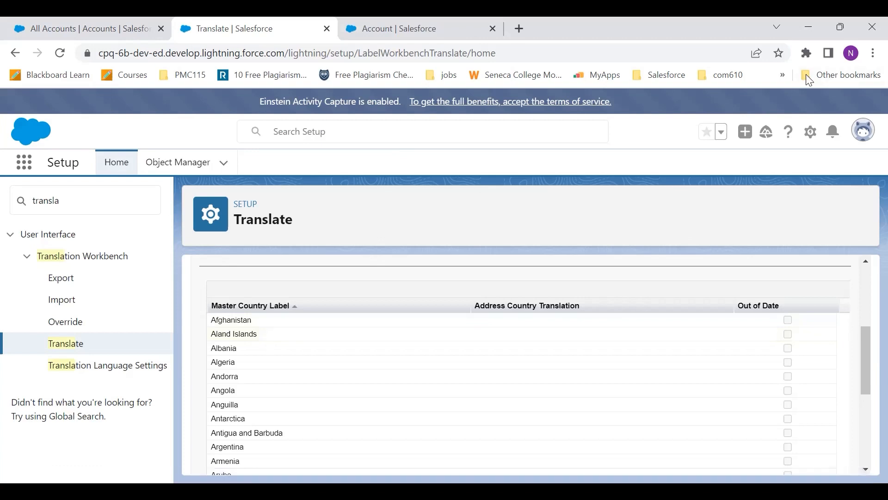
# Step: Search Google for "translate into french" in a new browser tab
pyautogui.click(516, 30)
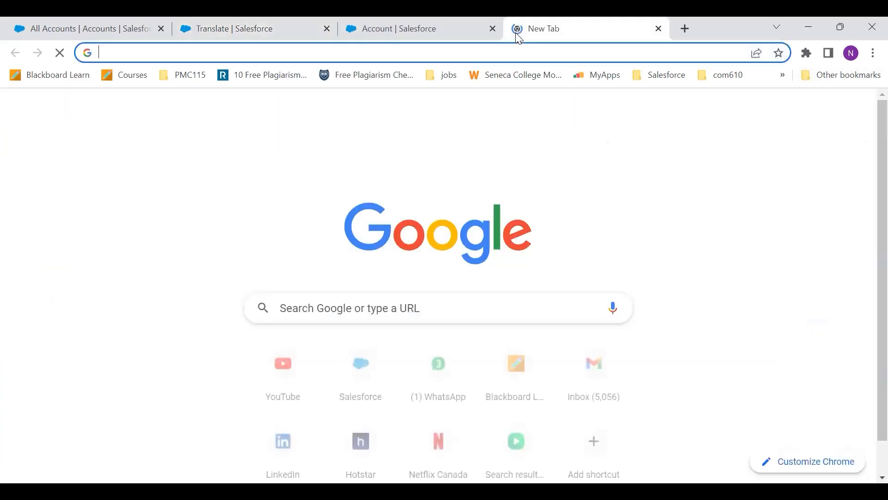
pyautogui.write('trn')
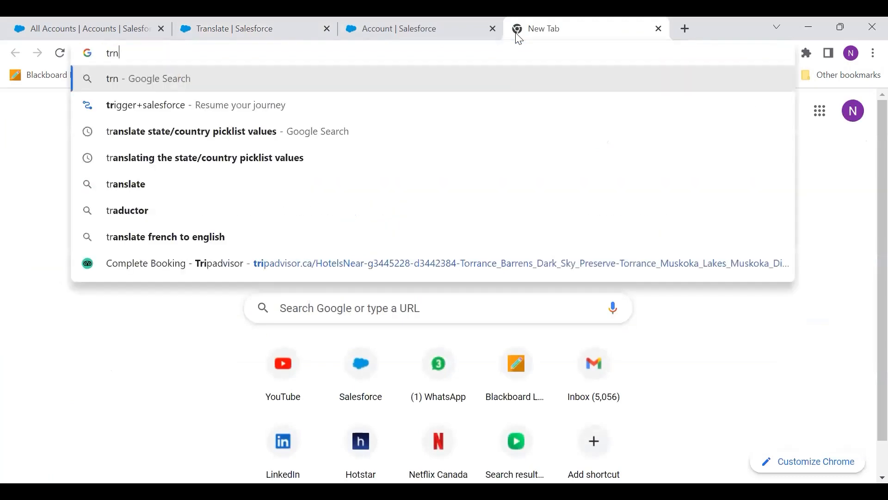
pyautogui.write('slate into')
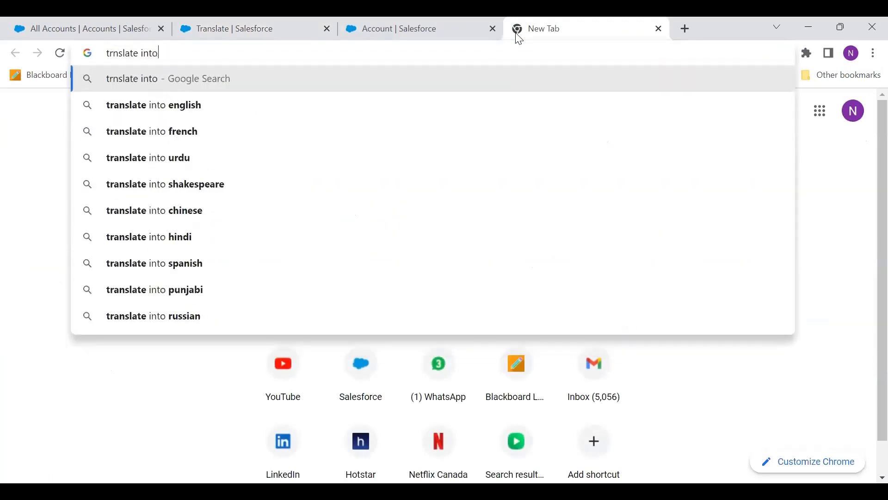
pyautogui.write(' french')
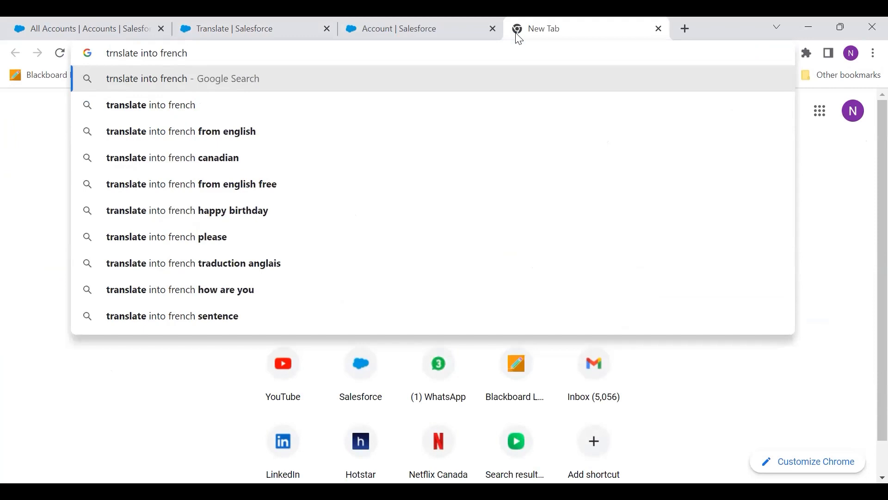
pyautogui.press('Return')
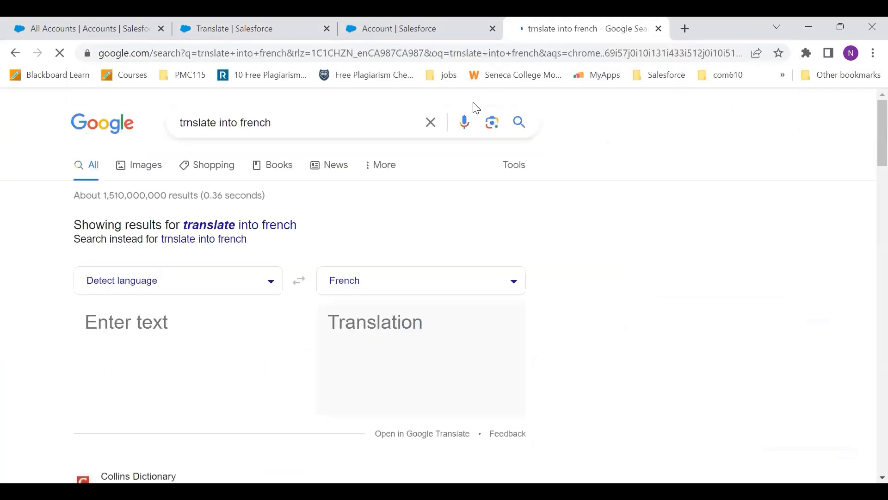
# Step: Translate "aland island" into French in the Google translation box and copy the French result
pyautogui.click(146, 322)
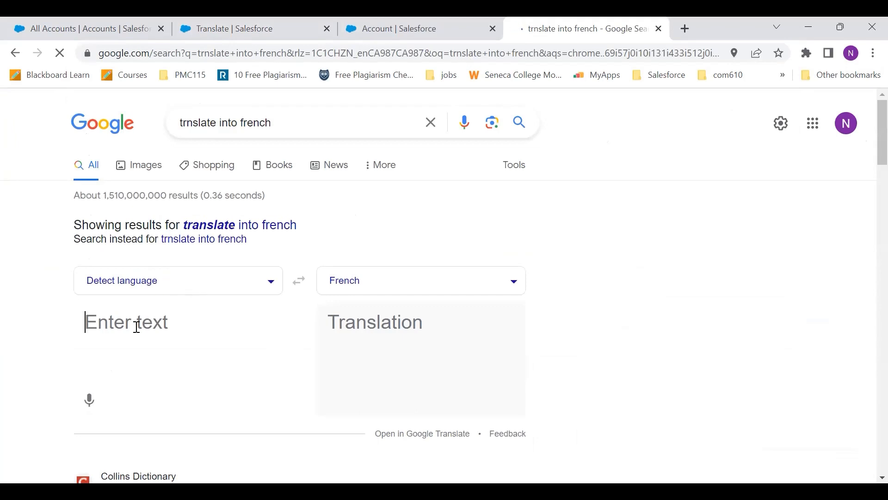
pyautogui.write('alanA')
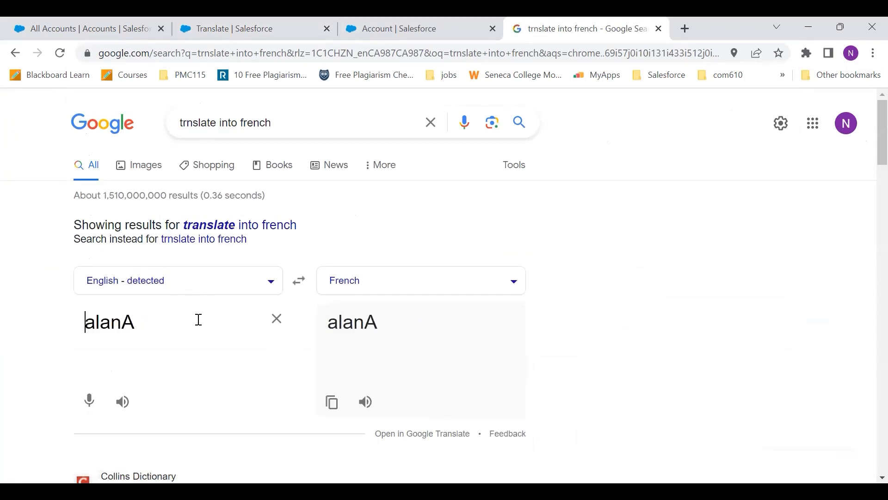
pyautogui.press('BackSpace')
pyautogui.write('d')
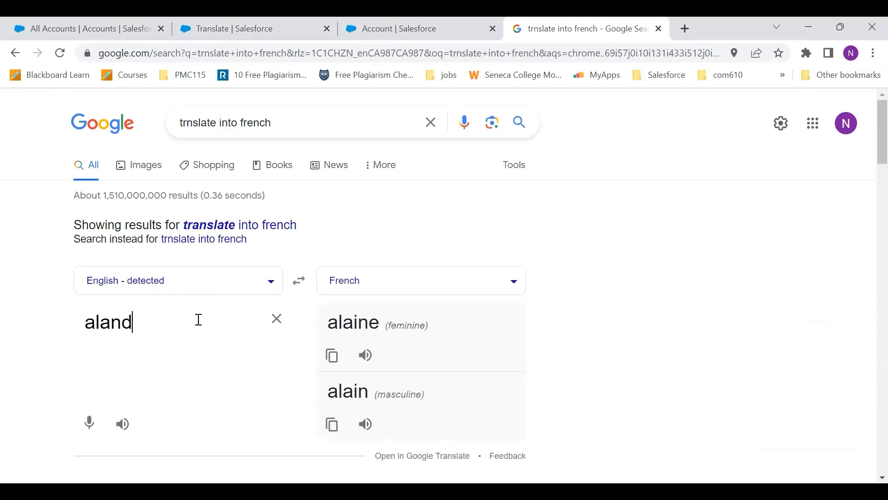
pyautogui.write(' island')
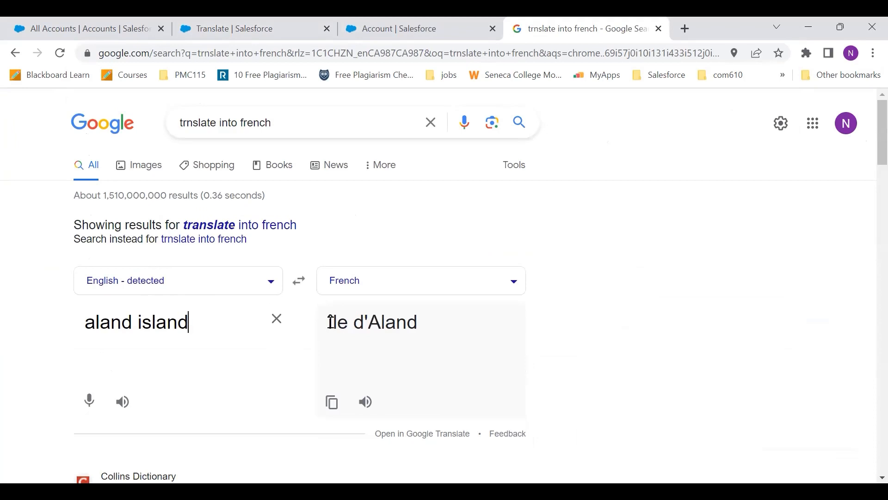
pyautogui.moveTo(349, 319); pyautogui.dragTo(425, 294)
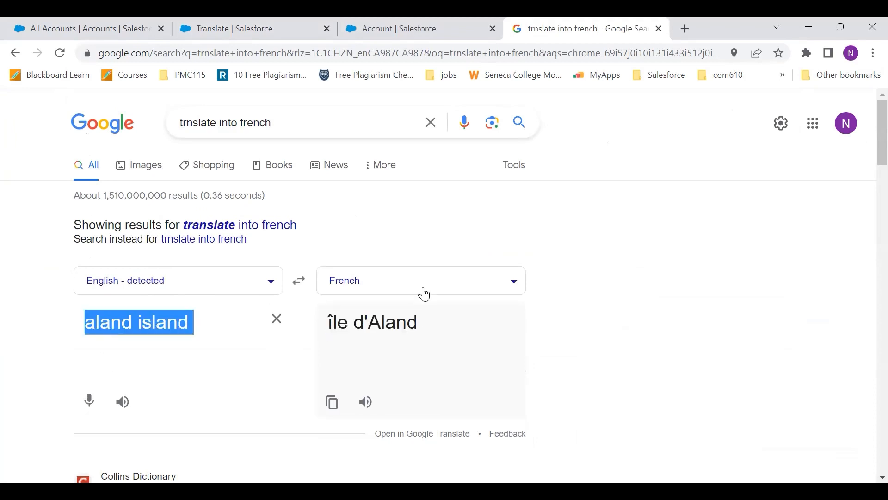
pyautogui.tripleClick(382, 318)
pyautogui.hotkey('ctrl', 'c')
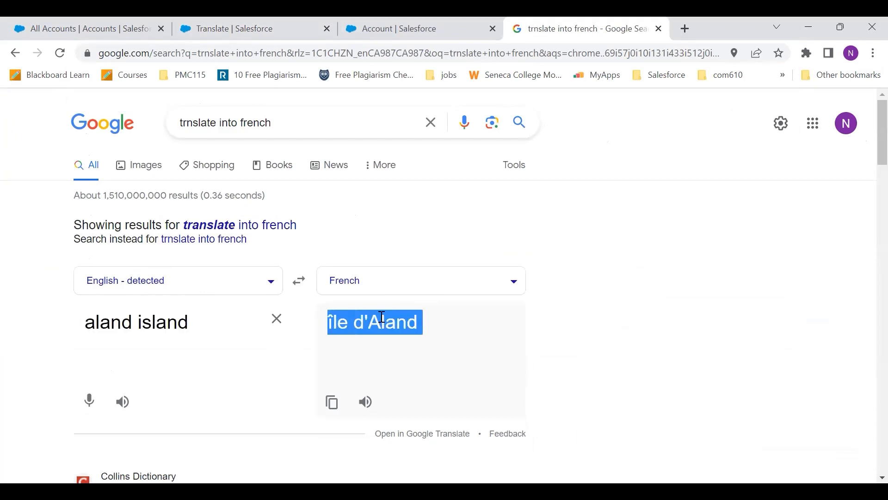
# Step: Return to the Salesforce Translate page, enter "île d'Aland" as the address country translation for Aland Islands and save
pyautogui.click(415, 24)
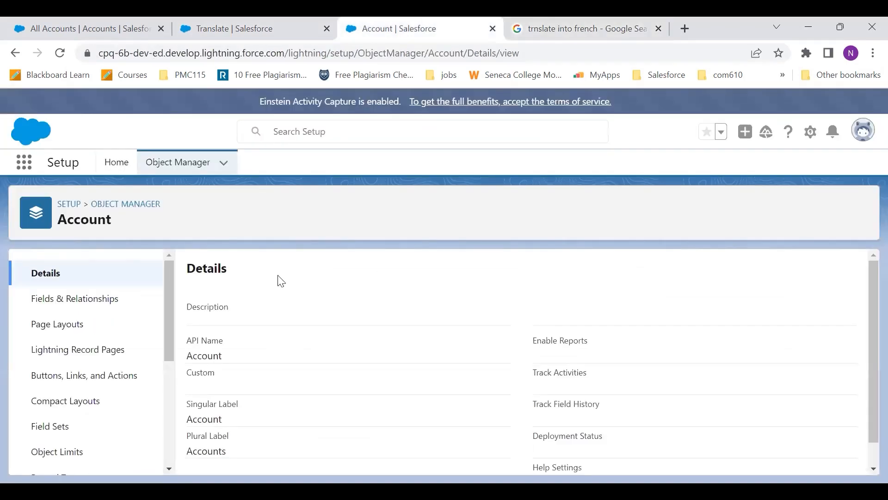
pyautogui.click(199, 23)
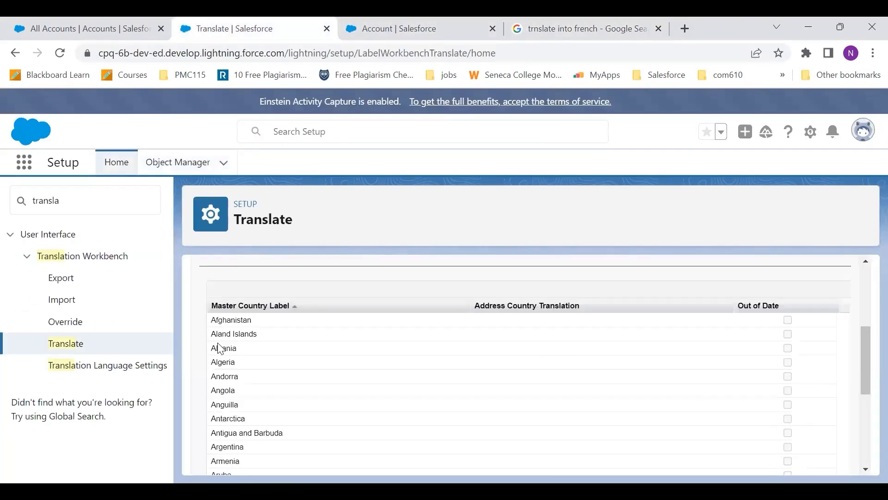
pyautogui.doubleClick(481, 333)
pyautogui.hotkey('ctrl', 'v')
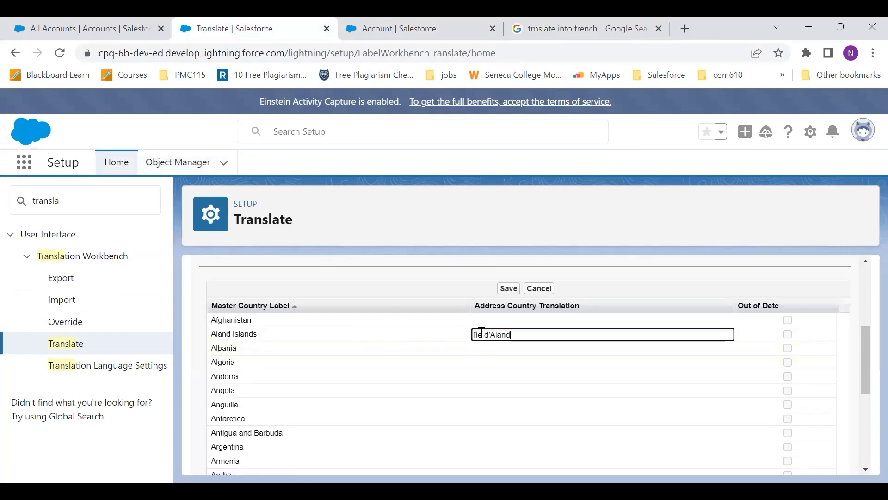
pyautogui.click(509, 289)
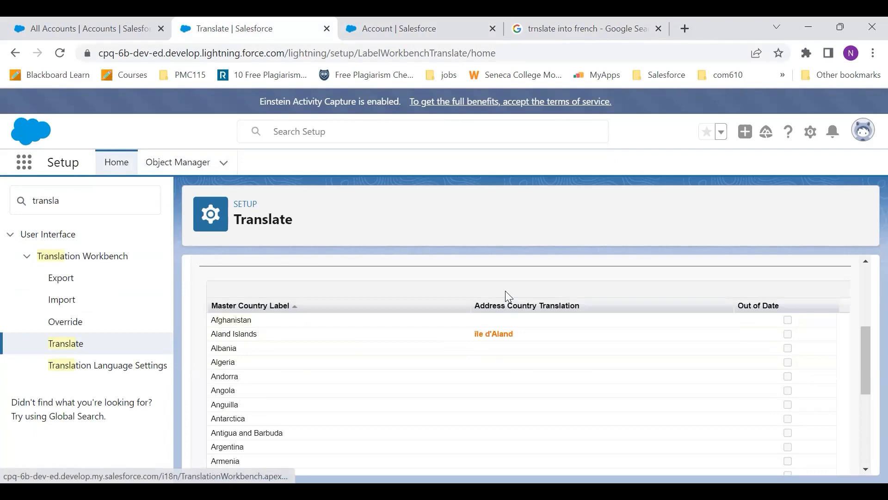
# Step: Change the setup component filter to Address State and expand Canada in the state label list
pyautogui.click(866, 293)
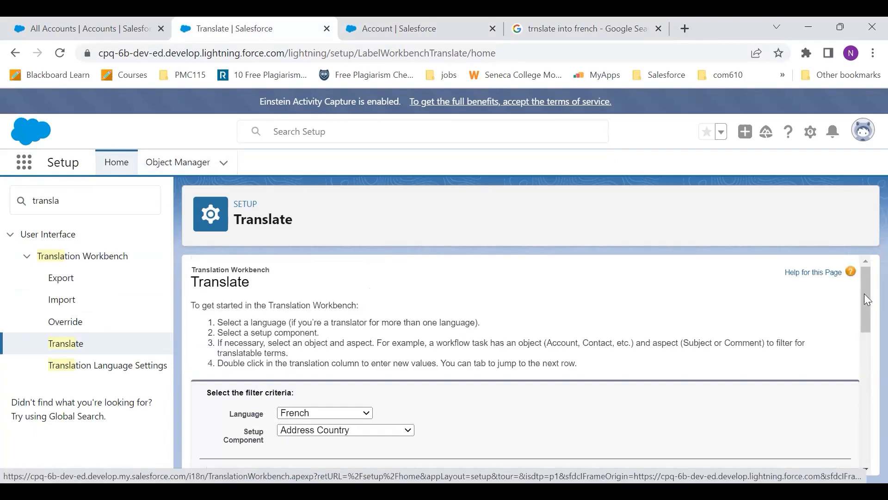
pyautogui.click(352, 435)
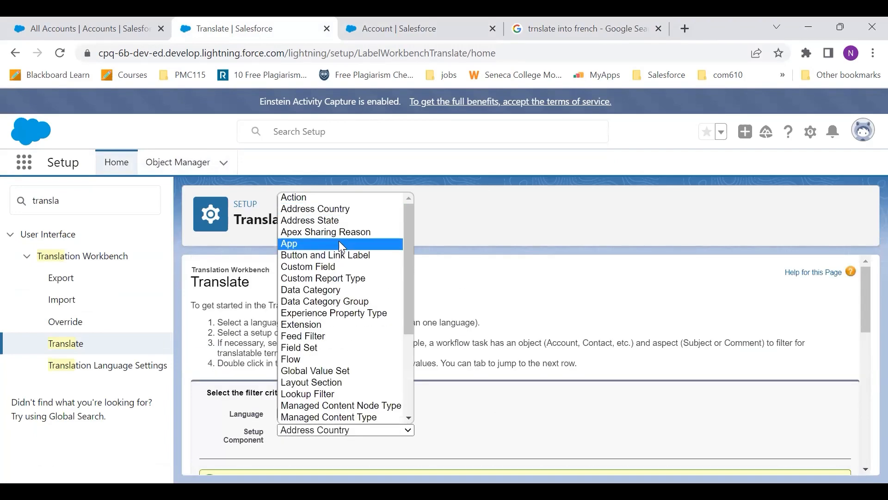
pyautogui.click(334, 223)
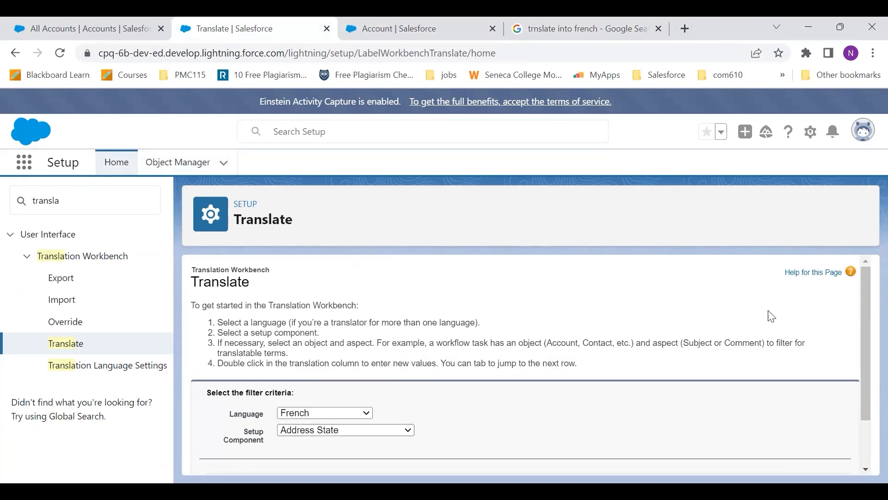
pyautogui.scroll(-2, 862, 447)
pyautogui.scroll(-3, 860, 444)
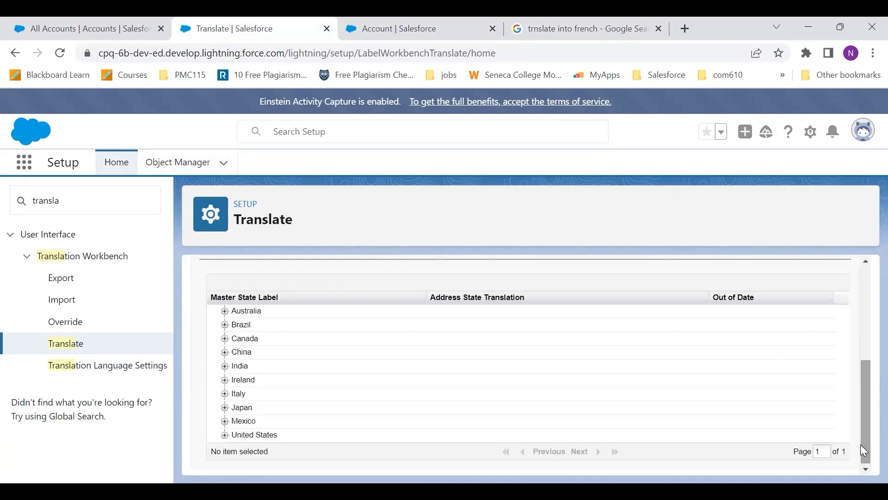
pyautogui.click(225, 340)
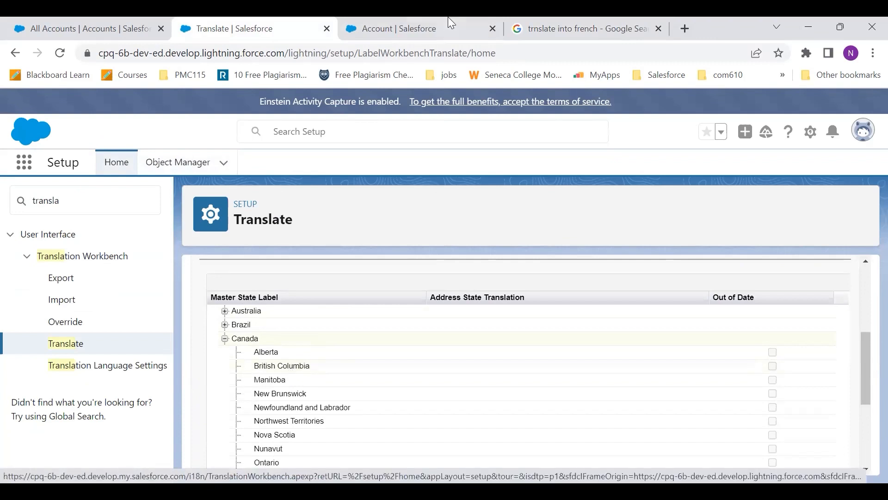
# Step: Switch back to the Google translation page, translate "british columbia" into French and copy the result
pyautogui.click(559, 24)
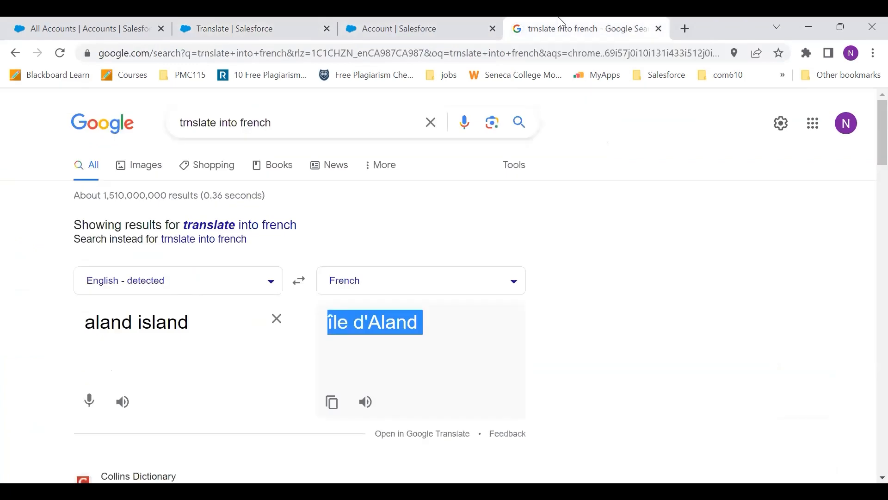
pyautogui.moveTo(85, 322); pyautogui.dragTo(183, 323)
pyautogui.doubleClick(184, 323)
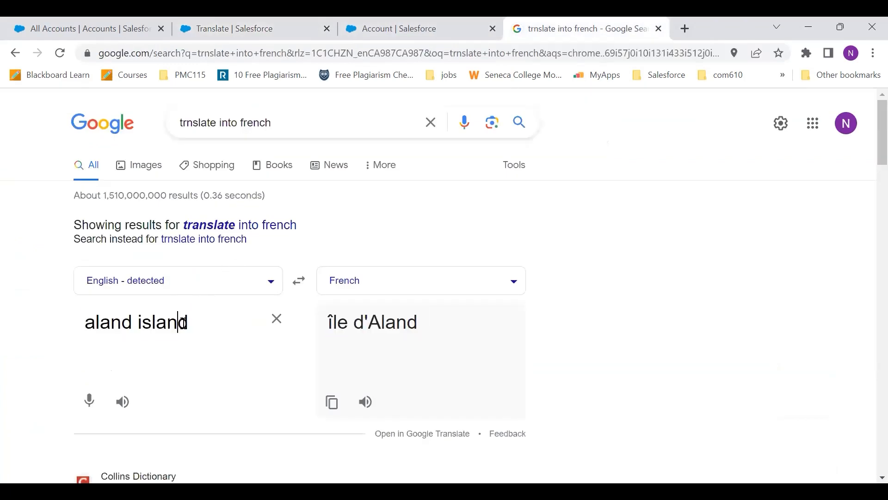
pyautogui.tripleClick(183, 322)
pyautogui.write('brit')
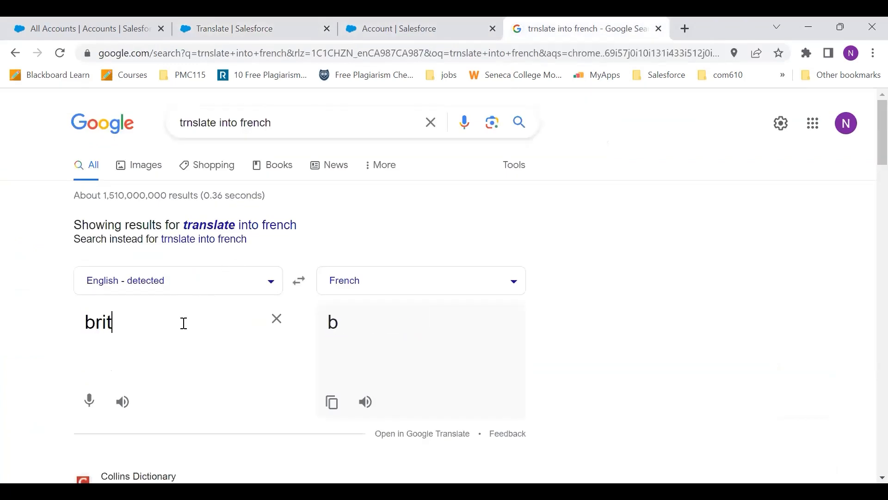
pyautogui.write('ish columbia')
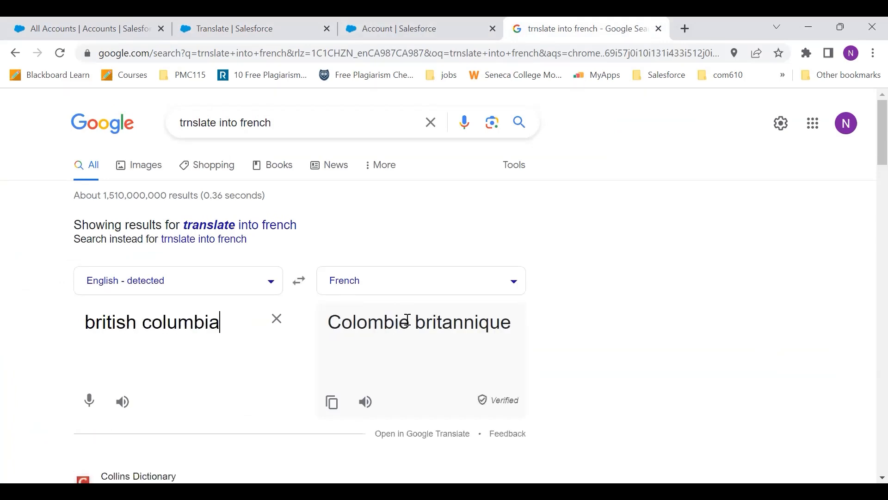
pyautogui.tripleClick(408, 320)
pyautogui.hotkey('ctrl', 'c')
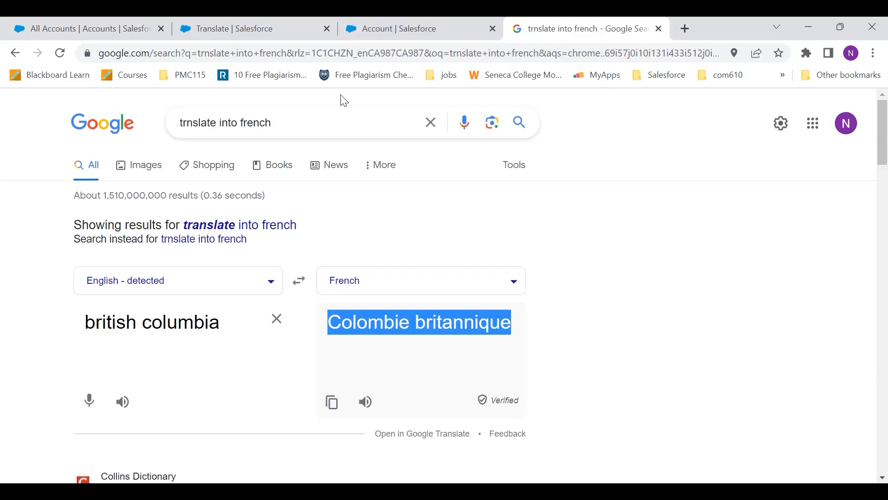
# Step: Enter "Colombie britannique" as the address state translation for British Columbia on the Salesforce Translate page
pyautogui.click(257, 26)
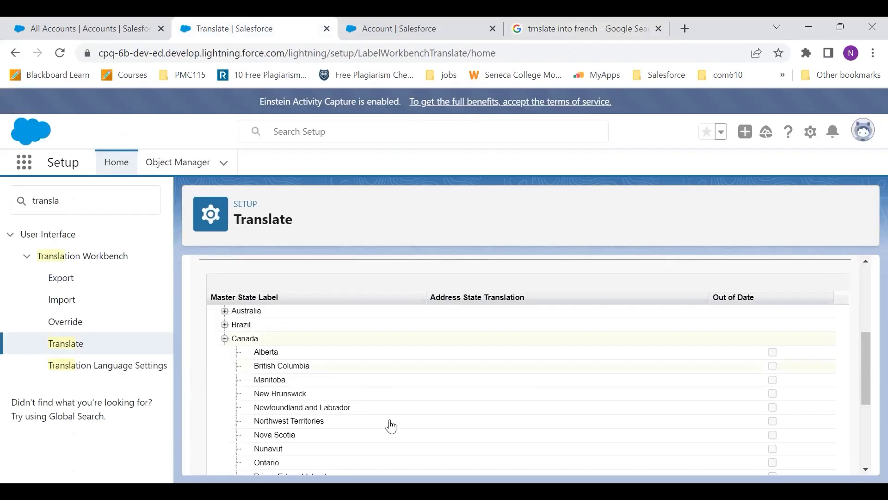
pyautogui.doubleClick(453, 370)
pyautogui.hotkey('ctrl', 'v')
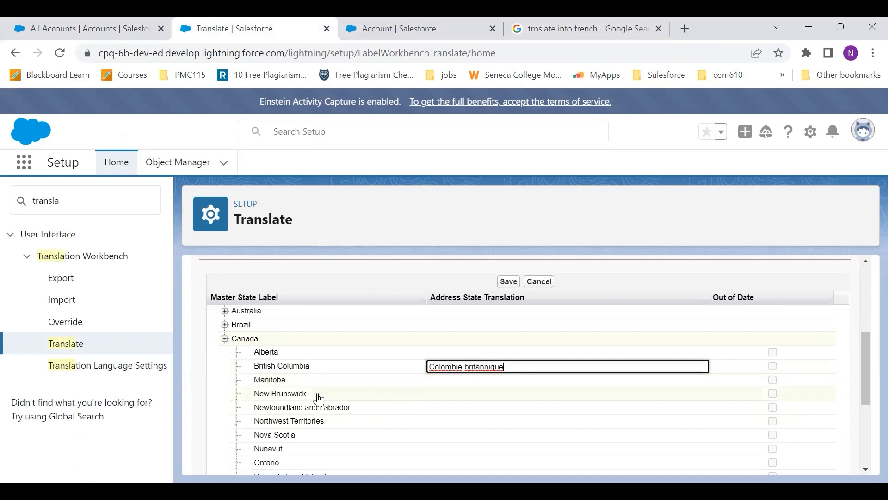
# Step: Replace the text in the Google translation box with "new bruinswick" and copy the French translation
pyautogui.click(545, 24)
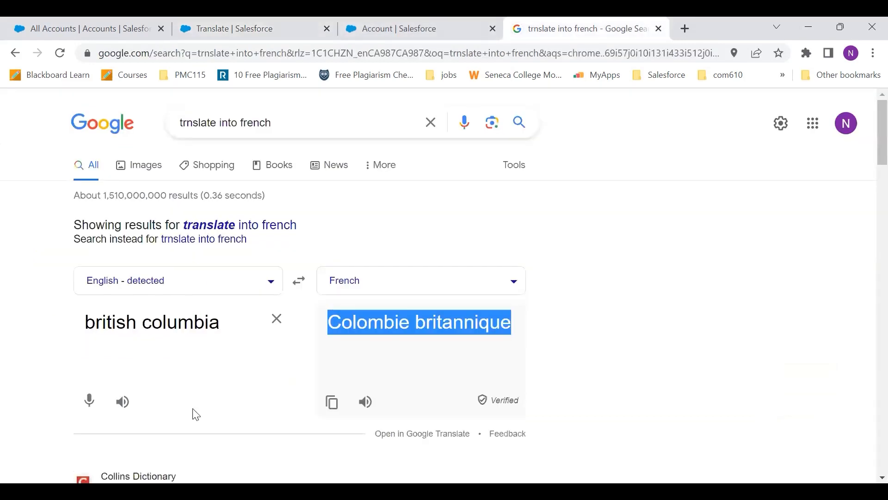
pyautogui.click(189, 318)
pyautogui.doubleClick(189, 318)
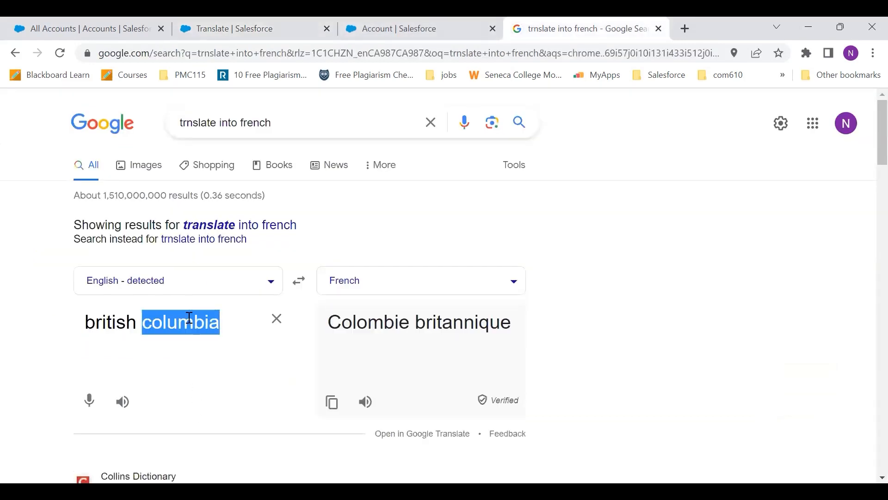
pyautogui.hotkey('ctrl', 'a')
pyautogui.write('new b')
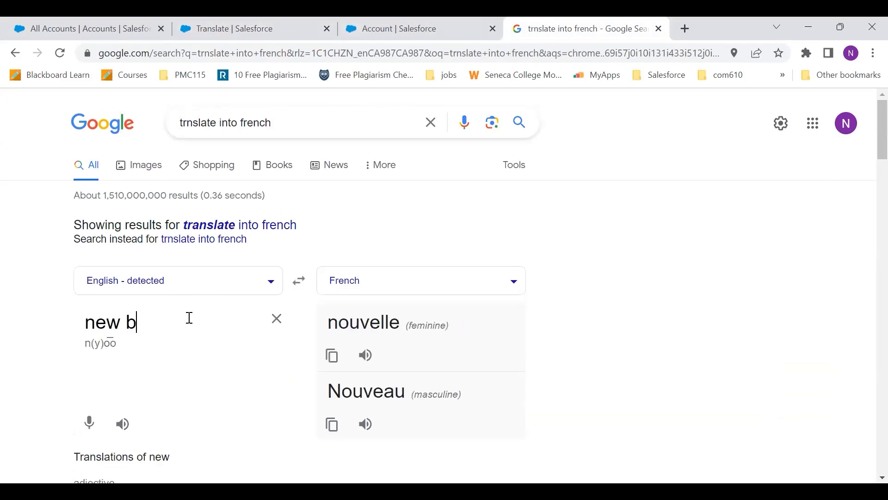
pyautogui.write('ruinsw')
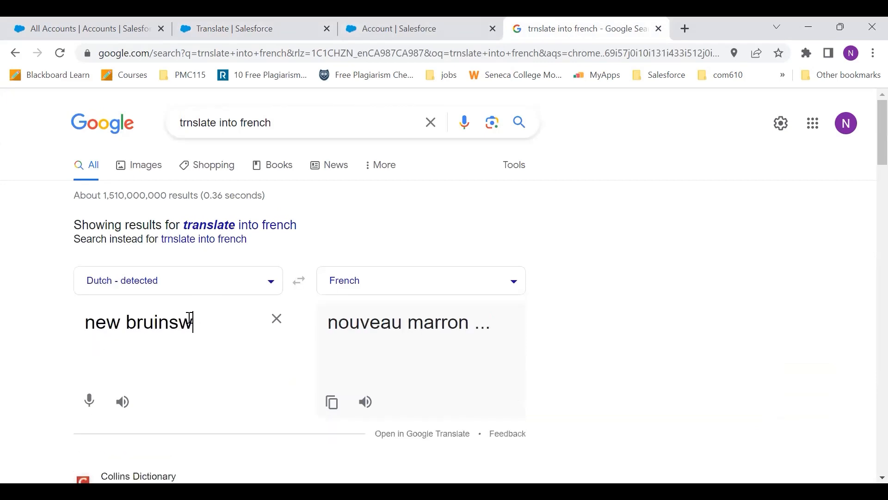
pyautogui.write('ick')
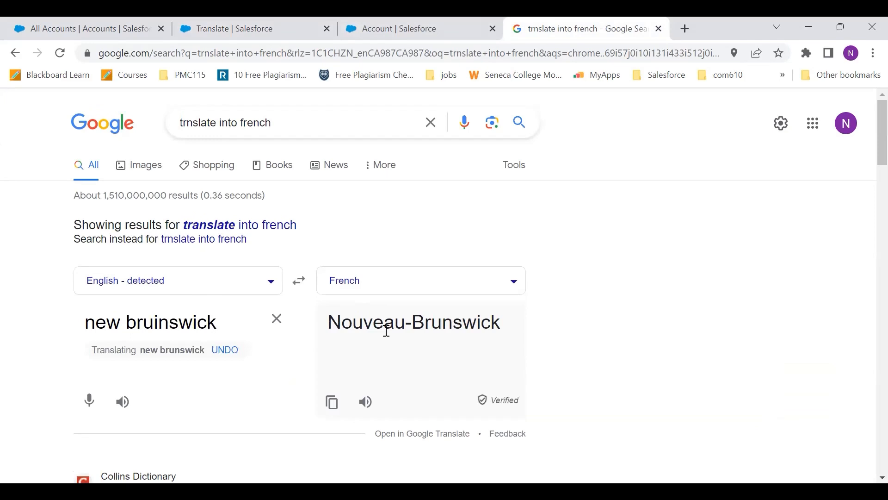
pyautogui.tripleClick(387, 331)
pyautogui.hotkey('ctrl', 'c')
# Step: Enter "Nouveau-Brunswick" as the Salesforce address state translation for New Brunswick and save the state translations
pyautogui.click(250, 27)
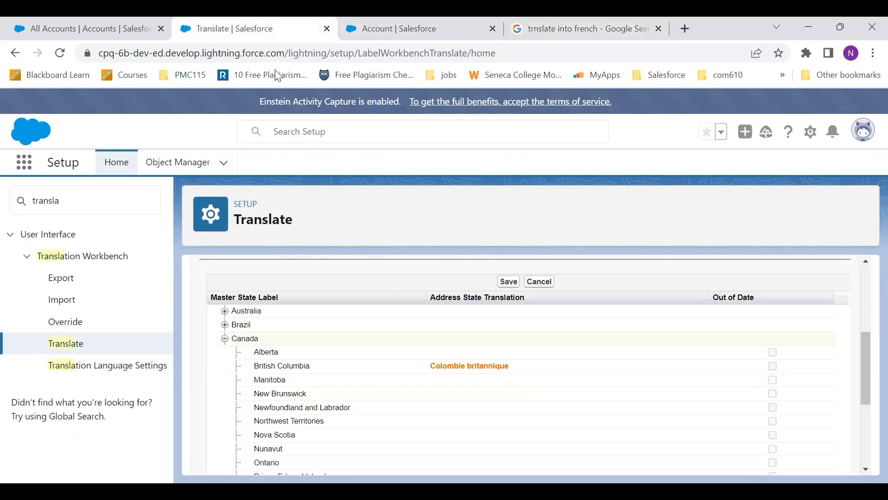
pyautogui.doubleClick(457, 393)
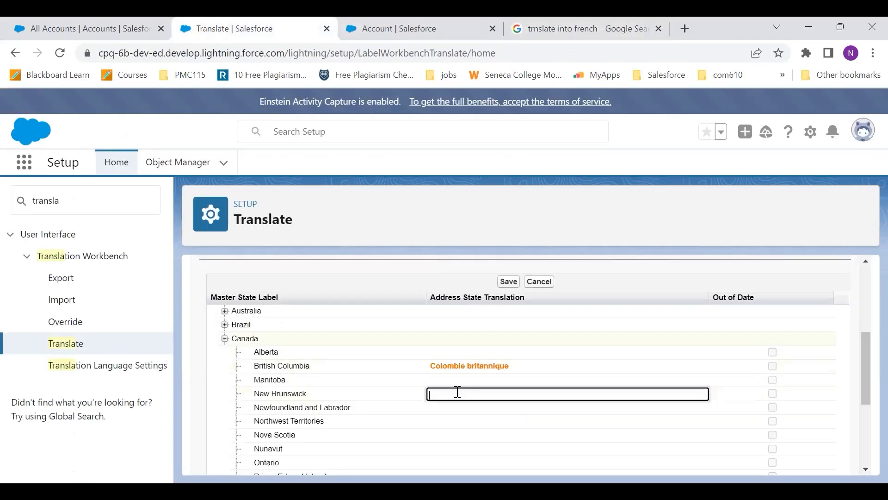
pyautogui.hotkey('ctrl', 'v')
pyautogui.click(508, 281)
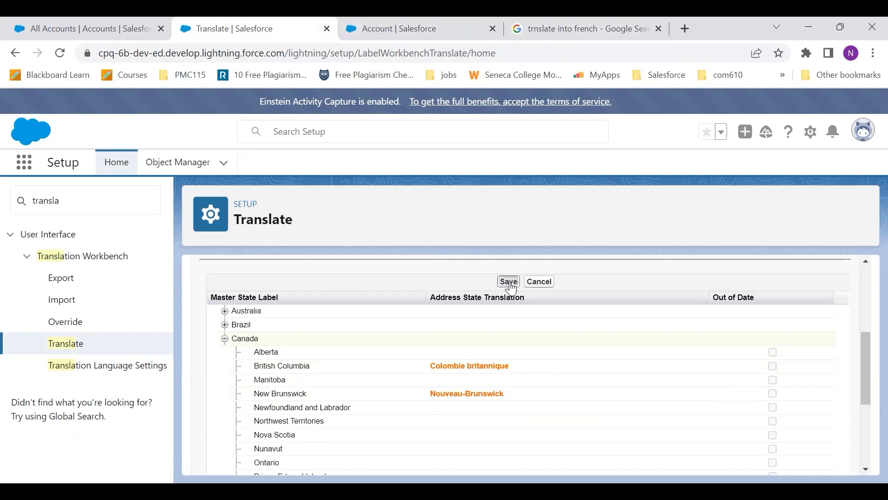
pyautogui.scroll(-3, 802, 315)
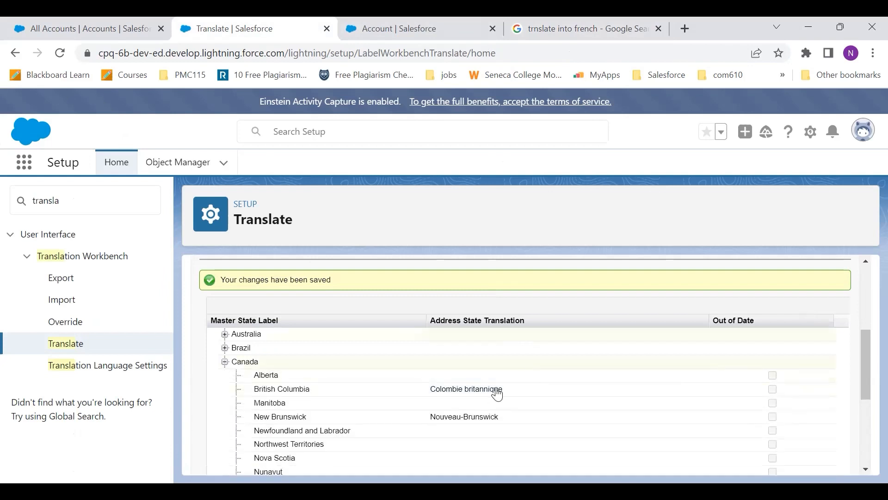
# Step: Go to Setup Home in the Salesforce tab showing the Account object and open the personal settings of the signed-in user
pyautogui.click(405, 22)
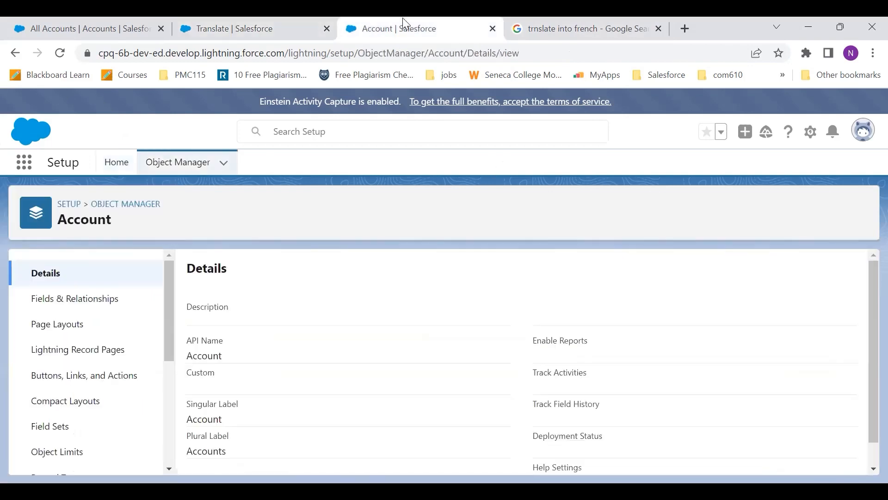
pyautogui.click(116, 162)
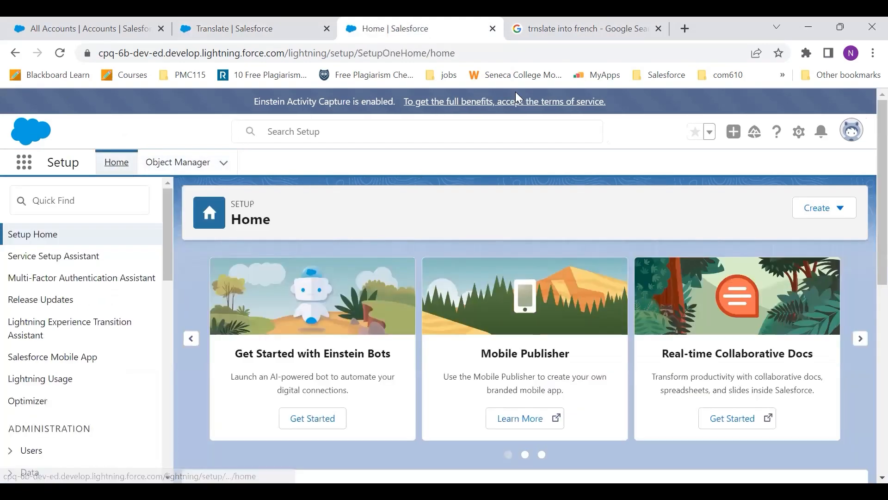
pyautogui.click(850, 133)
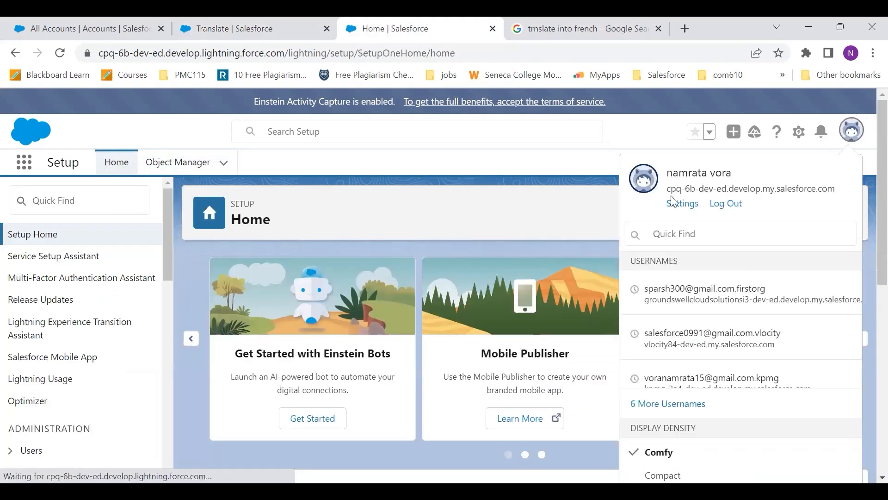
pyautogui.click(680, 202)
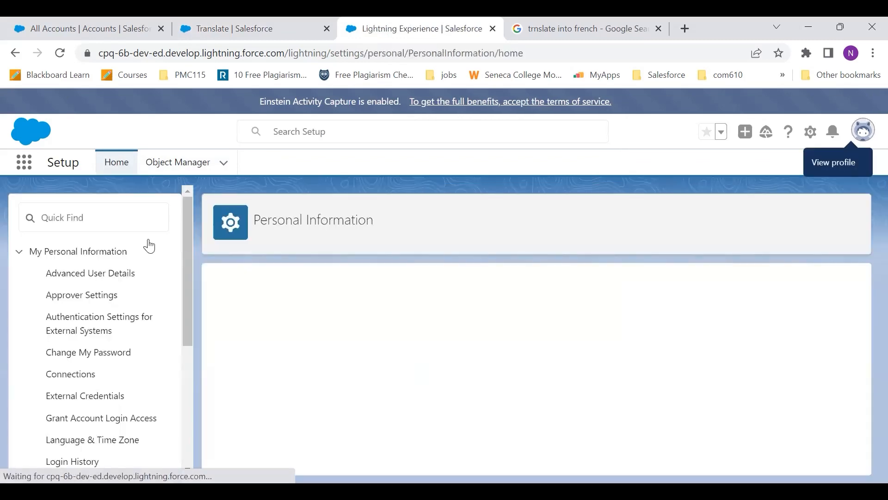
# Step: Open the signed-in user's Advanced User Details and start editing the user record
pyautogui.click(99, 282)
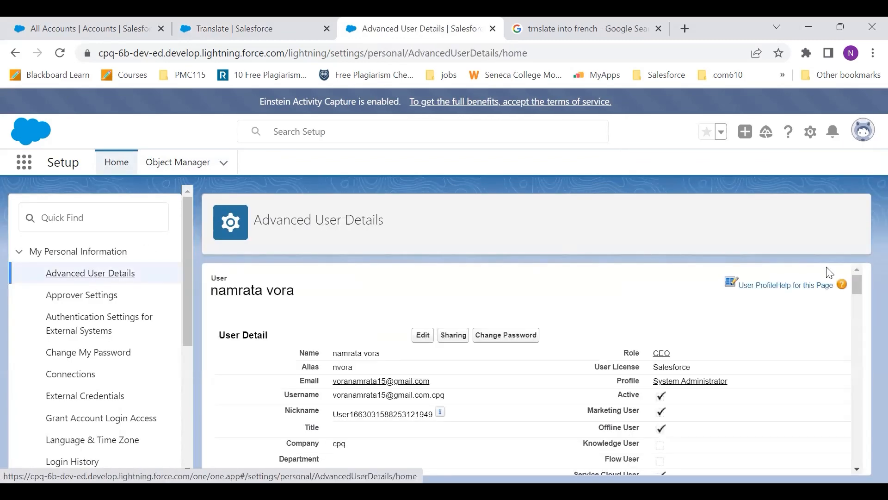
pyautogui.moveTo(858, 279); pyautogui.dragTo(863, 349)
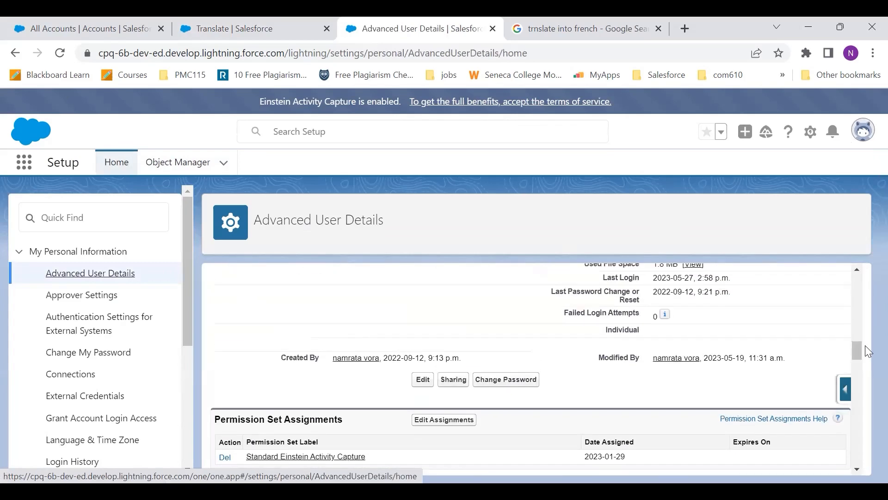
pyautogui.click(424, 383)
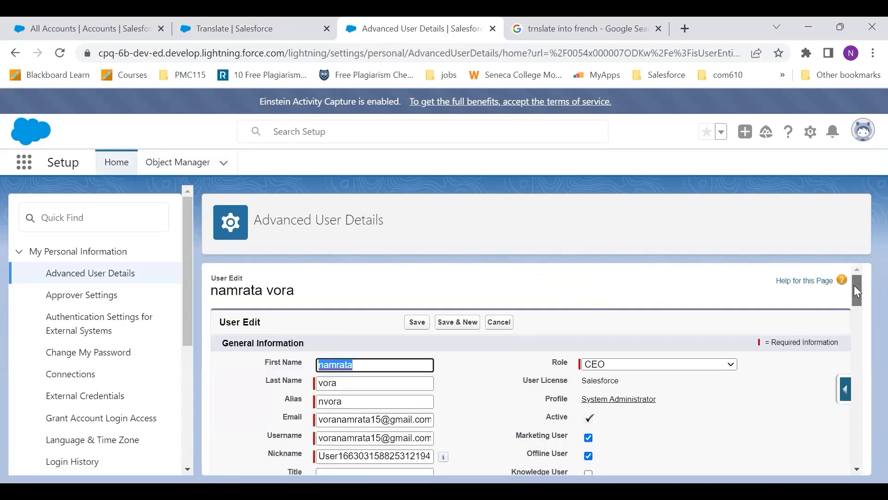
# Step: Set the Locale in the user's Locale Settings to French (Canada)
pyautogui.moveTo(857, 290); pyautogui.dragTo(869, 410)
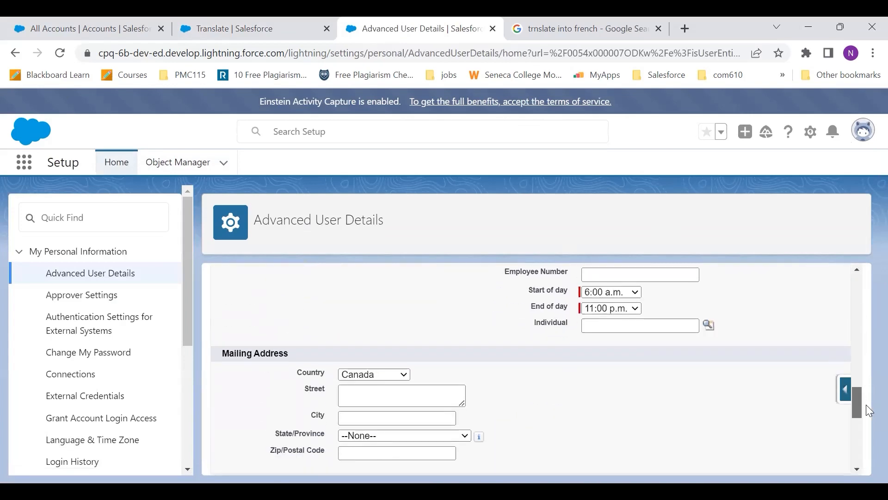
pyautogui.scroll(-1, 867, 407)
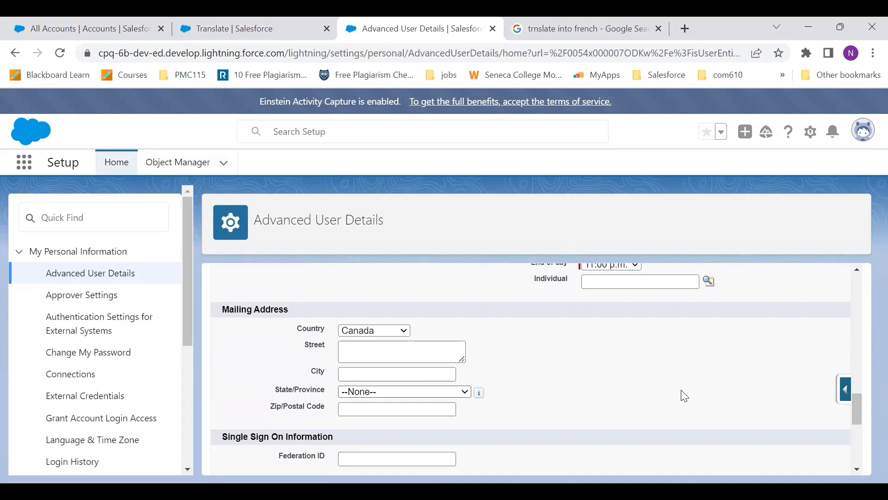
pyautogui.moveTo(860, 400); pyautogui.dragTo(862, 440)
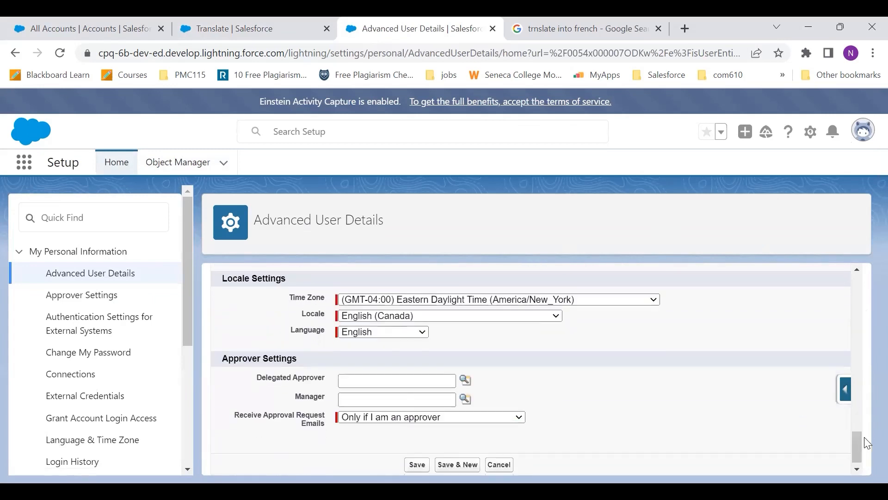
pyautogui.click(396, 320)
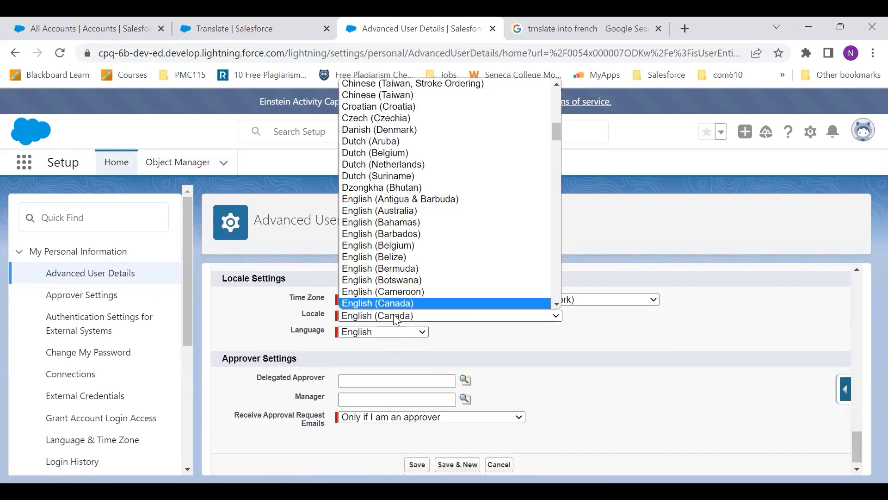
pyautogui.press('f')
pyautogui.click(557, 304)
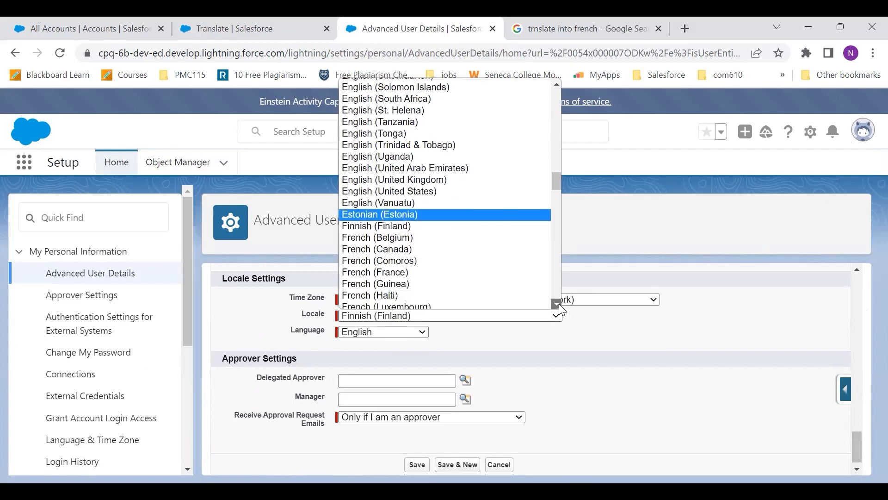
pyautogui.click(559, 303)
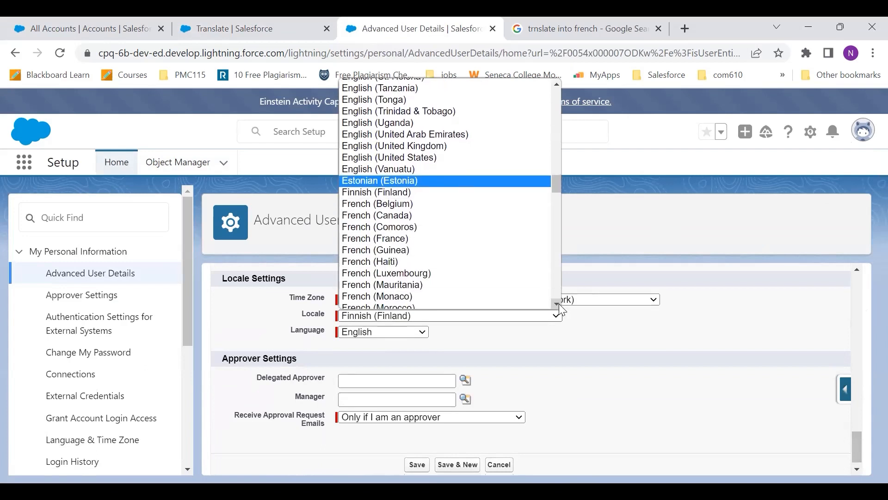
pyautogui.click(432, 215)
# Step: Set the user's Language to Français and save the user record
pyautogui.click(381, 332)
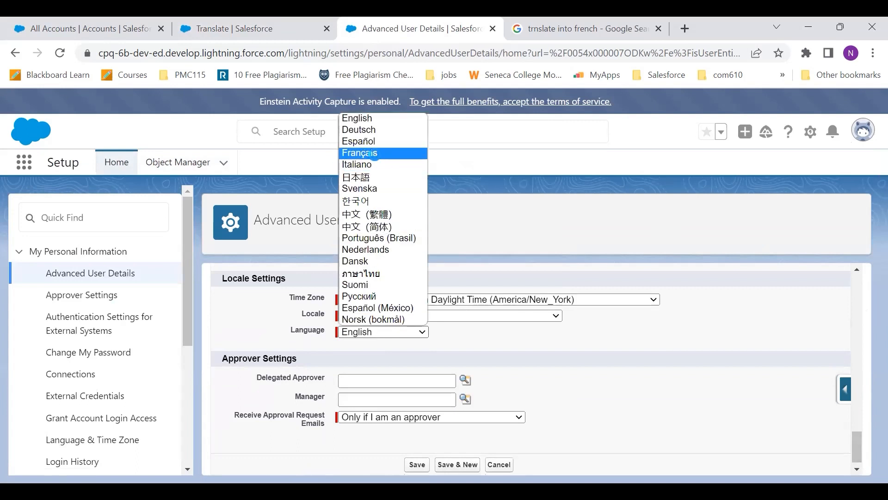
pyautogui.click(374, 154)
pyautogui.click(417, 464)
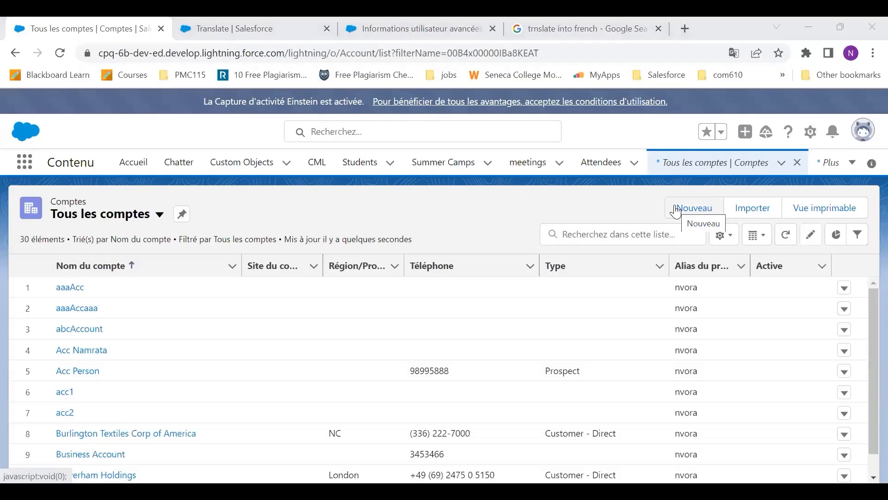
# Step: Start a new Business account from the accounts list and examine the available billing countries
pyautogui.click(676, 208)
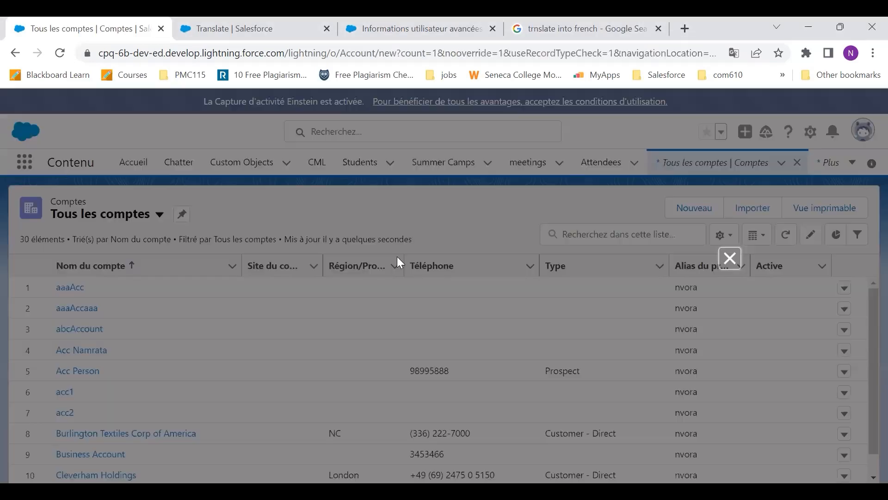
pyautogui.click(703, 348)
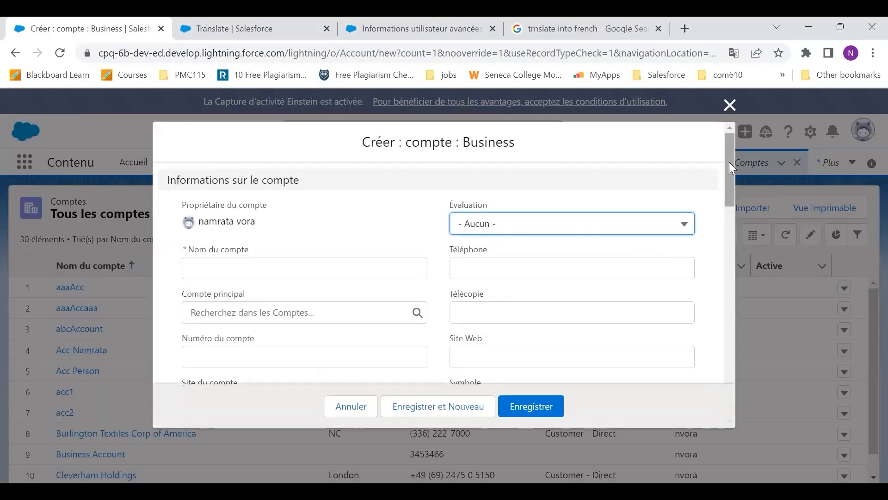
pyautogui.moveTo(729, 162); pyautogui.dragTo(744, 282)
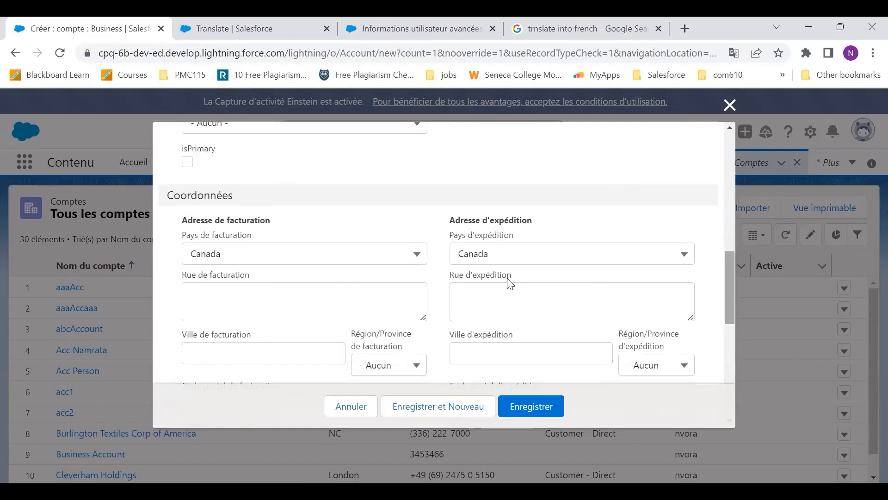
pyautogui.click(230, 257)
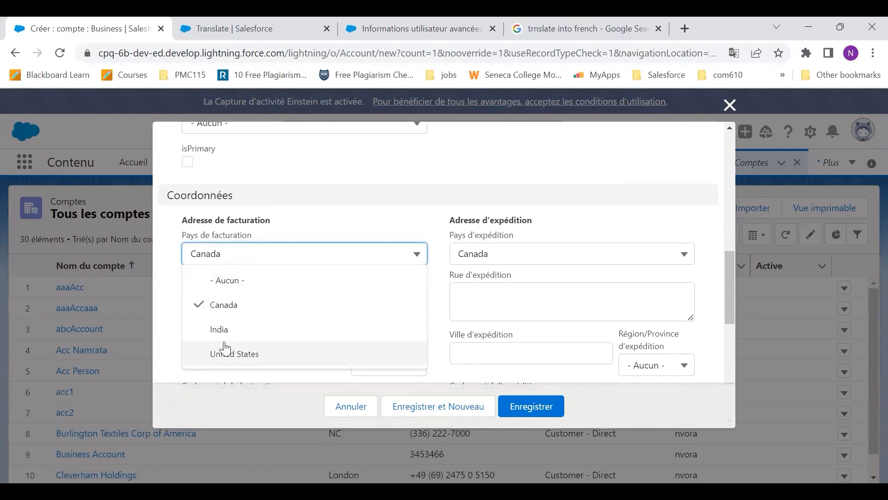
pyautogui.click(326, 199)
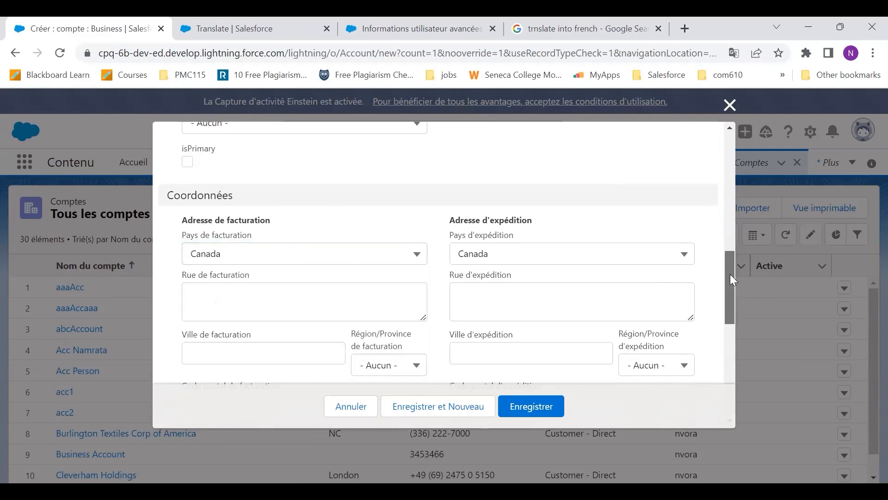
# Step: Examine the billing state/province options for Canada in the new account form to check the French translations
pyautogui.moveTo(730, 274); pyautogui.dragTo(732, 298)
pyautogui.click(381, 269)
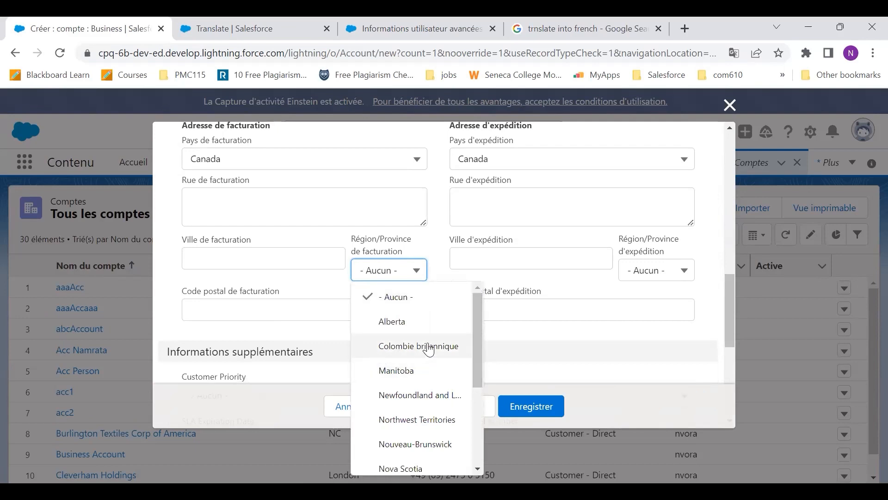
pyautogui.click(475, 321)
pyautogui.scroll(-1, 478, 352)
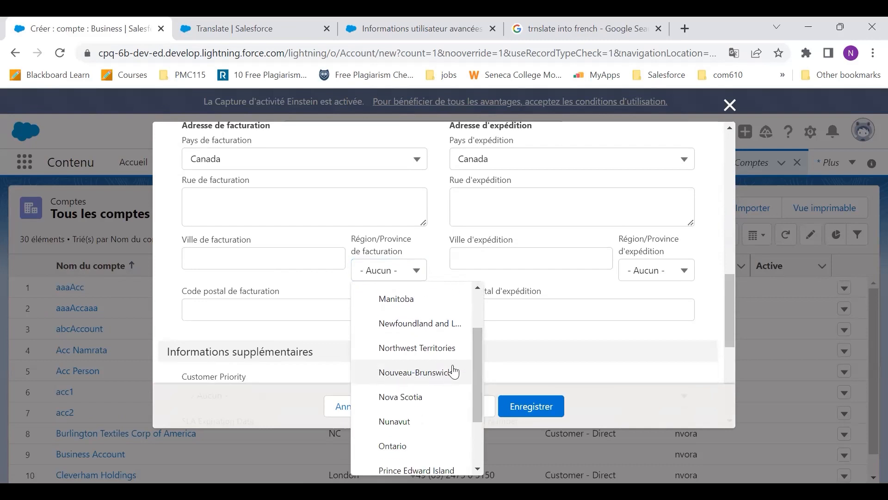
pyautogui.click(559, 257)
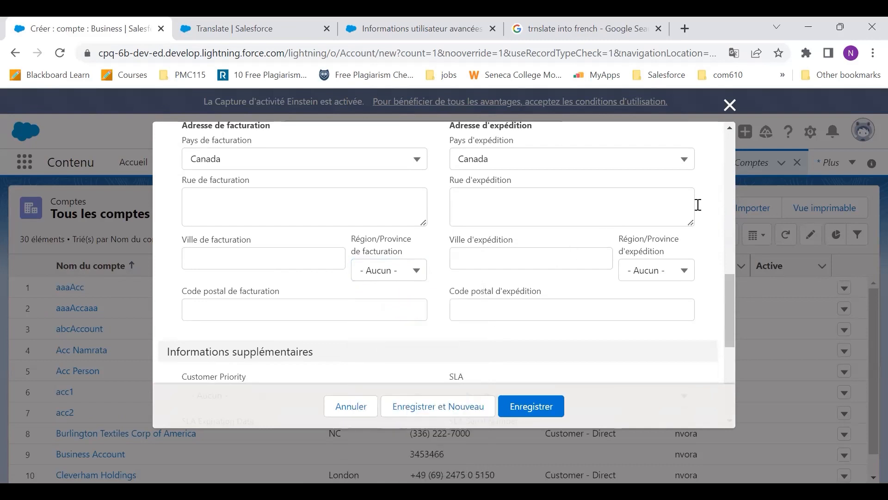
pyautogui.scroll(10, 726, 145)
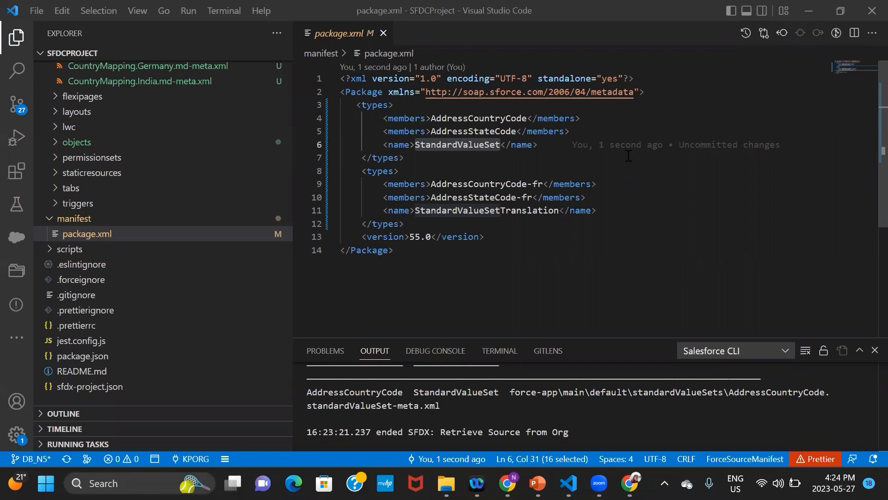
# Step: Switch to Visual Studio Code and examine the StandardValueSet and StandardValueSetTranslation entries for country and state codes in package.xml
pyautogui.moveTo(251, 199); pyautogui.dragTo(243, 231)
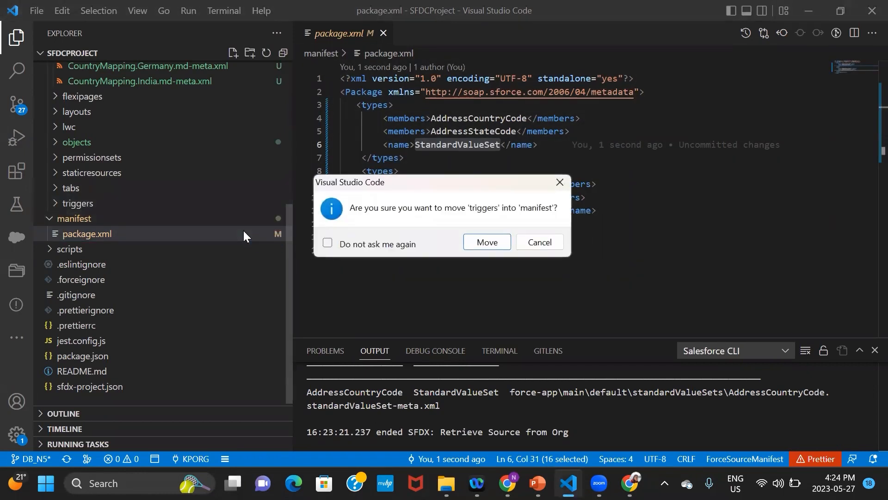
pyautogui.click(560, 181)
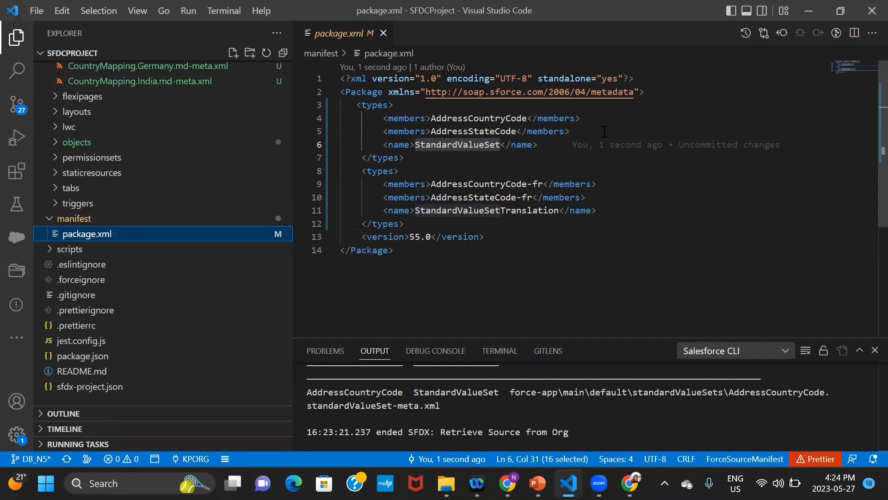
pyautogui.click(471, 114)
pyautogui.click(473, 132)
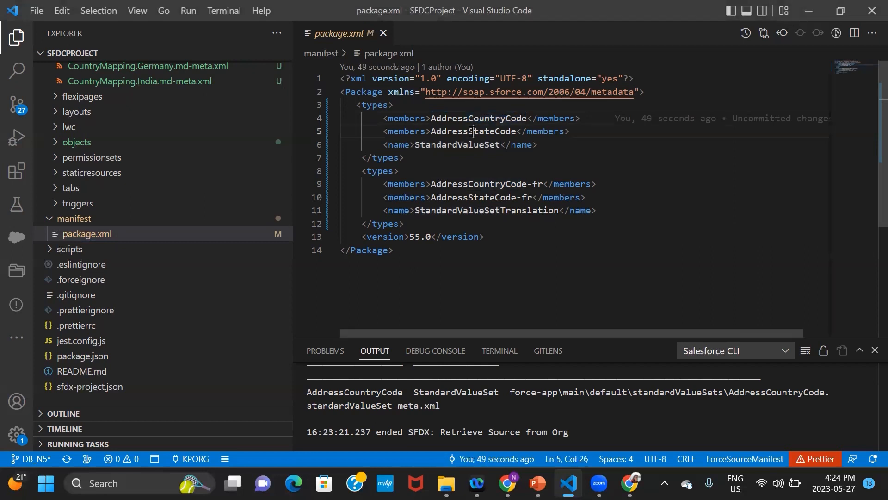
pyautogui.doubleClick(473, 132)
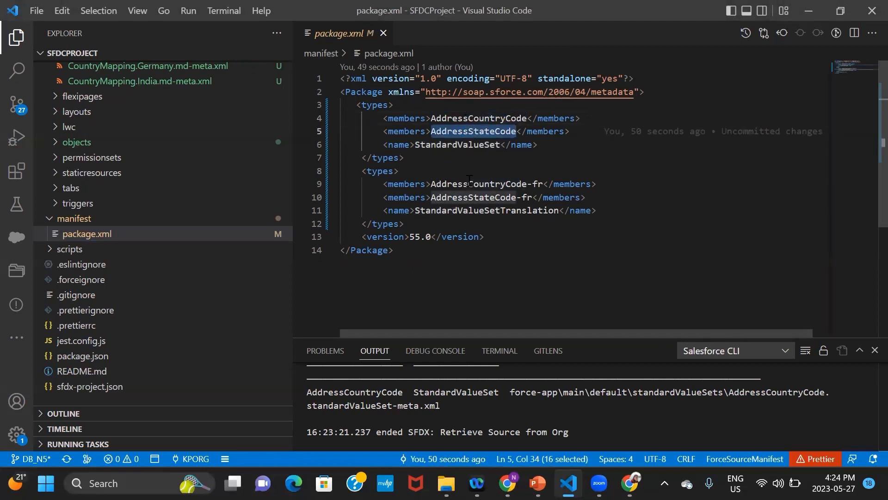
pyautogui.doubleClick(468, 212)
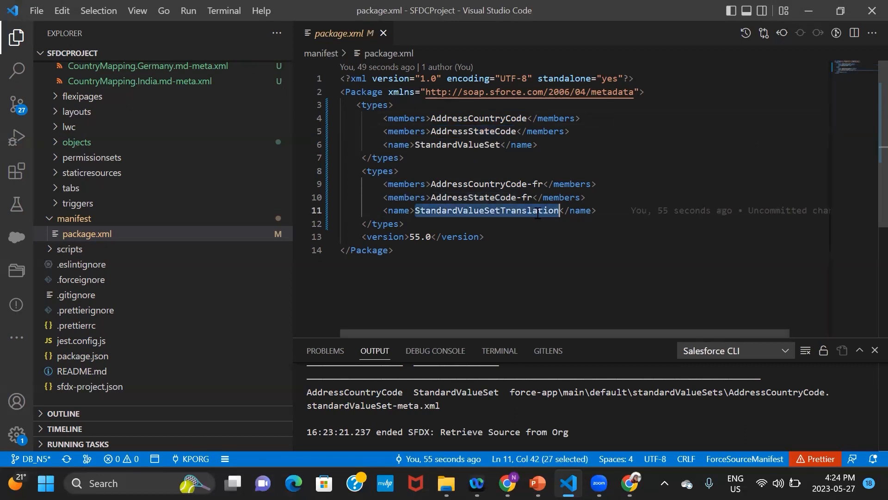
pyautogui.doubleClick(467, 183)
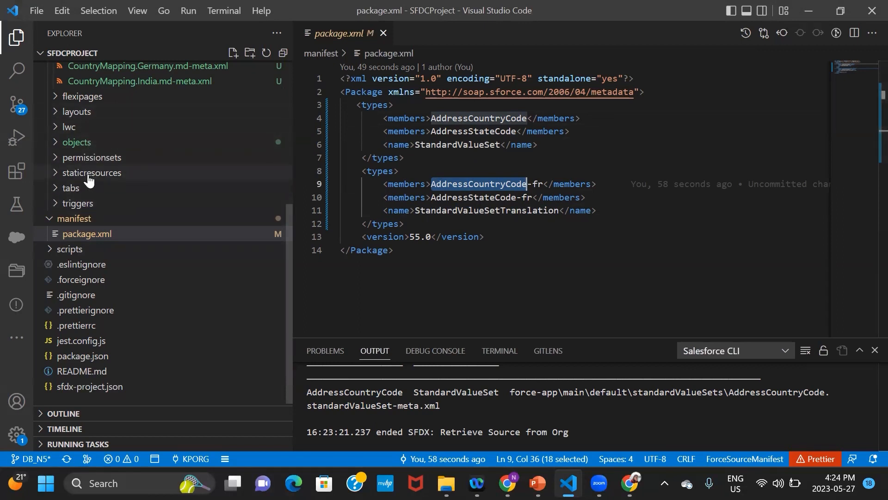
# Step: Retrieve the source listed in the package.xml manifest from the Salesforce org
pyautogui.rightClick(101, 234)
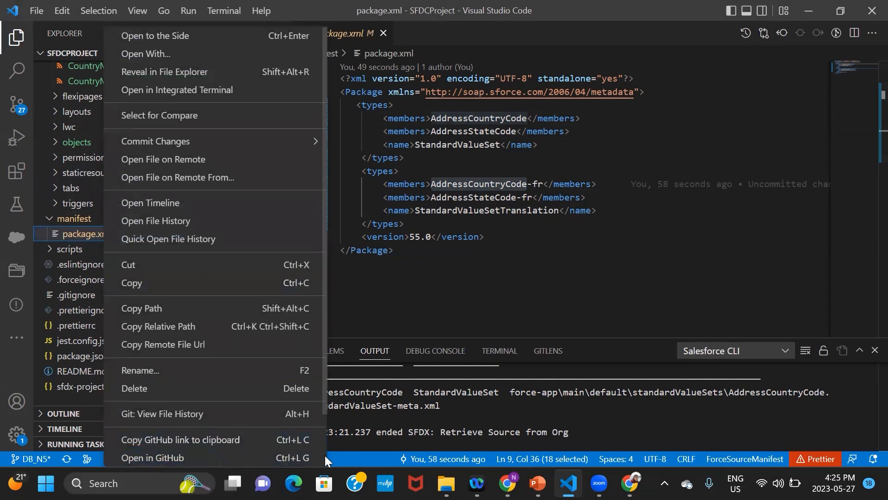
pyautogui.scroll(-2, 325, 456)
pyautogui.click(235, 453)
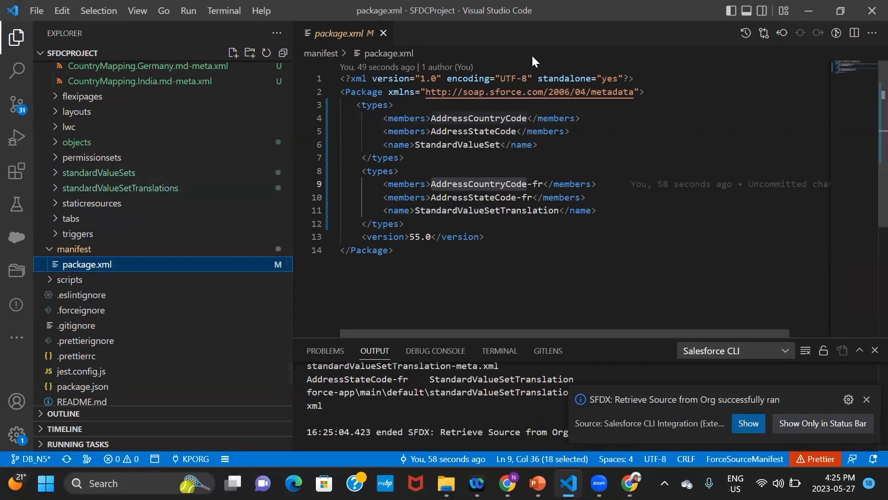
# Step: Open AddressCountryCode.standardValueSet-meta.xml and compare its Canada entry with the Country/Territory Details for Canada in the Salesforce browser window
pyautogui.click(55, 173)
pyautogui.click(133, 191)
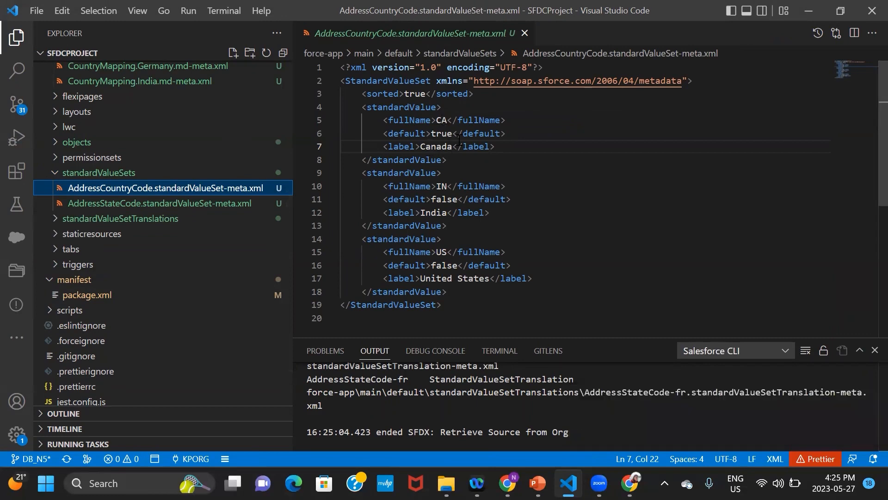
pyautogui.hotkey('alt', 'Tab')
pyautogui.hotkey('alt', 'Tab')
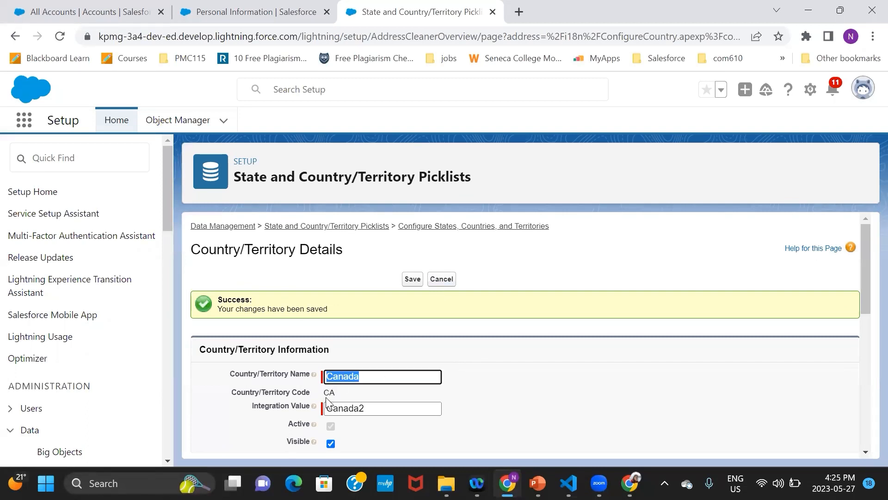
pyautogui.hotkey('alt', 'Tab')
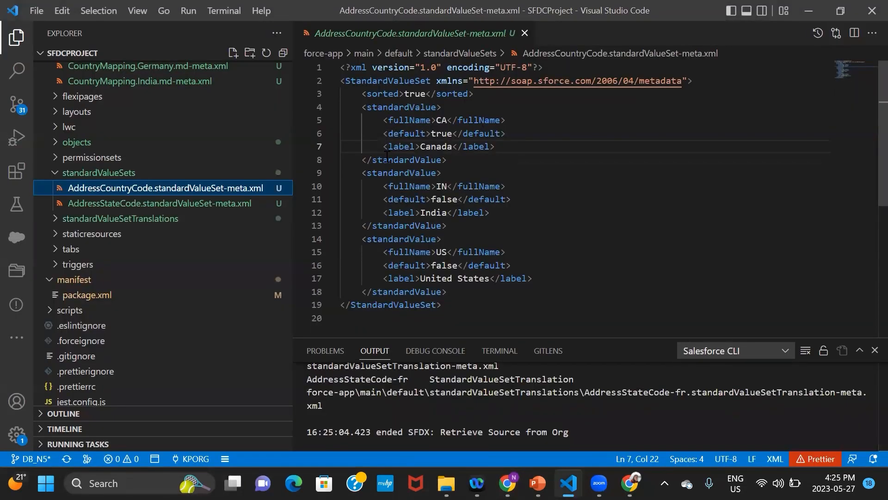
pyautogui.hotkey('alt', 'Tab')
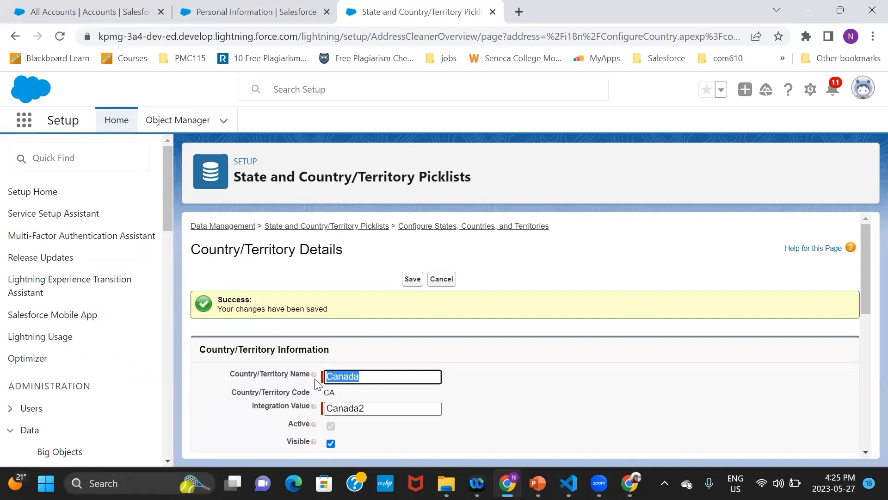
pyautogui.hotkey('alt', 'Tab')
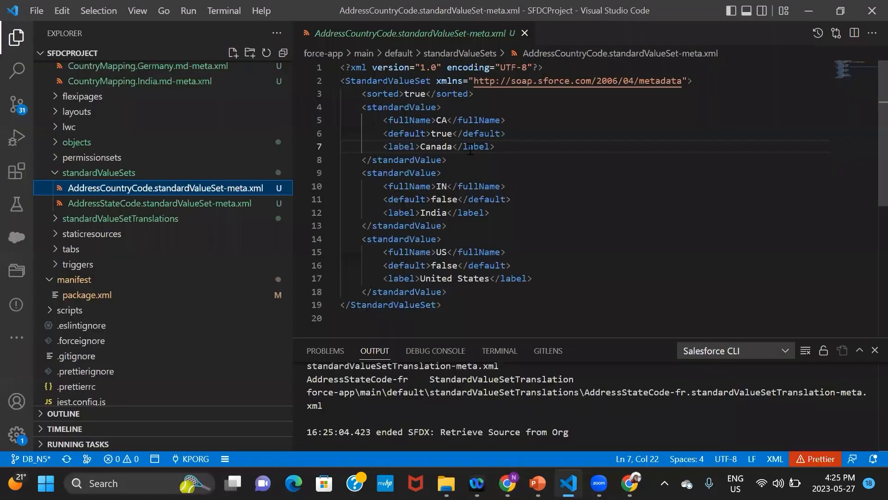
# Step: Change the fullName of the Canada entry in AddressCountryCode.standardValueSet-meta.xml to CAD
pyautogui.click(452, 152)
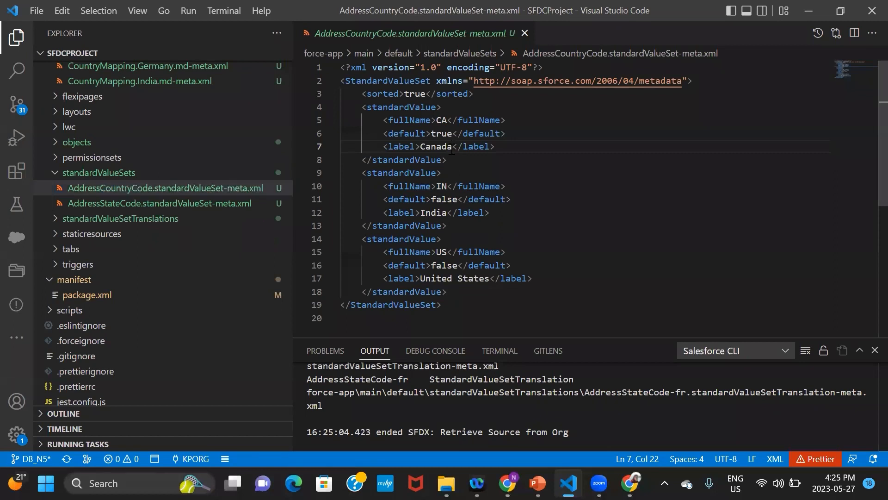
pyautogui.click(448, 119)
pyautogui.write('D')
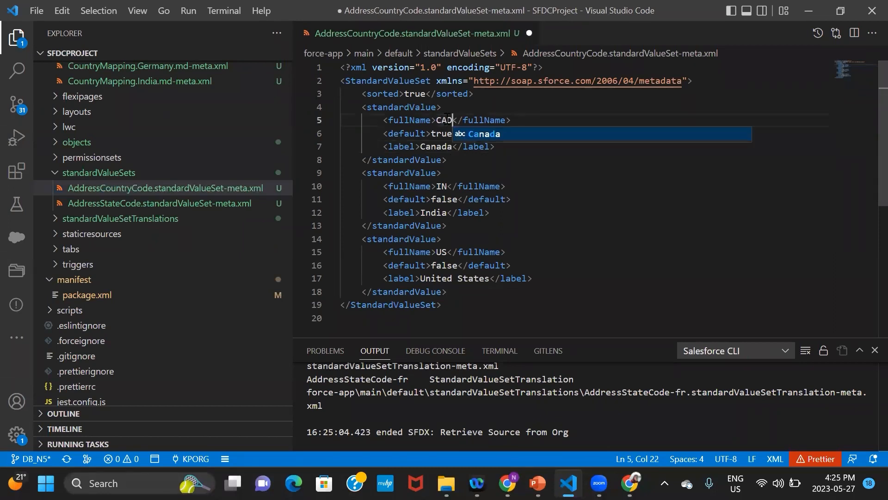
# Step: Change the fullName of the India entry to IND and of the United States entry to USA, and save the file
pyautogui.click(445, 187)
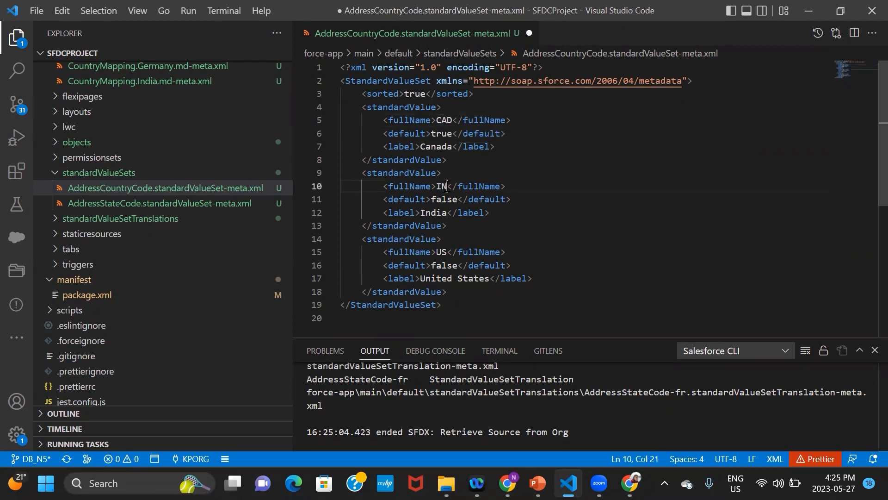
pyautogui.write('D')
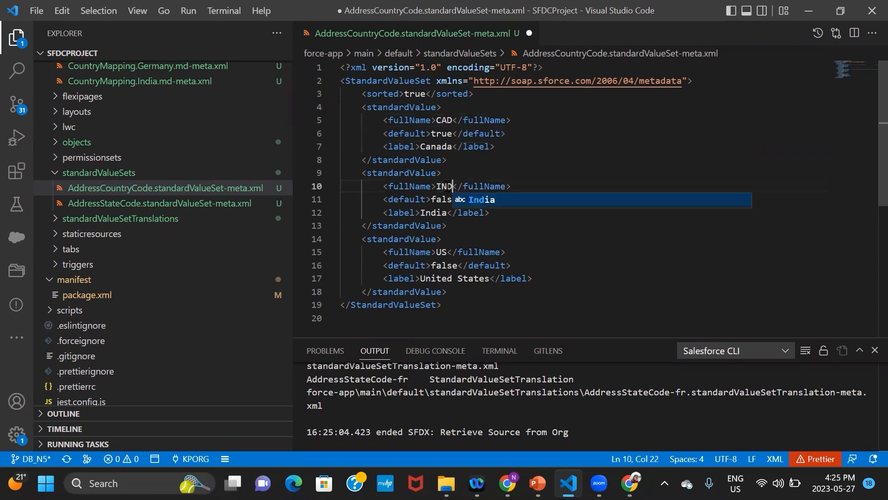
pyautogui.click(446, 253)
pyautogui.write('A')
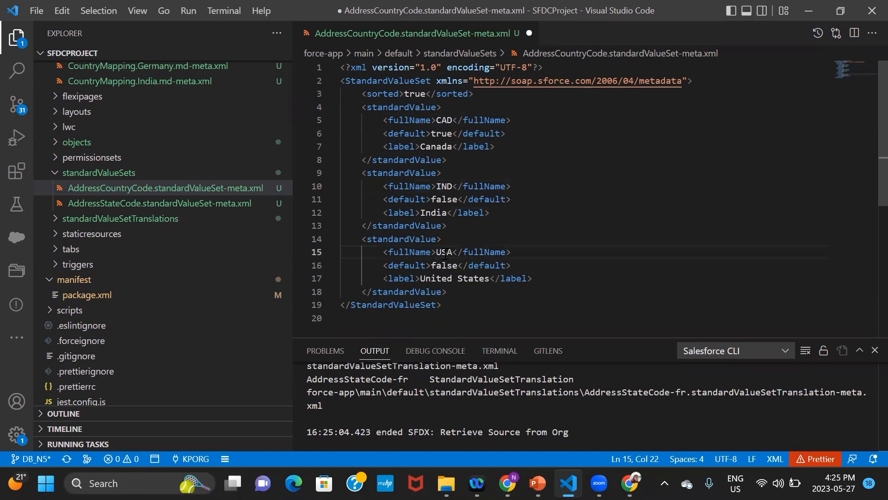
pyautogui.hotkey('ctrl', 's')
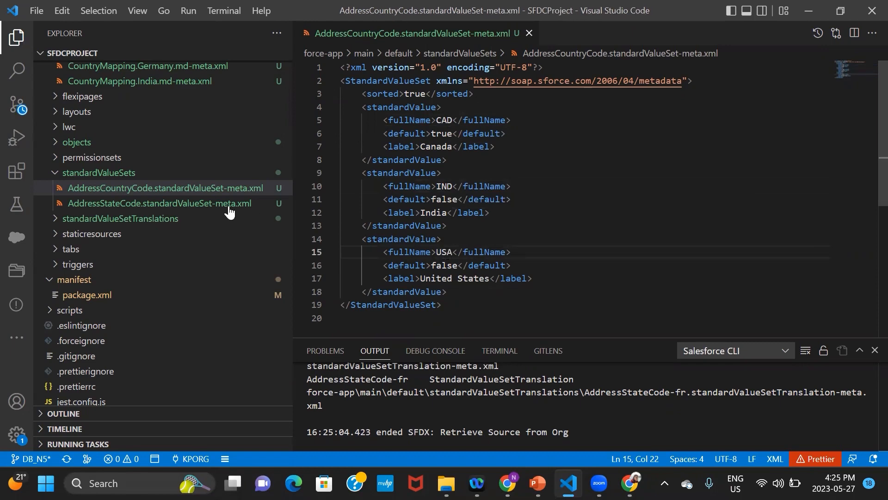
# Step: Try to deploy AddressCountryCode.standardValueSet-meta.xml with the modified country codes to the Salesforce org
pyautogui.click(204, 194)
pyautogui.rightClick(202, 190)
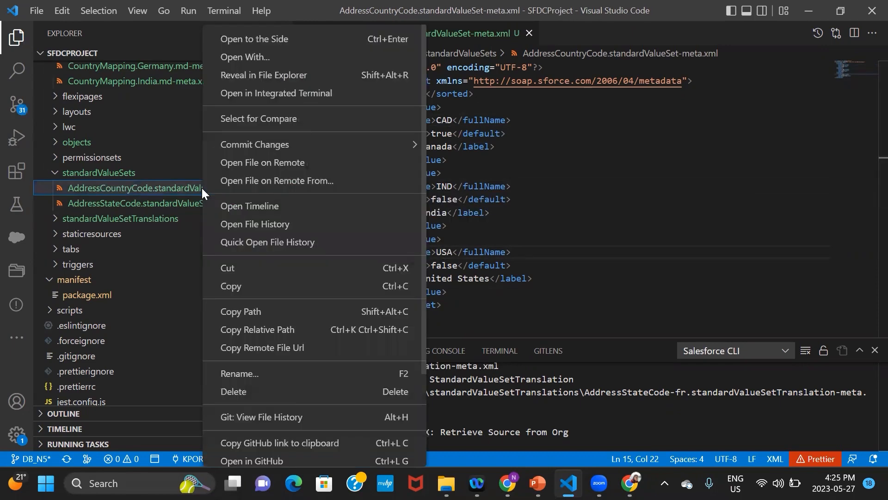
pyautogui.scroll(-3, 422, 443)
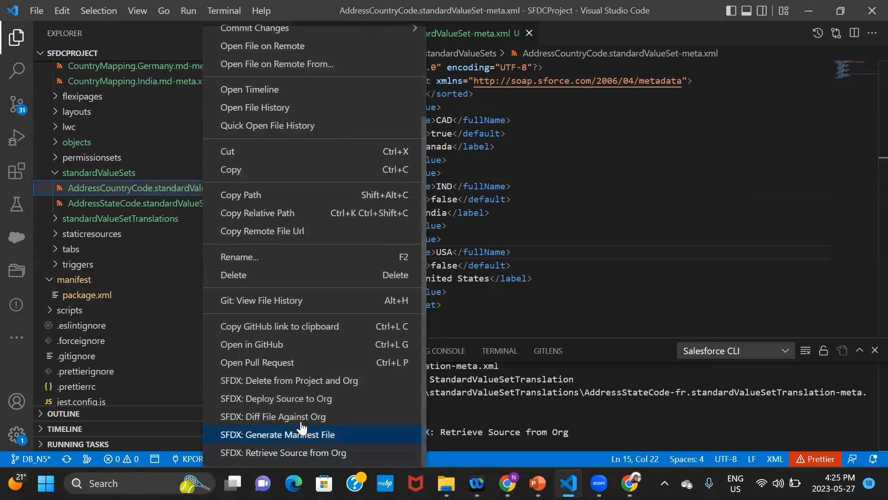
pyautogui.click(299, 397)
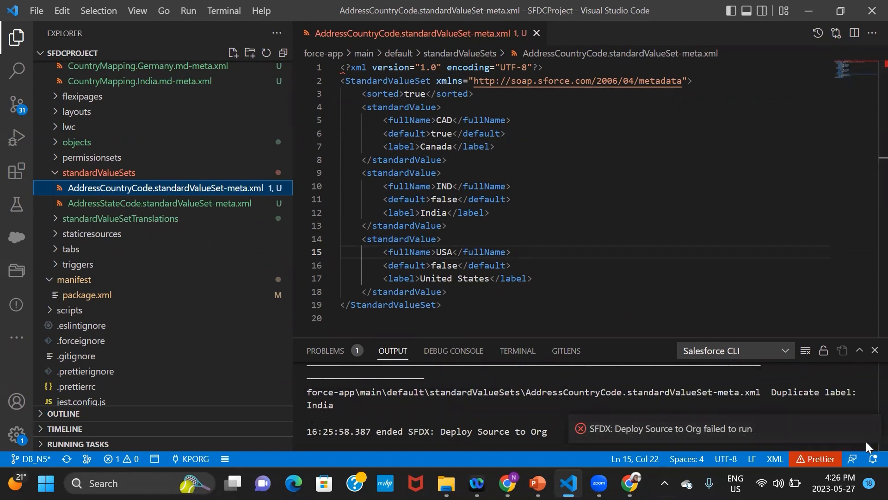
pyautogui.click(868, 428)
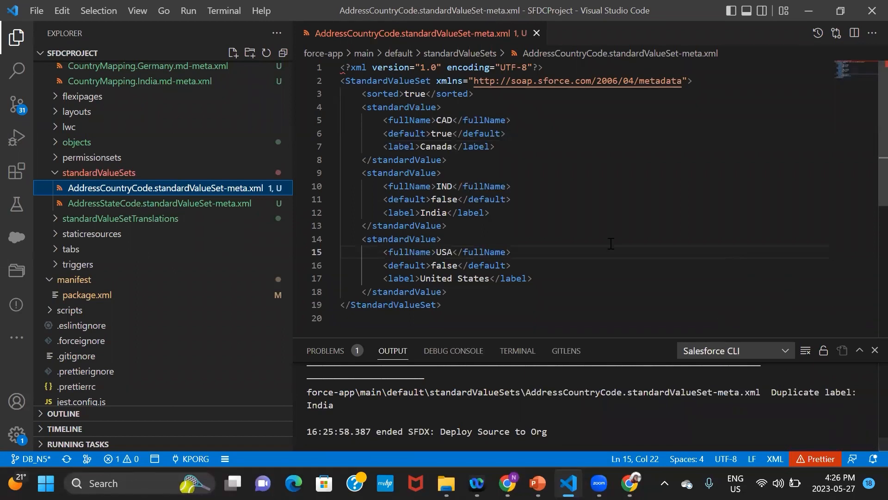
# Step: Restore the fullName values of the Canada, India and United States entries to CA, IN and US, and save the file
pyautogui.click(580, 224)
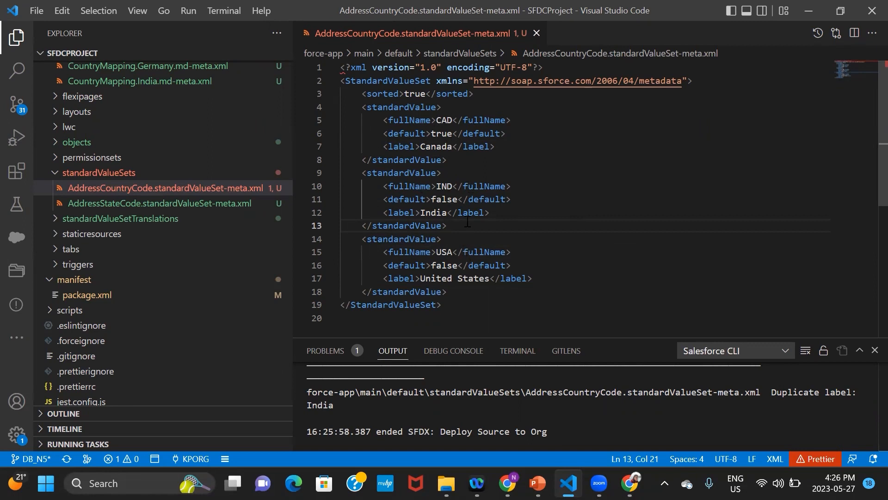
pyautogui.doubleClick(442, 147)
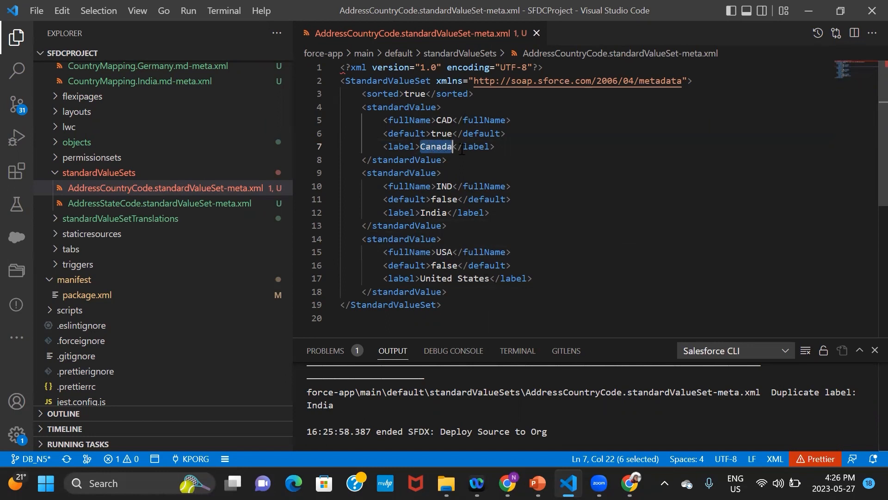
pyautogui.click(452, 119)
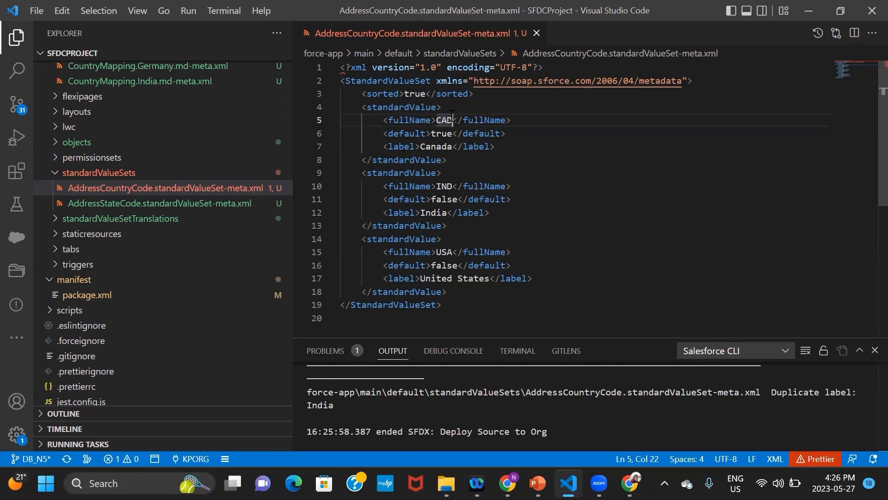
pyautogui.press('BackSpace')
pyautogui.click(452, 185)
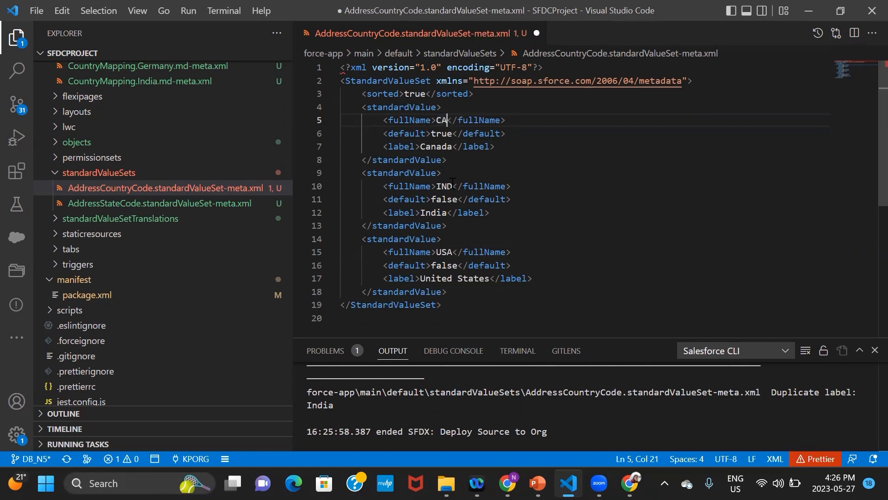
pyautogui.press('BackSpace')
pyautogui.click(451, 253)
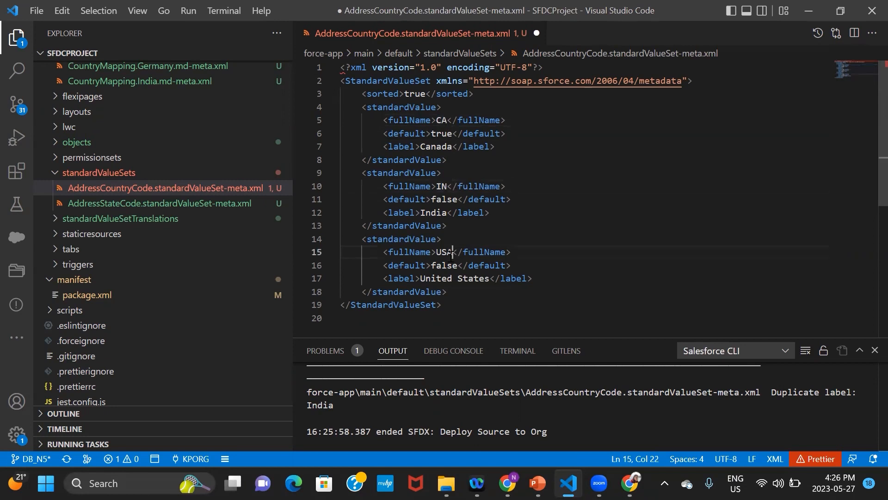
pyautogui.press('BackSpace')
pyautogui.hotkey('ctrl', 's')
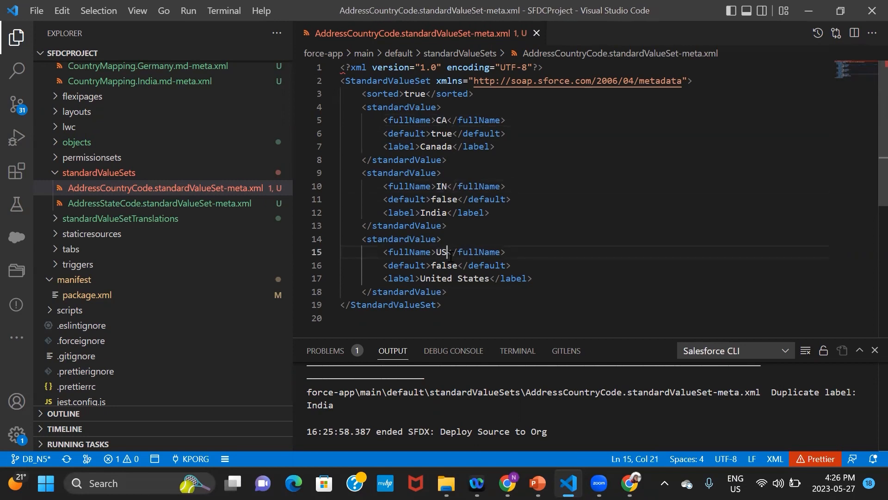
# Step: Change the label of the CA entry to Canada1 and save the file
pyautogui.click(453, 146)
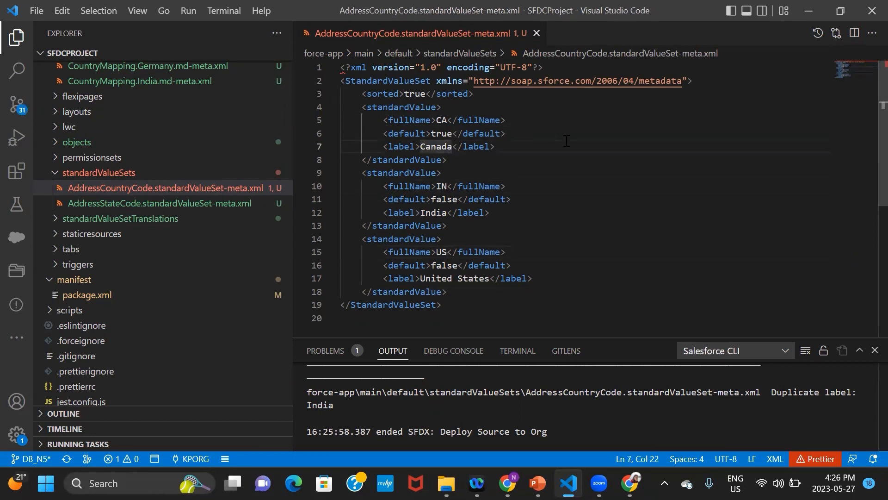
pyautogui.write('1')
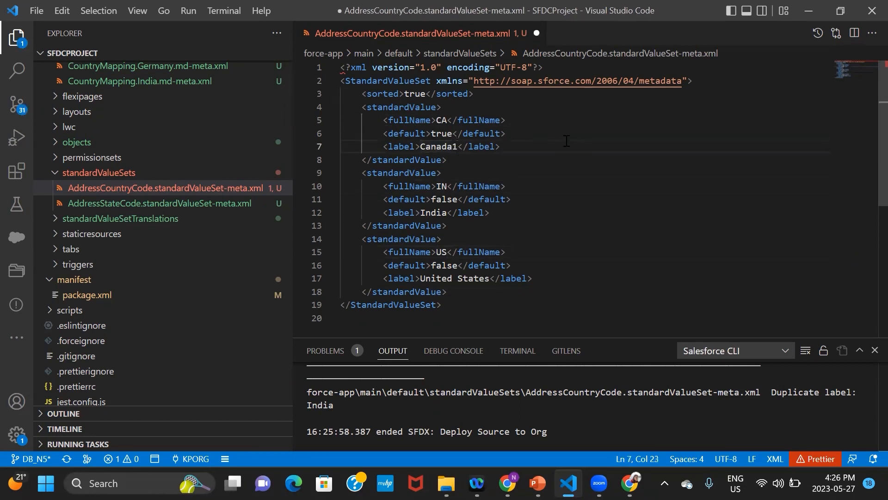
pyautogui.hotkey('ctrl', 's')
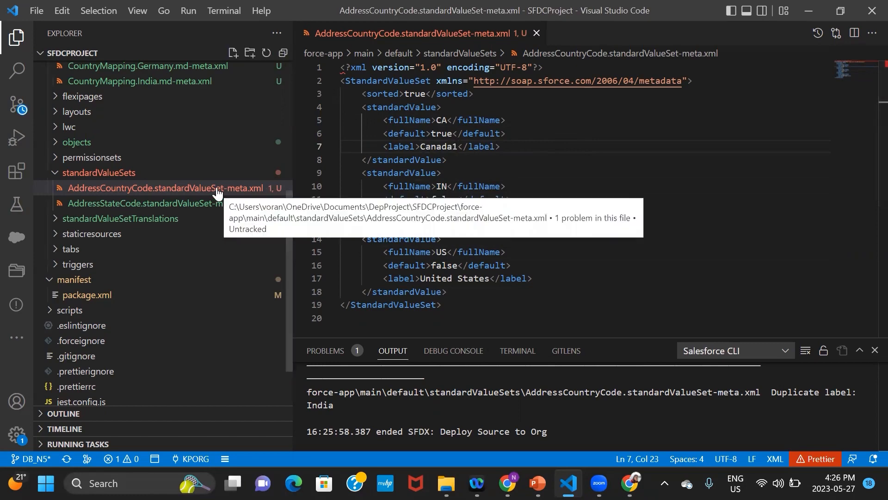
# Step: Deploy AddressCountryCode.standardValueSet-meta.xml with the edited Canada label to the Salesforce org
pyautogui.rightClick(217, 190)
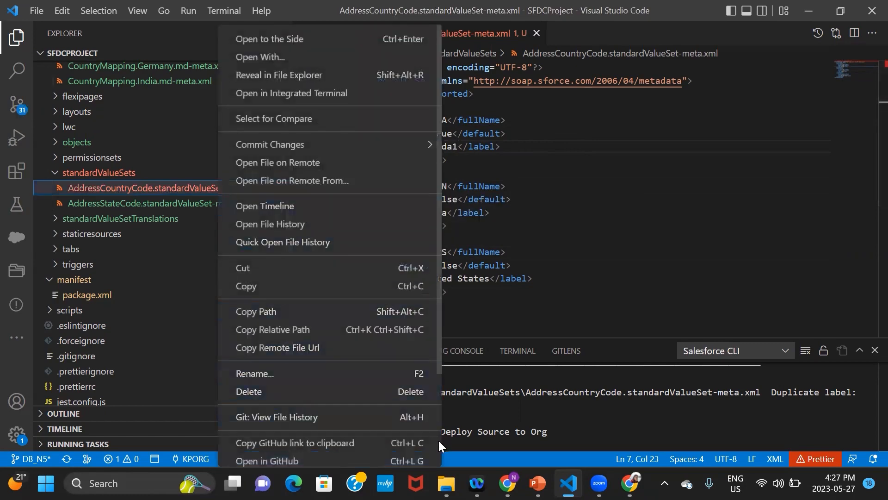
pyautogui.scroll(-3, 439, 446)
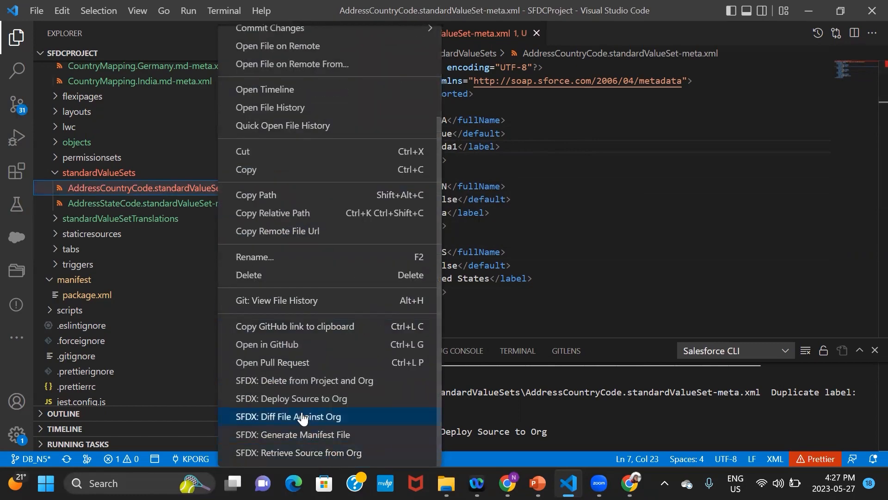
pyautogui.click(305, 397)
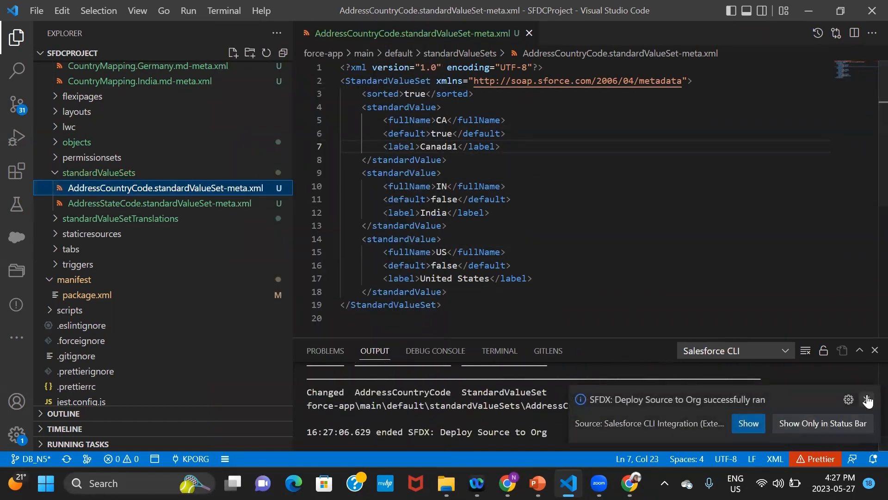
pyautogui.click(868, 399)
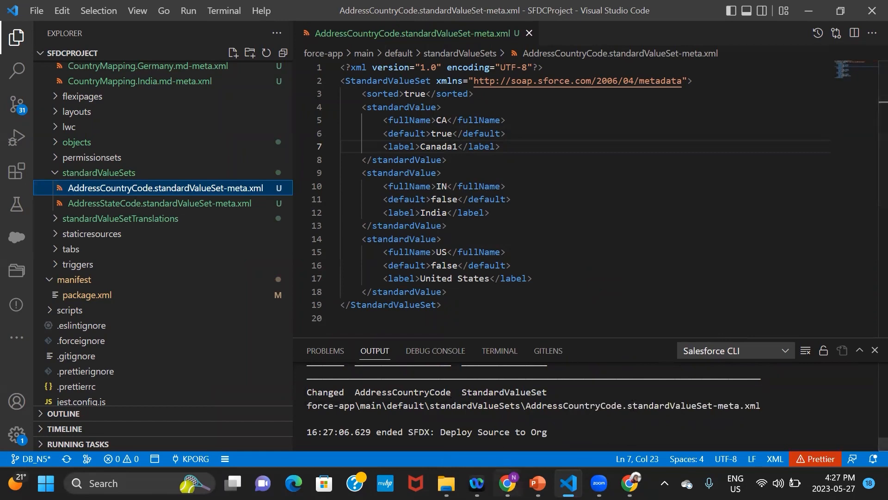
# Step: Switch to the Salesforce browser window, leave the Canada details without saving, and reload the Configure States, Countries, and Territories page
pyautogui.click(507, 483)
pyautogui.click(446, 280)
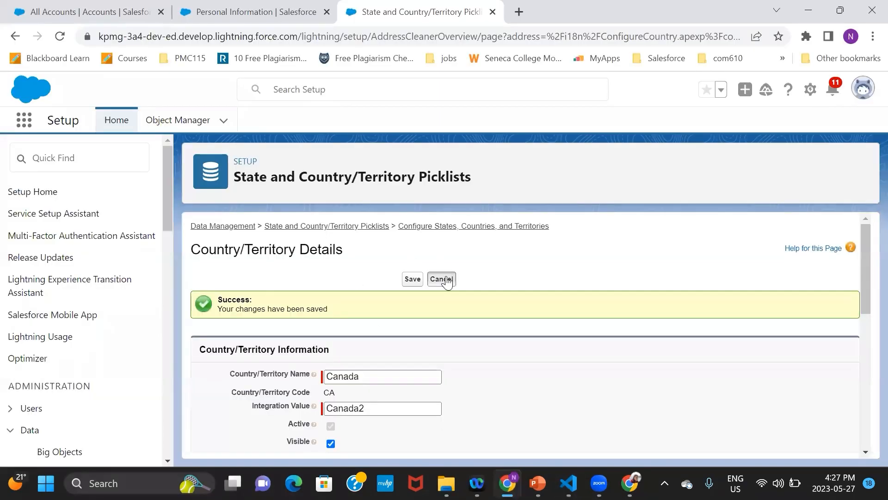
pyautogui.click(61, 37)
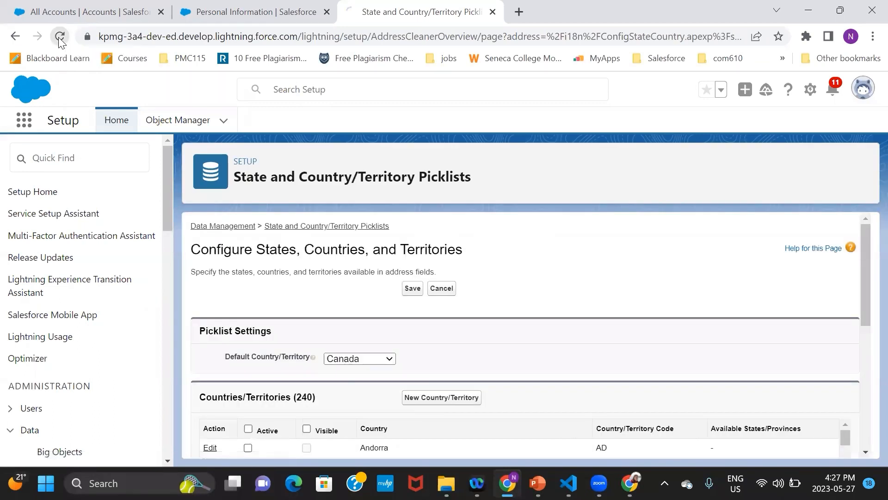
# Step: Empty the browser cache and hard reload the setup page using the developer tools, and close the tools
pyautogui.rightClick(651, 97)
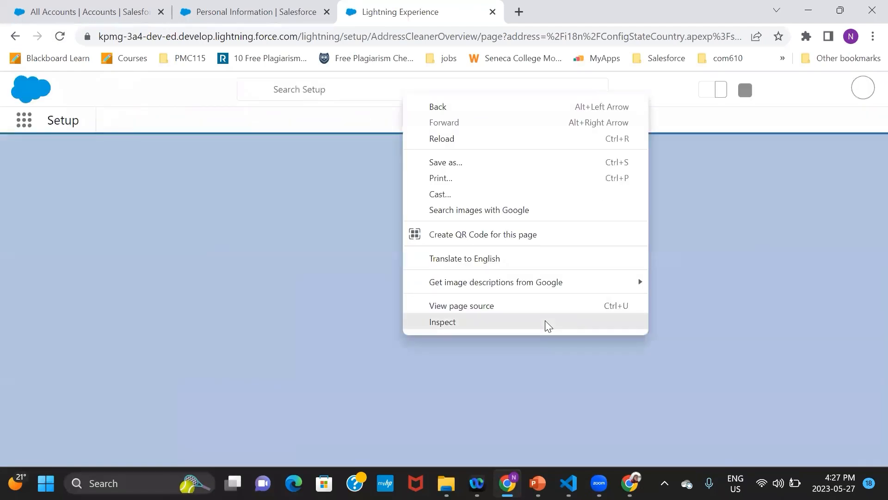
pyautogui.click(547, 323)
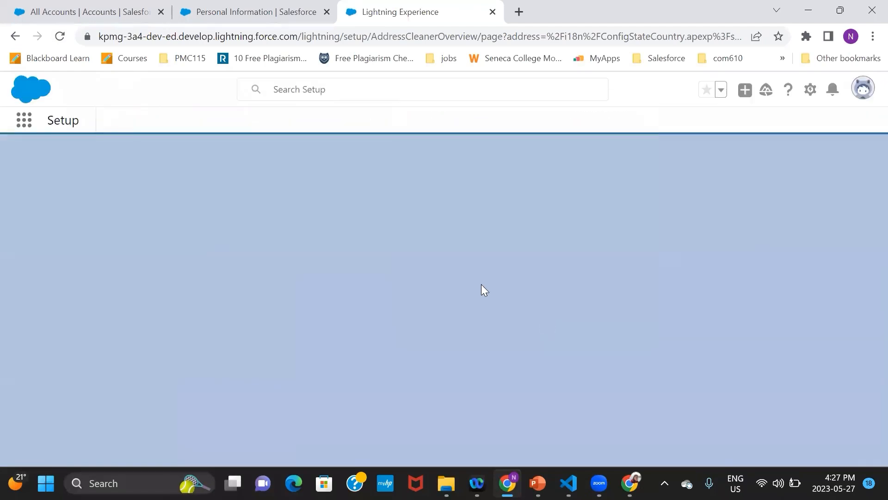
pyautogui.rightClick(58, 37)
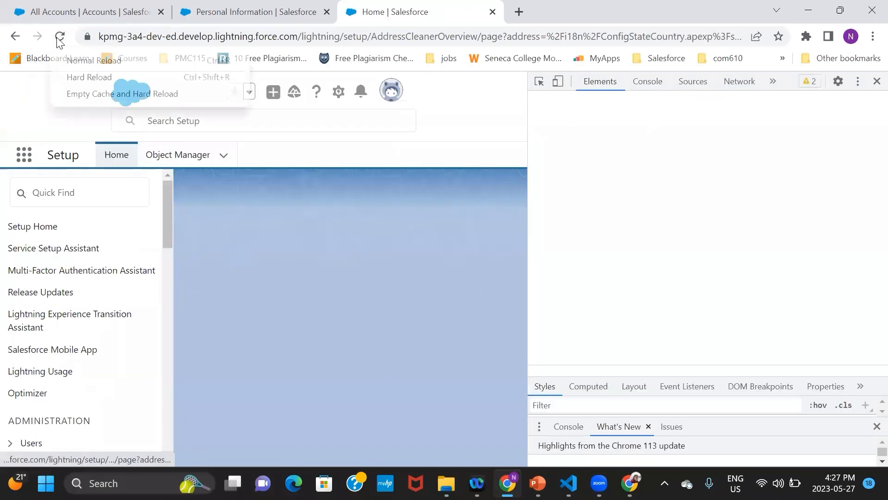
pyautogui.rightClick(57, 38)
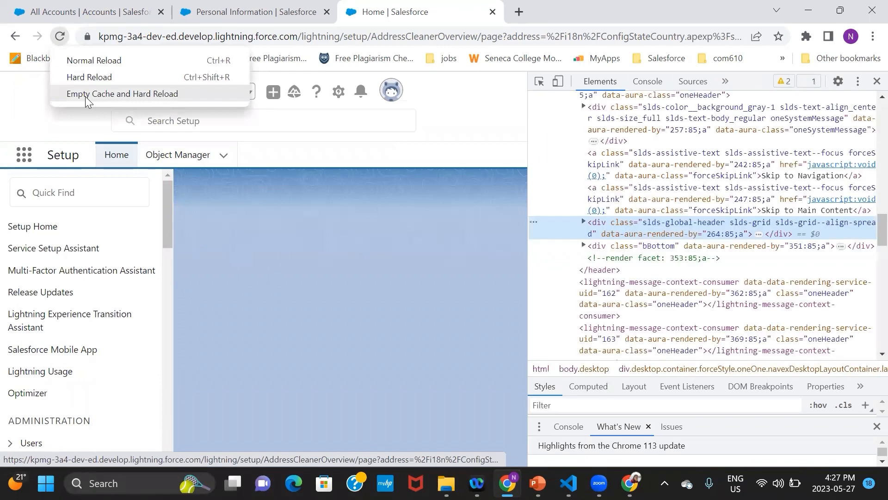
pyautogui.click(85, 96)
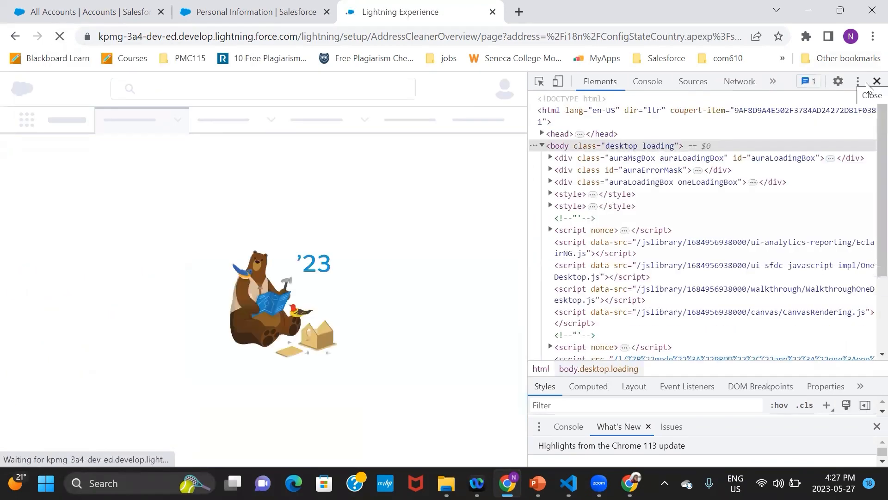
pyautogui.click(869, 83)
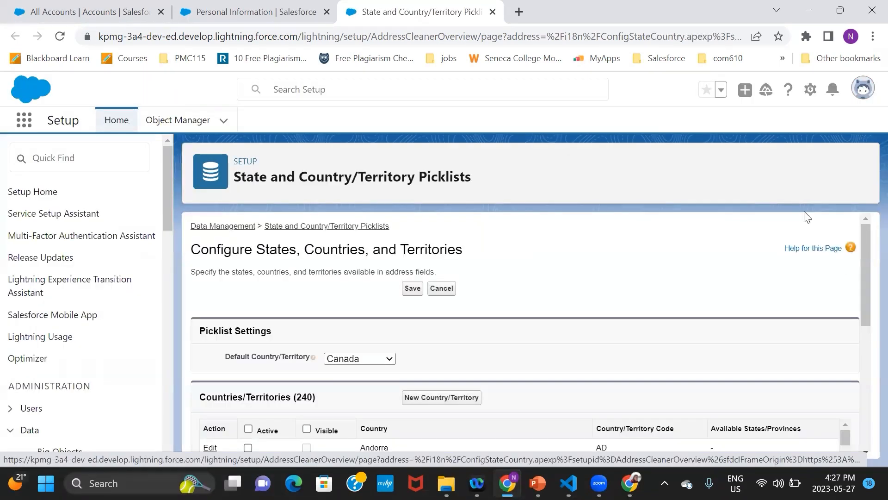
# Step: Open the Canada entry for editing, set its Integration Value to Canada, and save the country details
pyautogui.moveTo(866, 248); pyautogui.dragTo(849, 318)
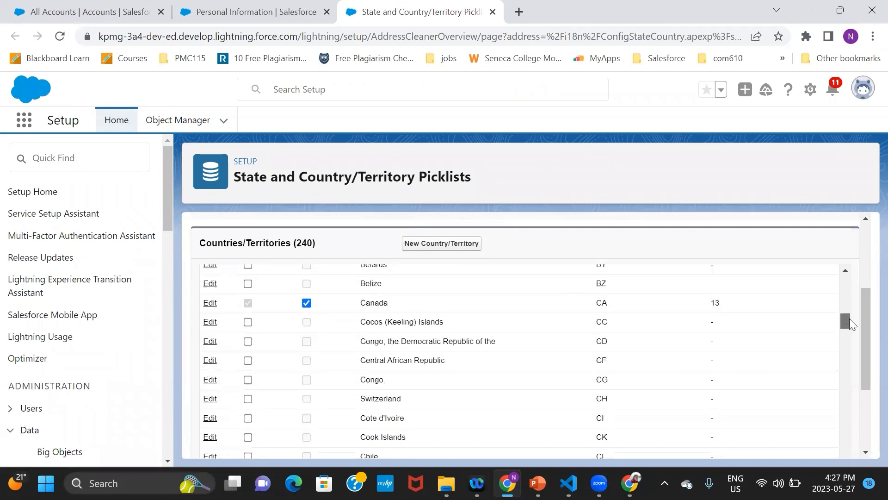
pyautogui.click(207, 304)
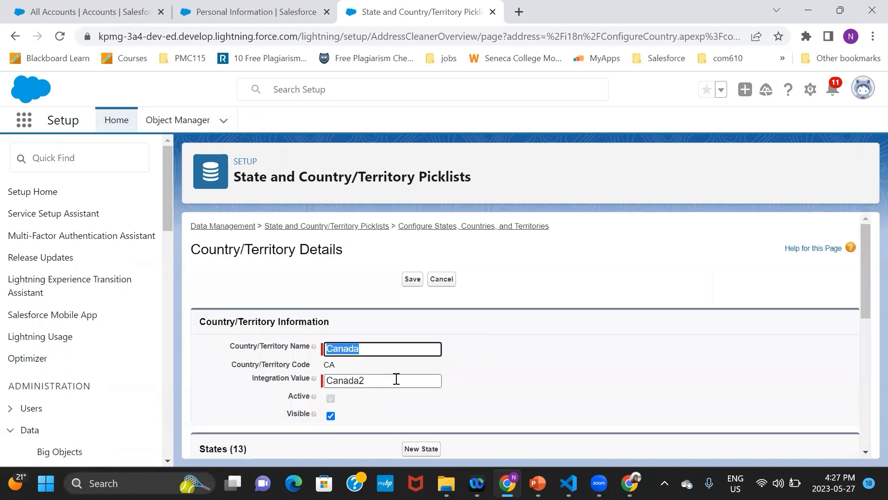
pyautogui.click(394, 379)
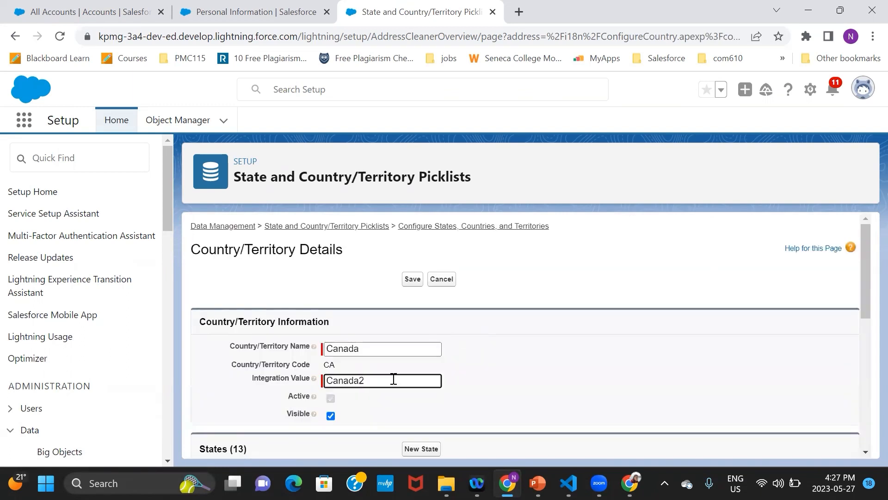
pyautogui.press('BackSpace')
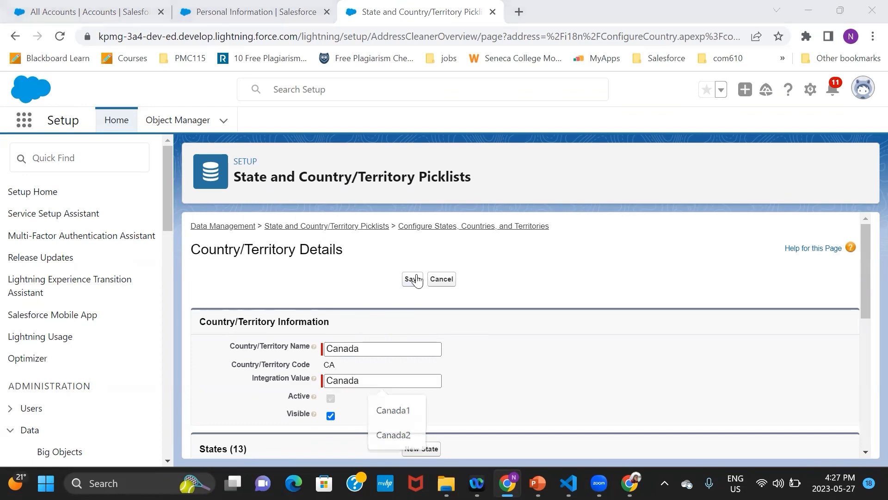
pyautogui.hotkey('alt', 'Tab')
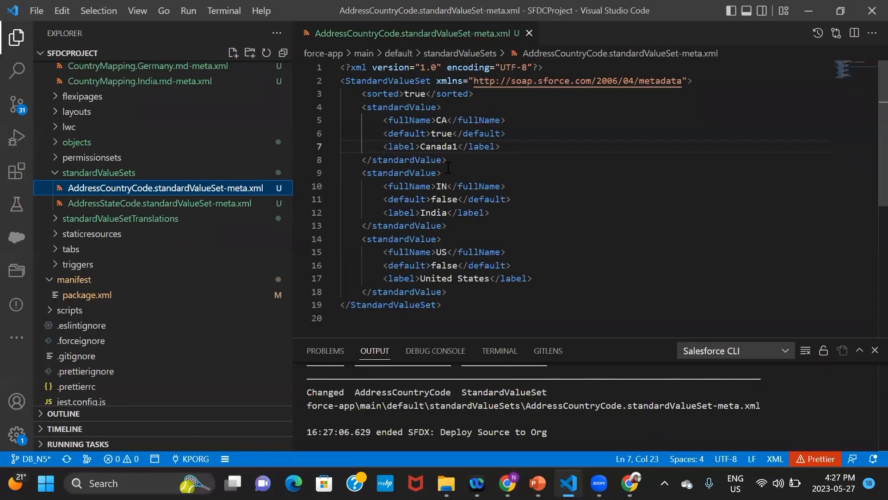
pyautogui.hotkey('alt', 'Tab')
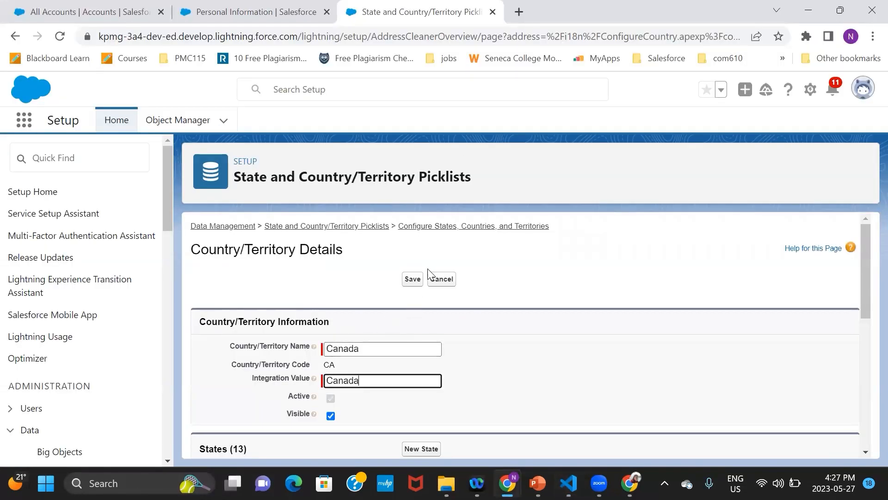
pyautogui.click(415, 281)
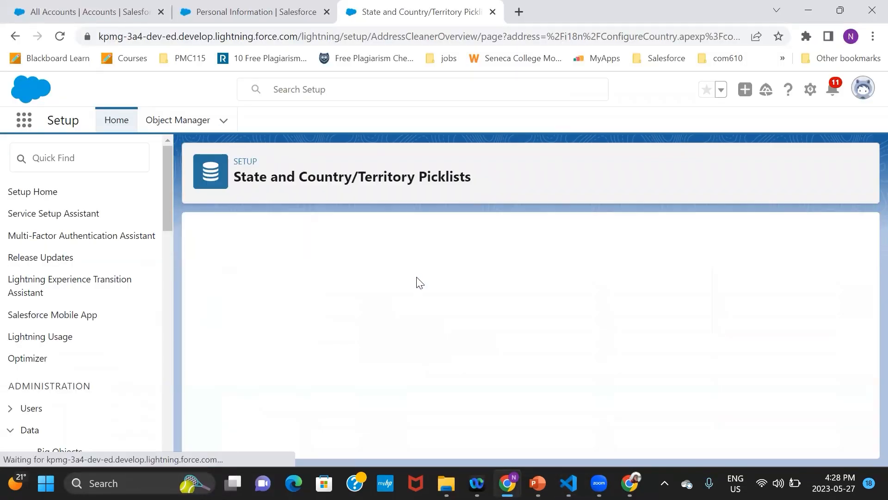
# Step: Switch to Visual Studio Code, change the label of the CA entry to Canada, and save the file
pyautogui.hotkey('alt', 'Tab')
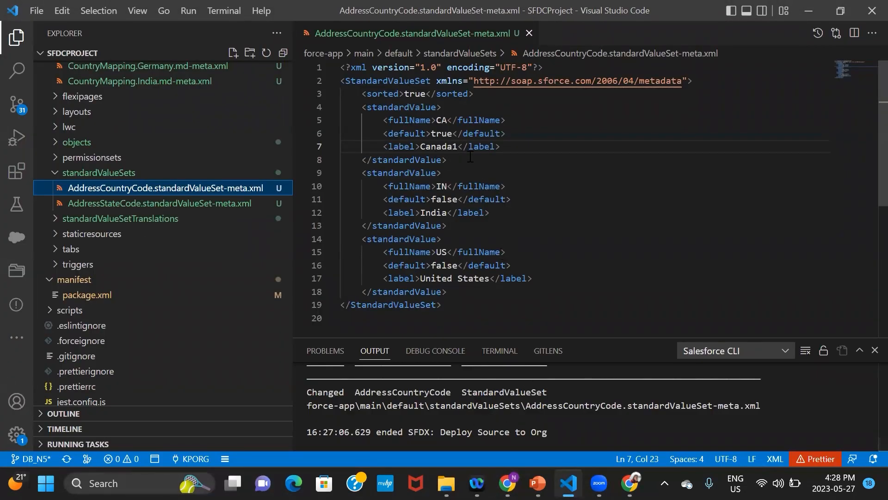
pyautogui.click(459, 146)
pyautogui.press('BackSpace')
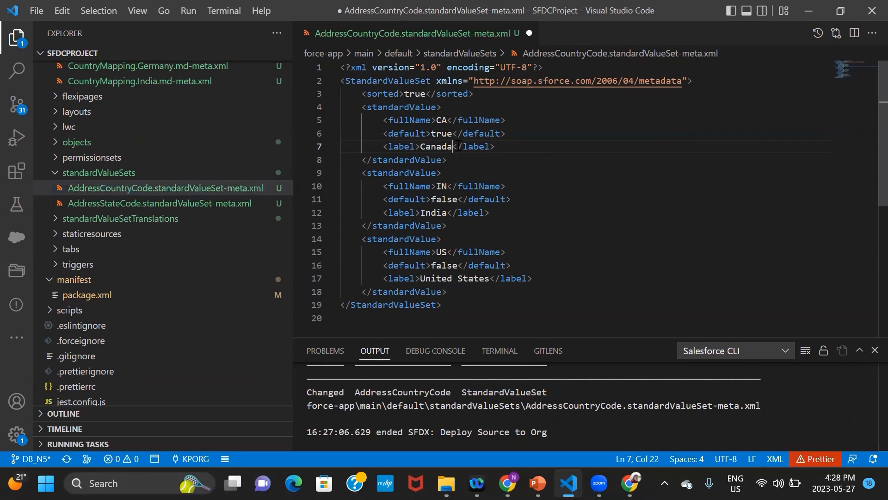
pyautogui.hotkey('ctrl', 's')
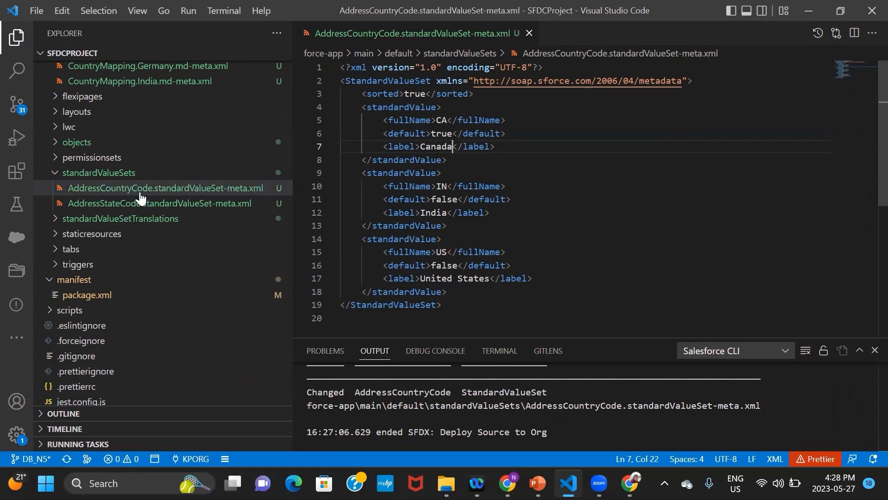
# Step: Deploy AddressCountryCode.standardValueSet-meta.xml with the CA label Canada to the Salesforce org
pyautogui.rightClick(125, 188)
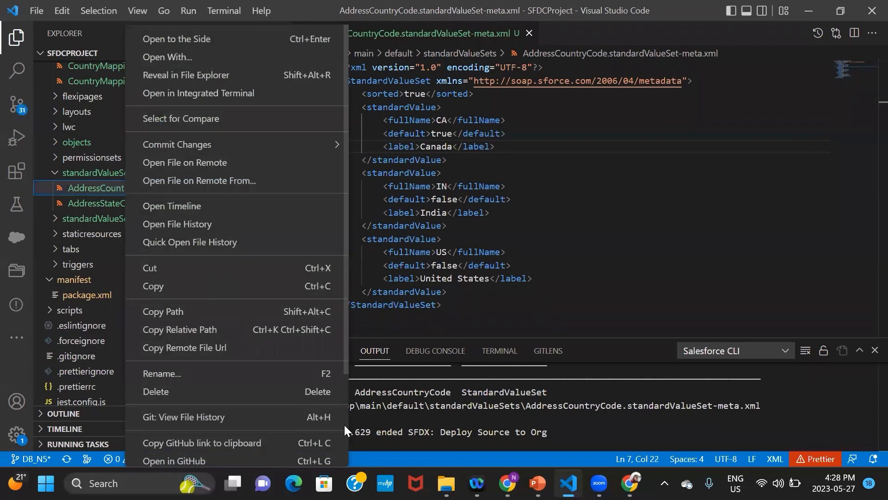
pyautogui.scroll(-3, 346, 426)
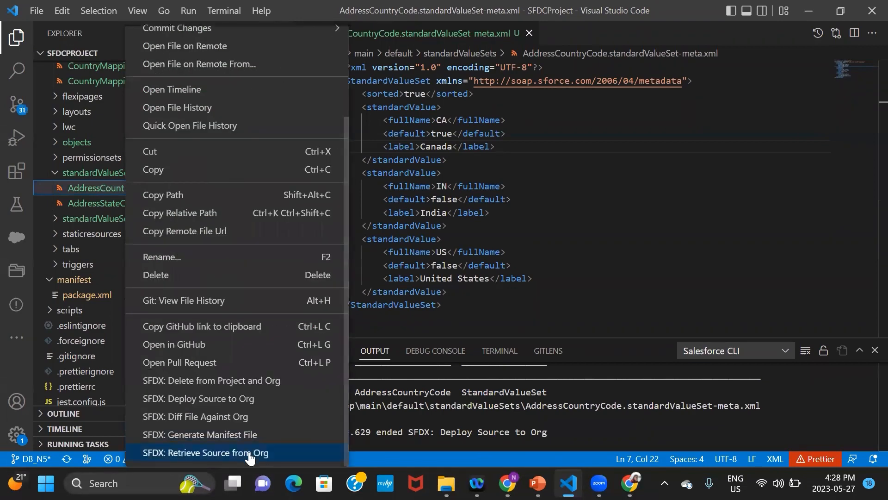
pyautogui.click(222, 402)
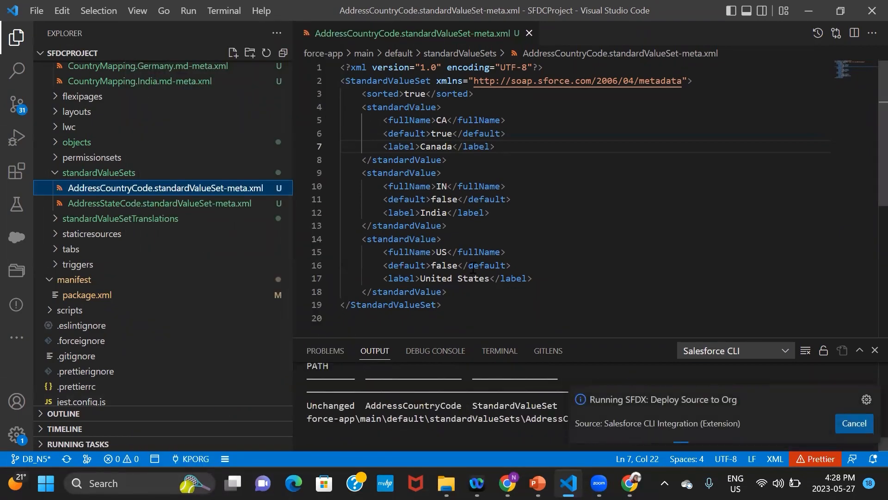
# Step: Switch to the Salesforce browser window, leave the Canada details, and reload the Configure States, Countries, and Territories page
pyautogui.hotkey('alt', 'Tab')
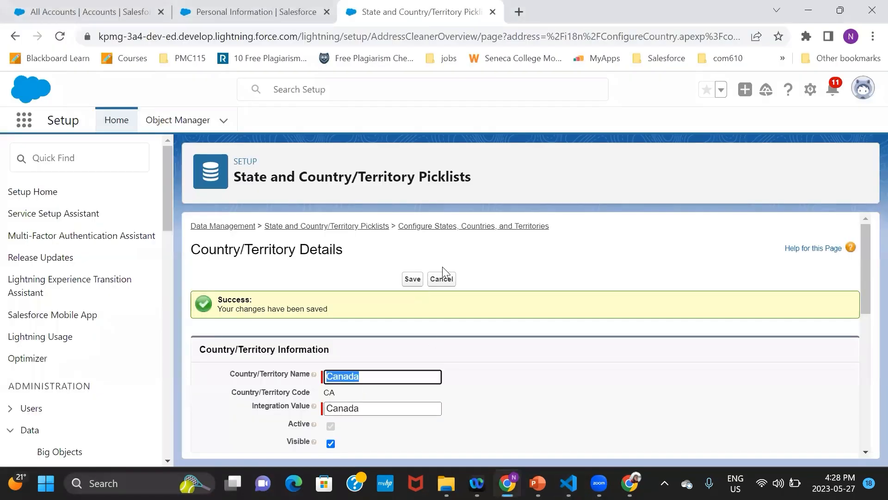
pyautogui.click(441, 279)
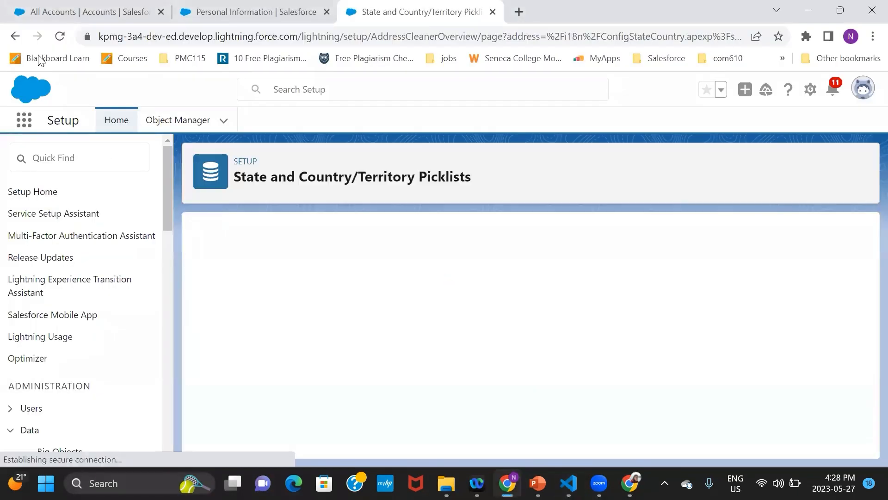
pyautogui.click(63, 37)
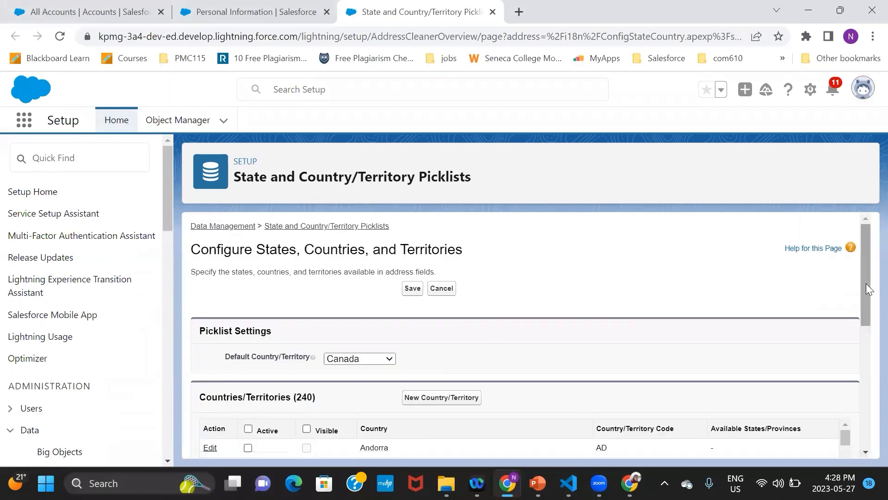
# Step: Open the Canada entry for editing, change its Country/Territory Name to Canada9, and save it
pyautogui.scroll(-5, 868, 289)
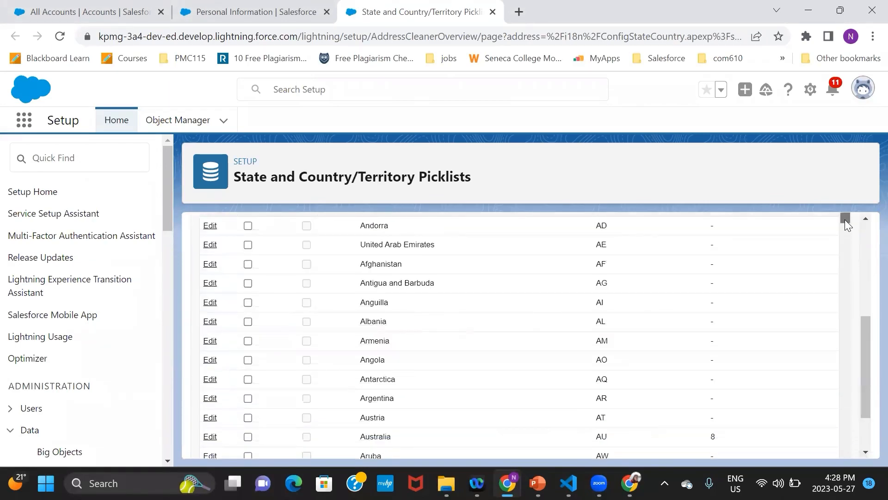
pyautogui.moveTo(845, 219); pyautogui.dragTo(858, 255)
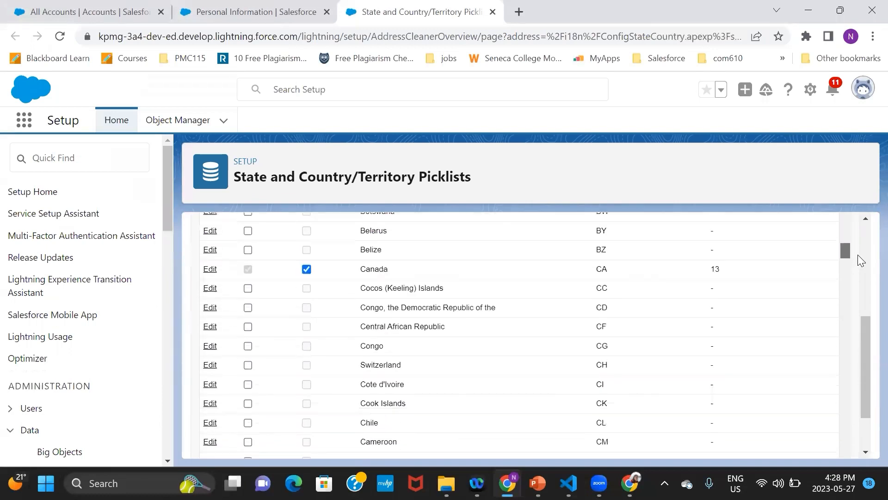
pyautogui.click(210, 270)
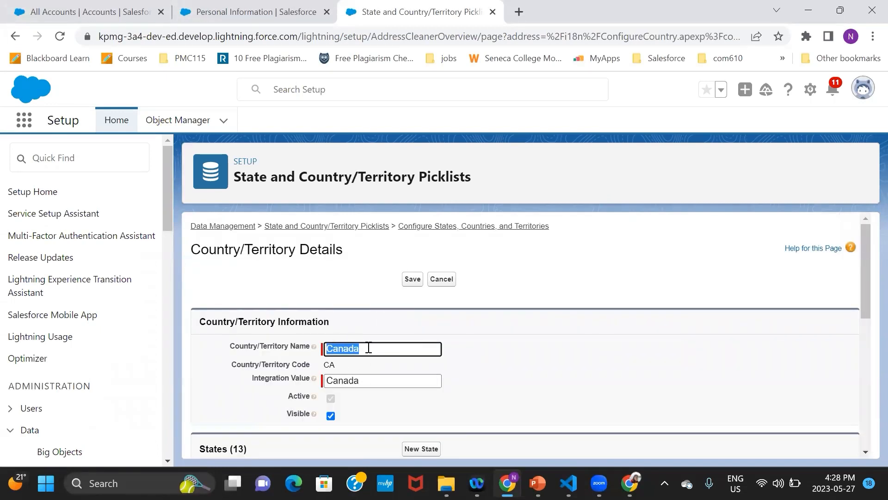
pyautogui.click(369, 348)
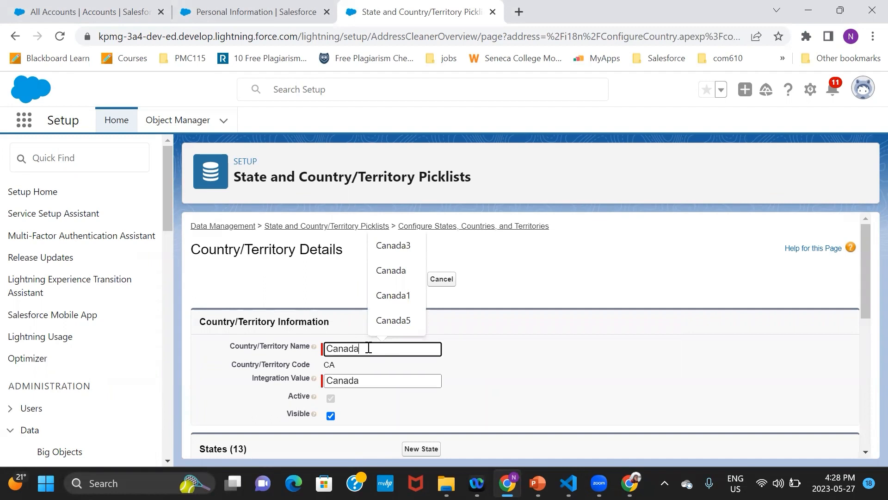
pyautogui.write('9')
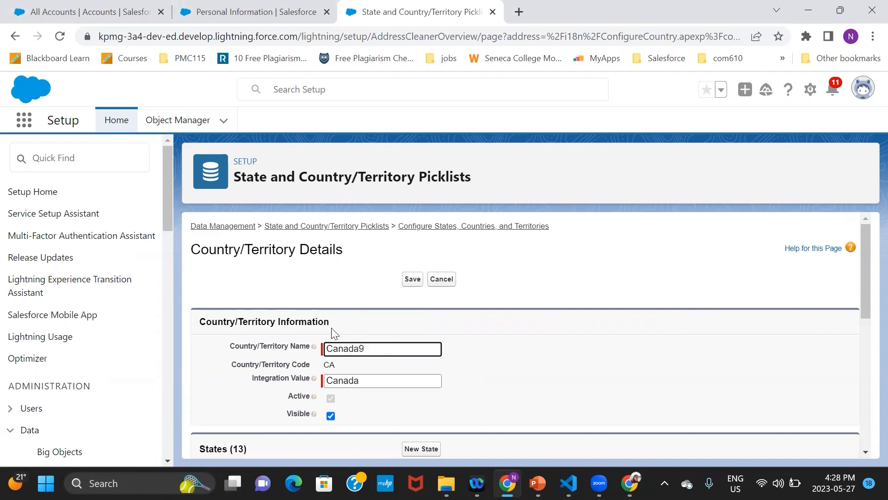
pyautogui.click(411, 284)
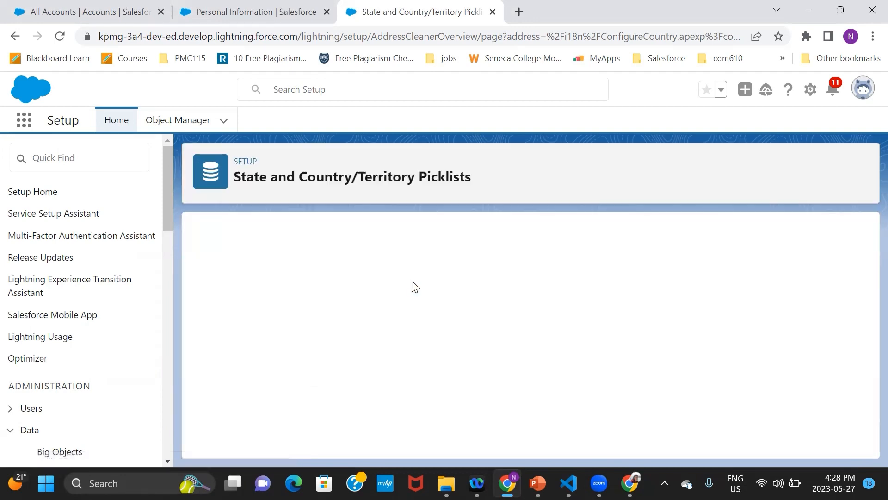
# Step: Switch to Visual Studio Code and retrieve AddressCountryCode.standardValueSet-meta.xml from the Salesforce org
pyautogui.hotkey('alt', 'Tab')
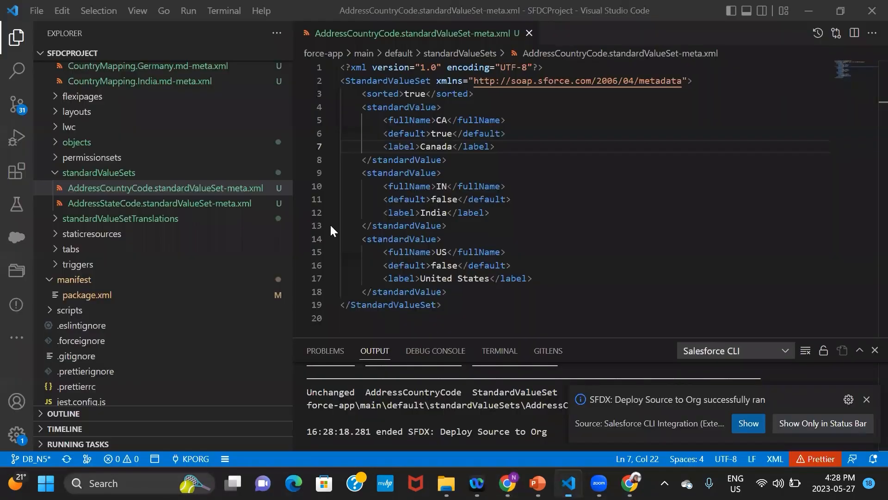
pyautogui.rightClick(151, 190)
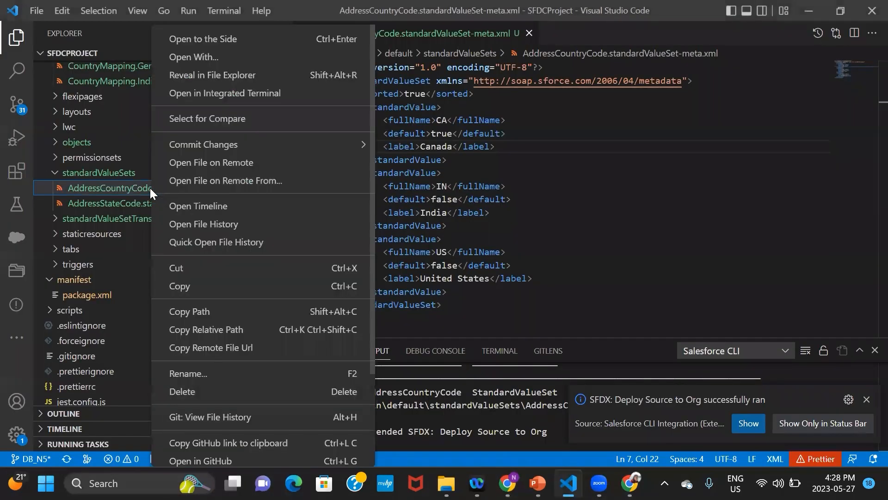
pyautogui.scroll(-3, 372, 444)
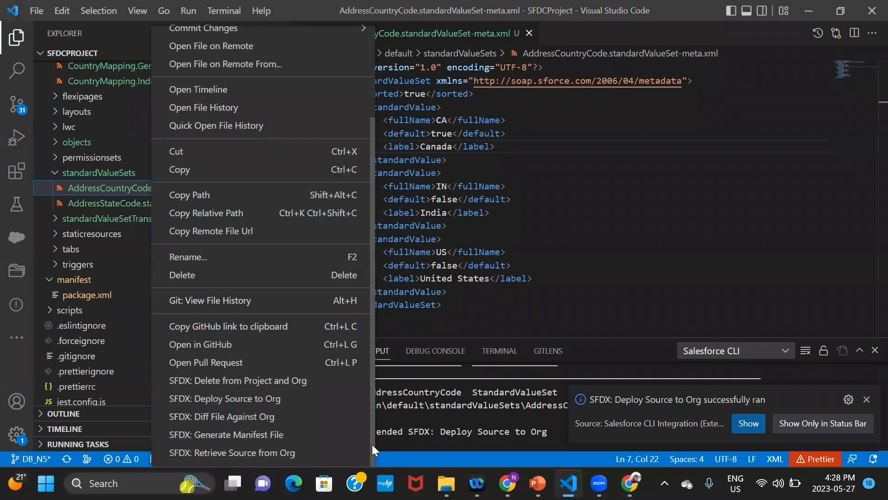
pyautogui.click(257, 453)
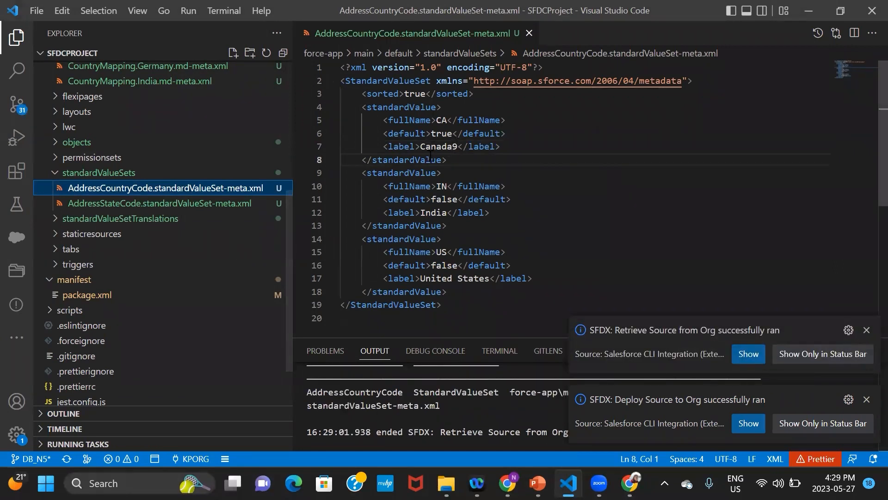
# Step: Change the label of the CA entry to Canada10 and save the file
pyautogui.click(458, 146)
pyautogui.press('BackSpace')
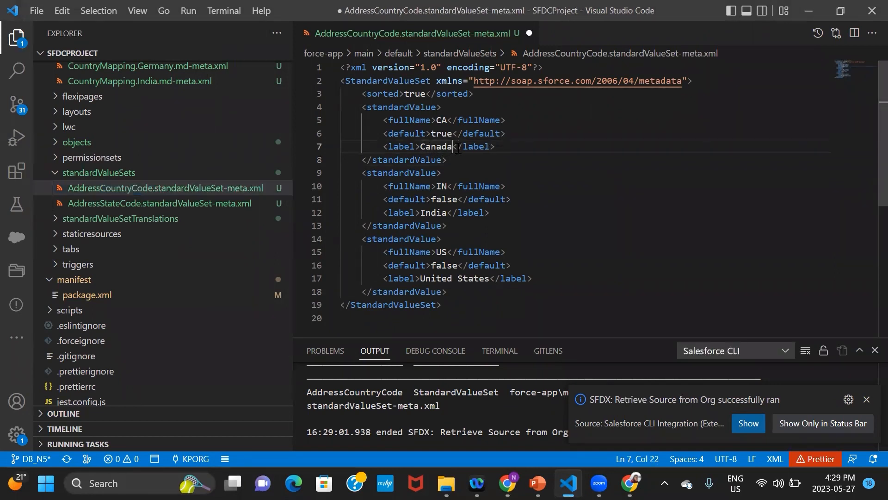
pyautogui.write('12')
pyautogui.hotkey('ctrl', 's')
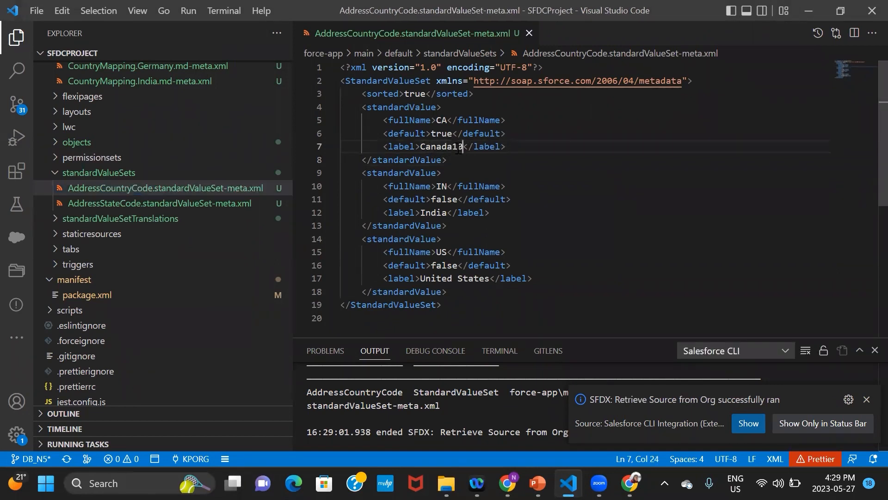
# Step: Deploy AddressCountryCode.standardValueSet-meta.xml with the CA label Canada10 to the Salesforce org
pyautogui.rightClick(151, 189)
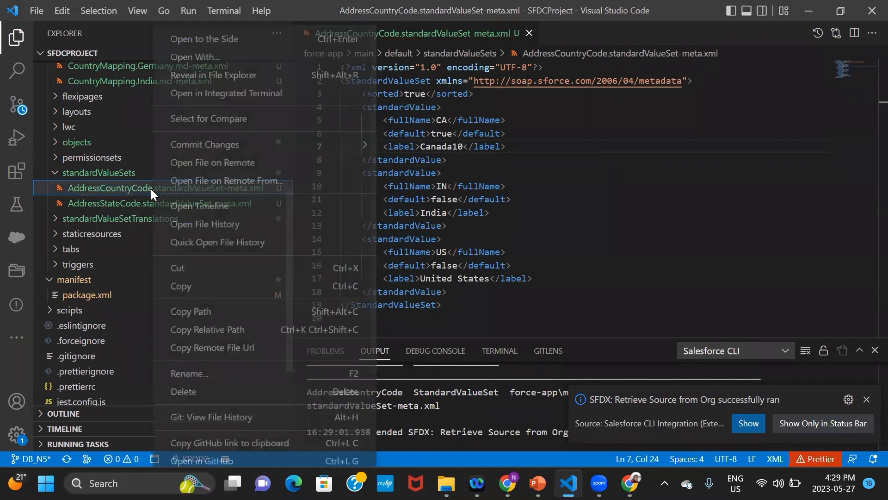
pyautogui.scroll(-3, 374, 444)
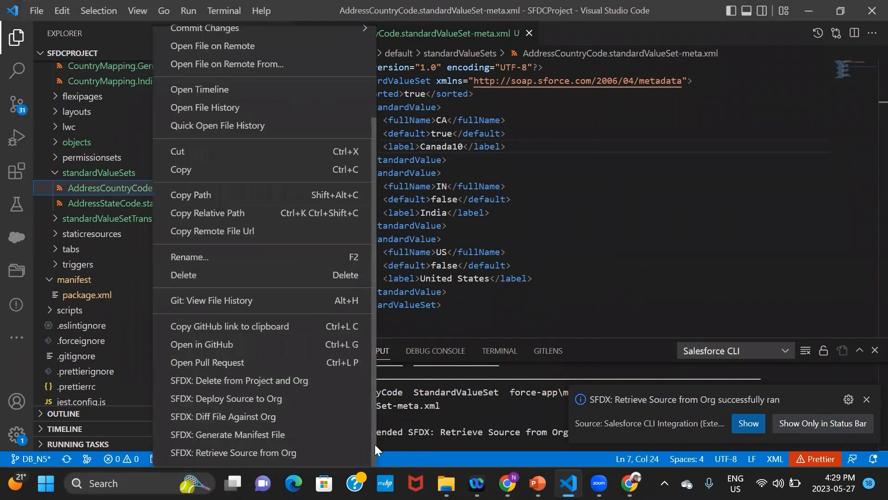
pyautogui.click(245, 399)
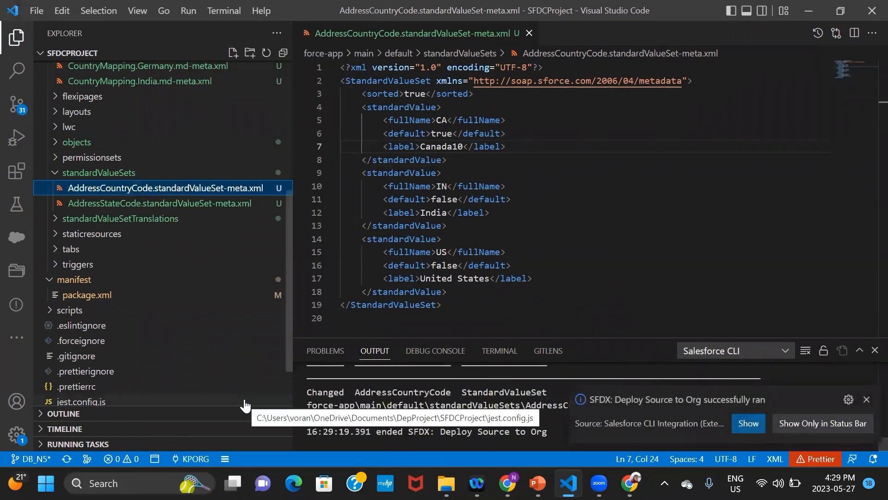
# Step: Switch to the Salesforce browser window and compare the Canada country details with the label in the deployed file
pyautogui.moveTo(508, 483)
pyautogui.click(508, 417)
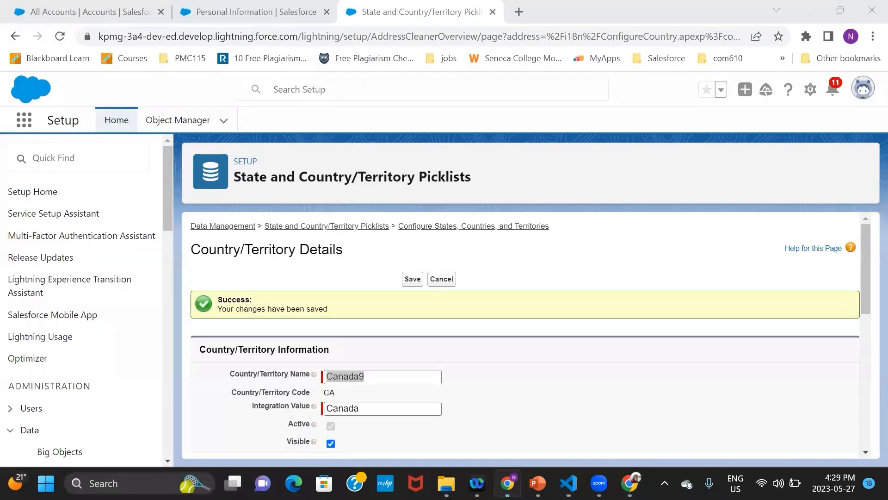
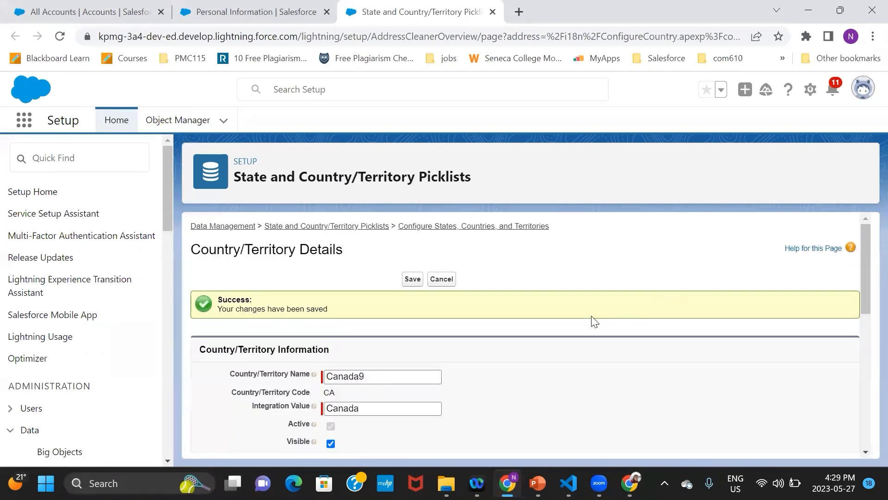
pyautogui.hotkey('alt', 'Tab')
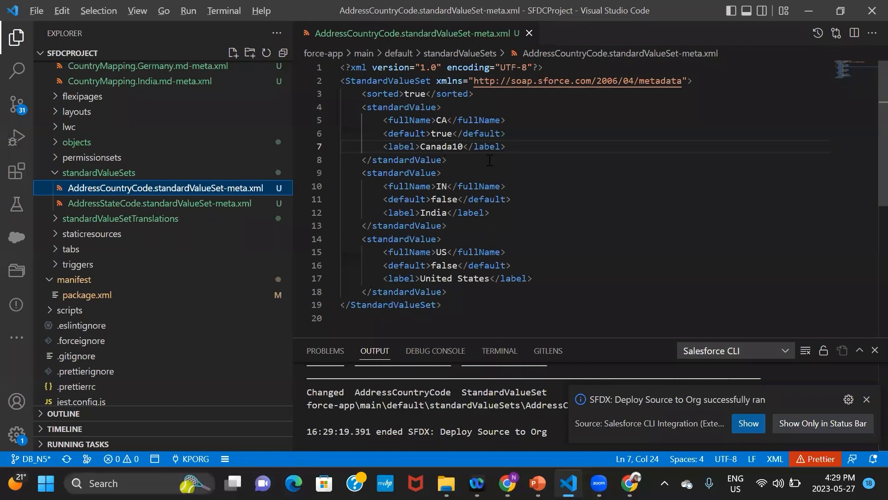
pyautogui.hotkey('alt', 'Tab')
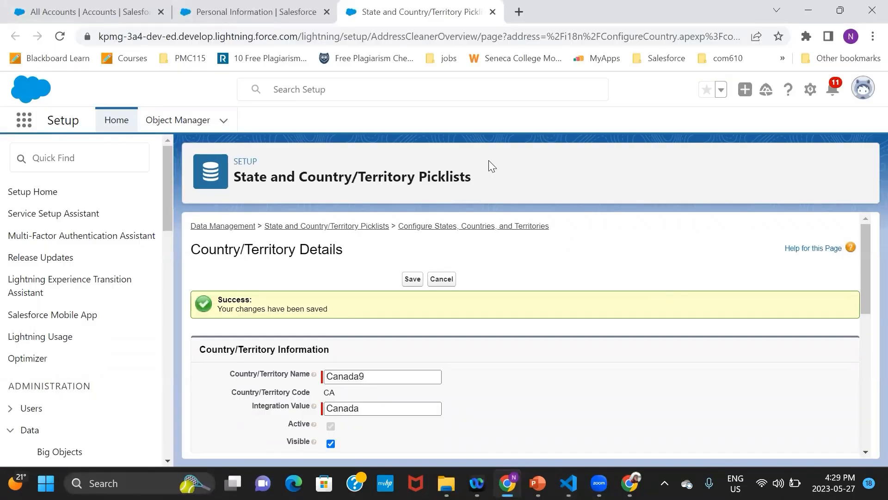
# Step: Switch to Visual Studio Code and change the label of the CA entry in AddressCountryCode.standardValueSet-meta.xml to Canada, saving the file
pyautogui.hotkey('alt', 'Tab')
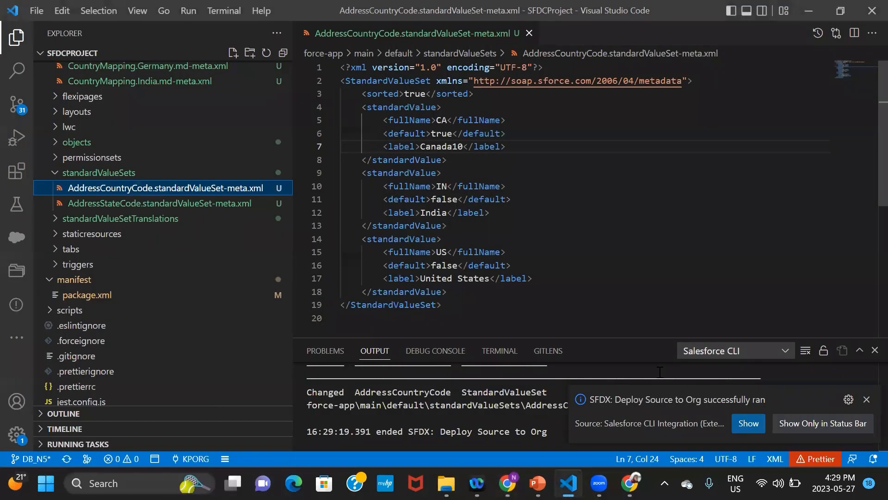
pyautogui.click(867, 399)
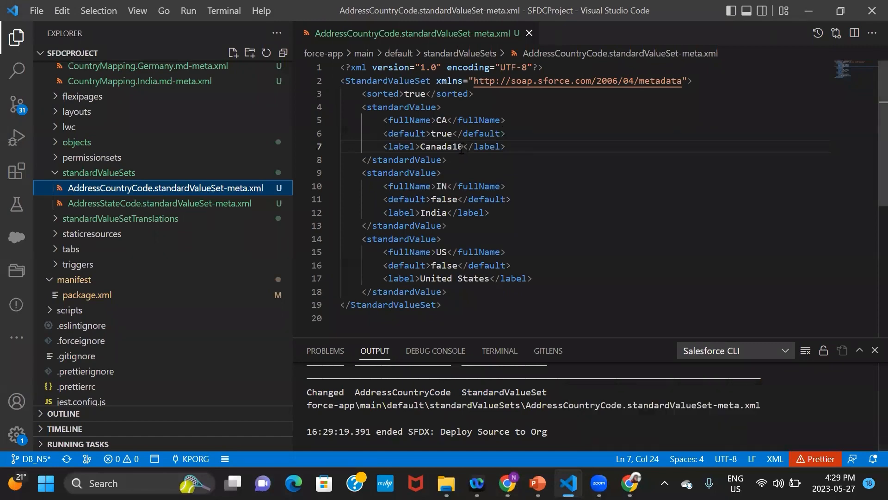
pyautogui.click(463, 152)
pyautogui.press('BackSpace')
pyautogui.press('BackSpace')
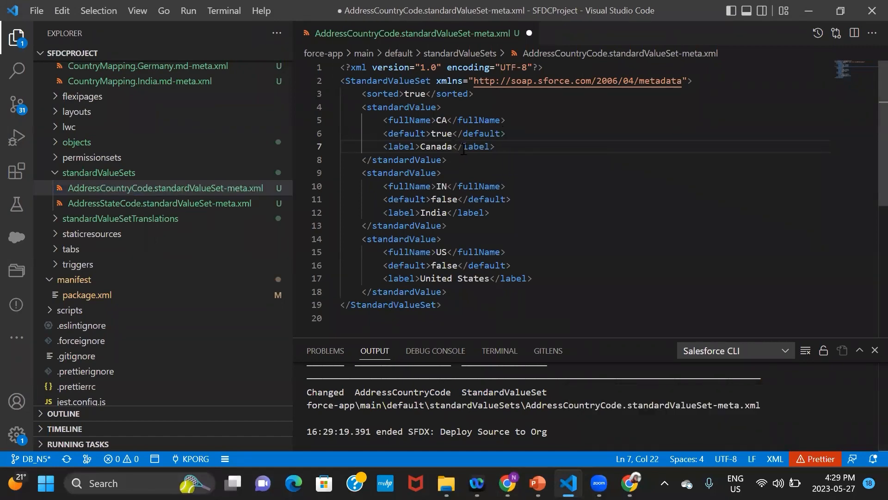
# Step: Switch to the Salesforce browser window, leave the Canada details and open Andorra's details to examine its country name and integration value
pyautogui.hotkey('alt', 'Tab')
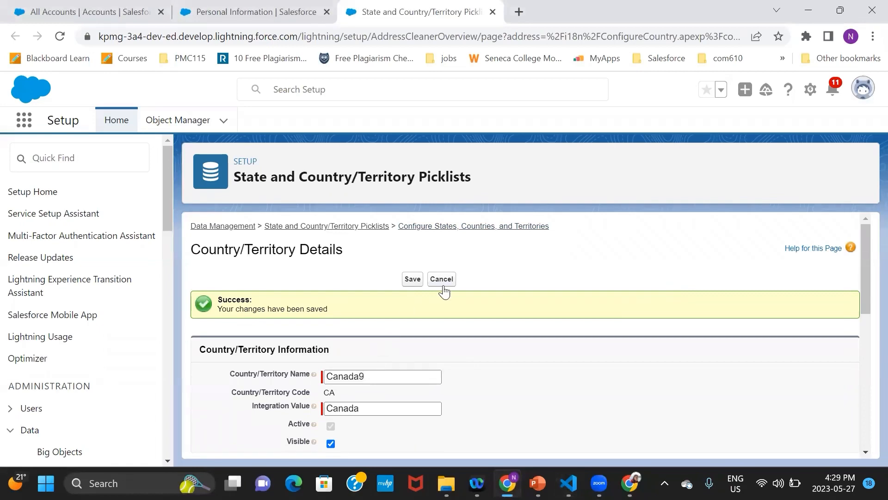
pyautogui.click(442, 280)
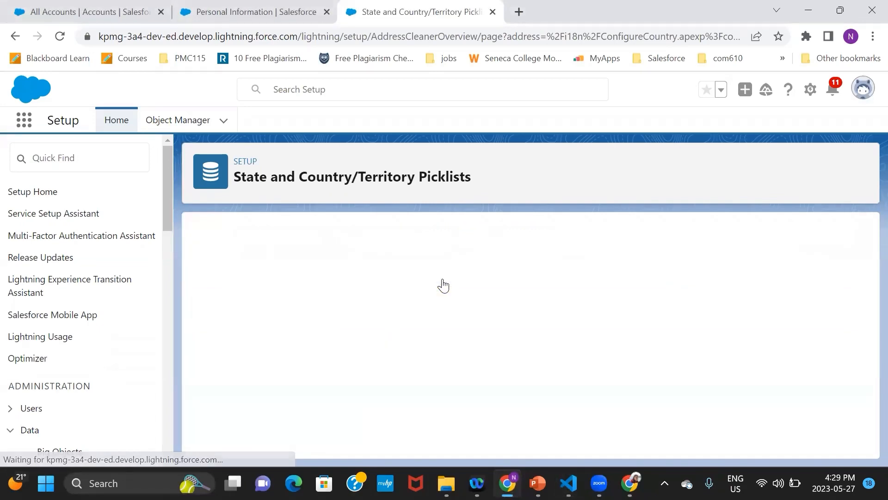
pyautogui.hotkey('alt', 'Tab')
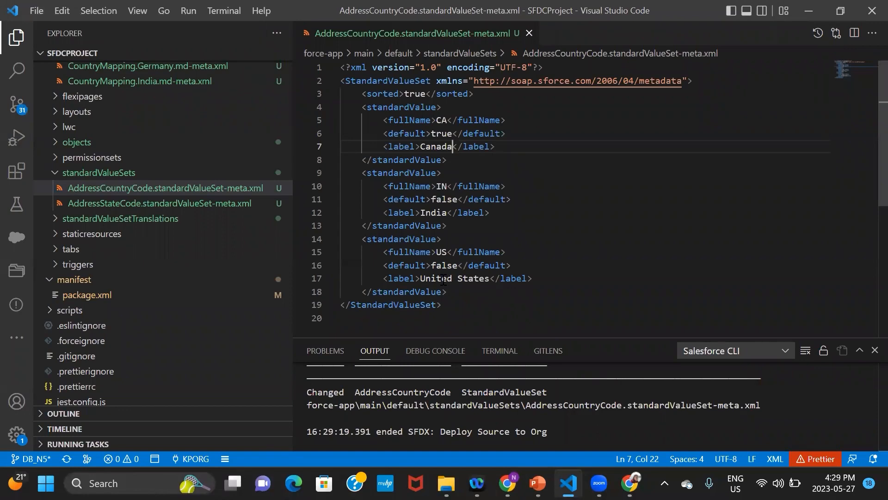
pyautogui.hotkey('alt', 'Tab')
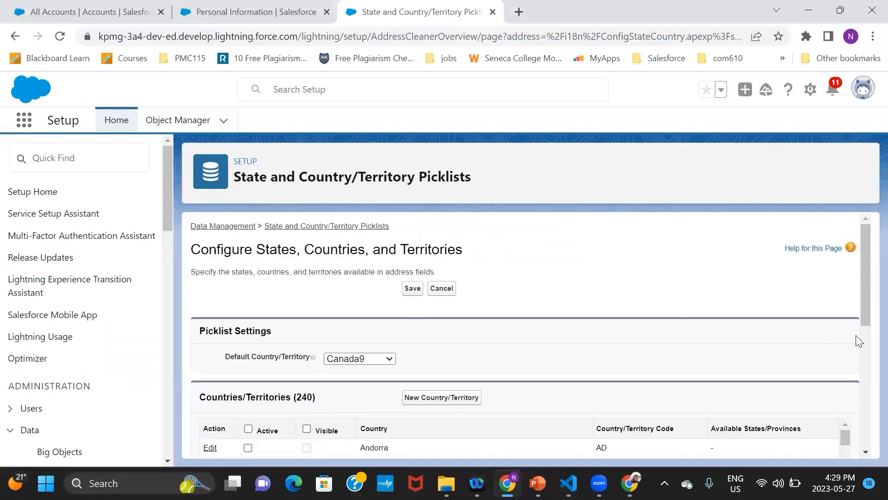
pyautogui.scroll(-5, 861, 340)
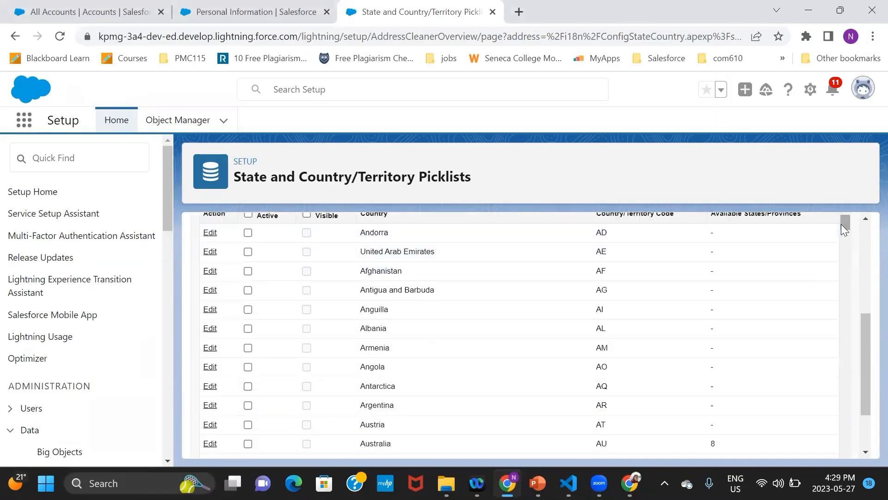
pyautogui.click(212, 231)
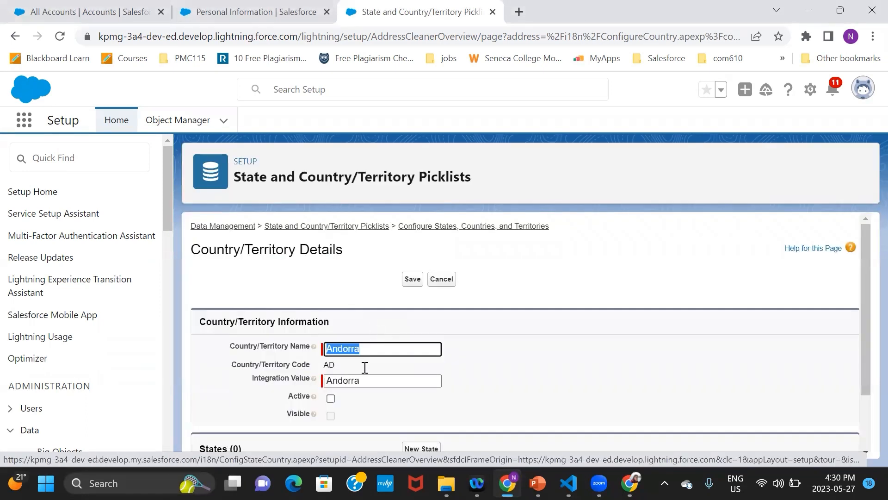
pyautogui.doubleClick(332, 381)
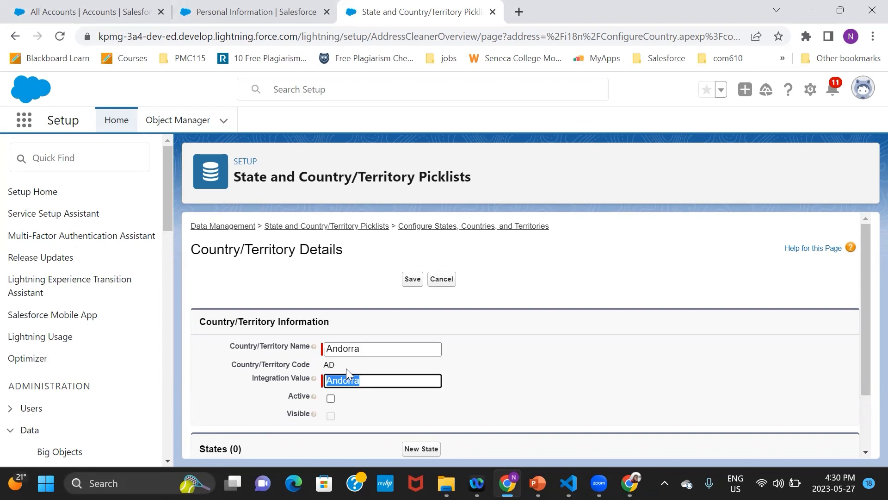
# Step: Switch to Visual Studio Code and open AddressStateCode-fr.standardValueSetTranslation-meta.xml from the standardValueSetTranslations folder
pyautogui.hotkey('alt', 'Tab')
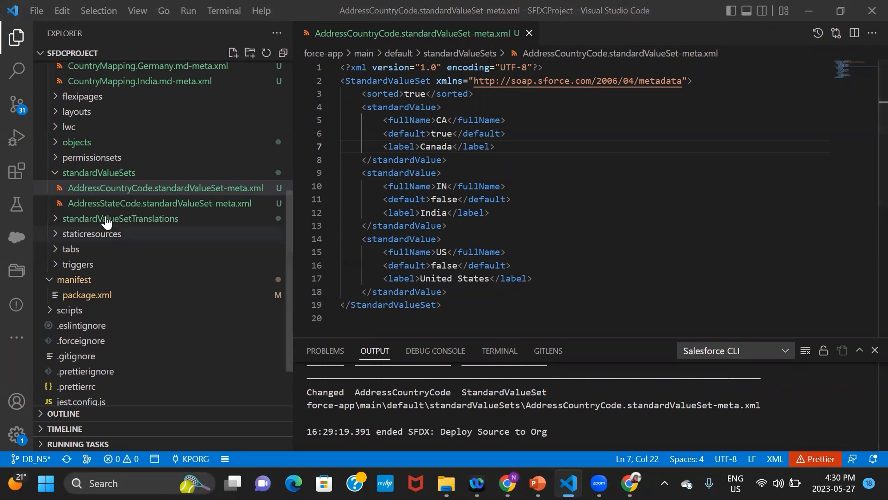
pyautogui.click(55, 221)
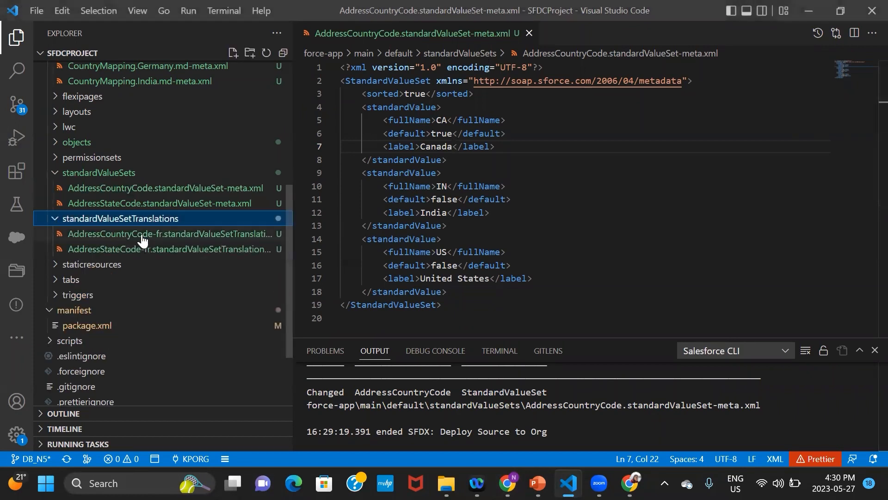
pyautogui.click(147, 249)
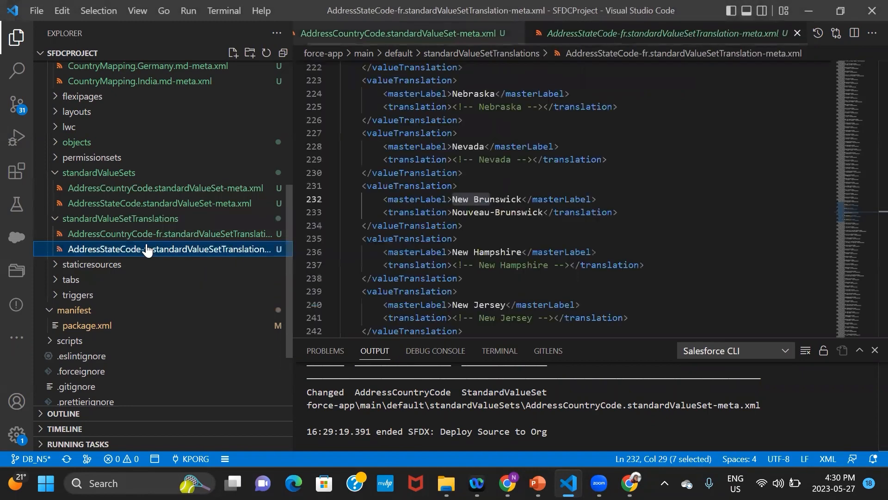
# Step: Search the French state translation file for british and examine the translation entry of British Columbia
pyautogui.click(478, 236)
pyautogui.press('Up')
pyautogui.press('Up')
pyautogui.press('Up')
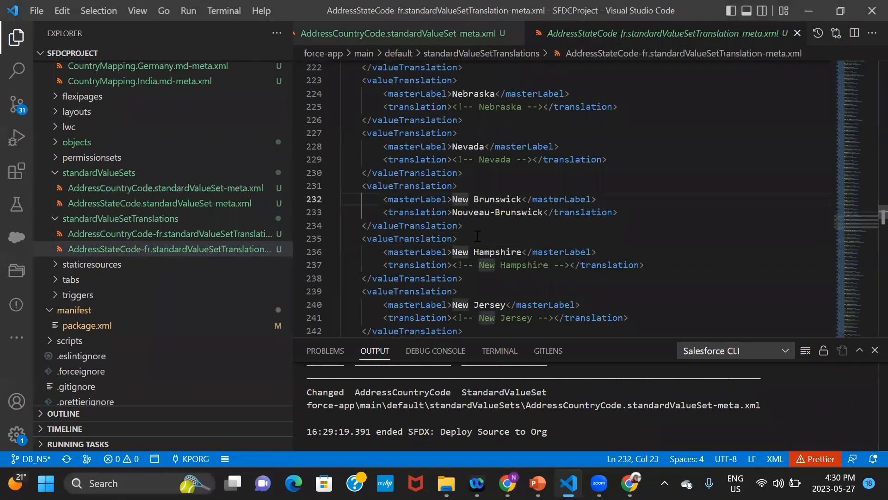
pyautogui.press('Up')
pyautogui.press('Up')
pyautogui.press('Up')
pyautogui.press('Up')
pyautogui.press('Up')
pyautogui.press('Up')
pyautogui.press('Up')
pyautogui.press('Up')
pyautogui.press('Up')
pyautogui.press('Up')
pyautogui.press('Up')
pyautogui.press('Up')
pyautogui.press('Up')
pyautogui.press('Up')
pyautogui.press('Up')
pyautogui.press('Up')
pyautogui.press('Up')
pyautogui.press('Up')
pyautogui.press('Up')
pyautogui.press('Up')
pyautogui.press('Up')
pyautogui.press('Up')
pyautogui.press('Up')
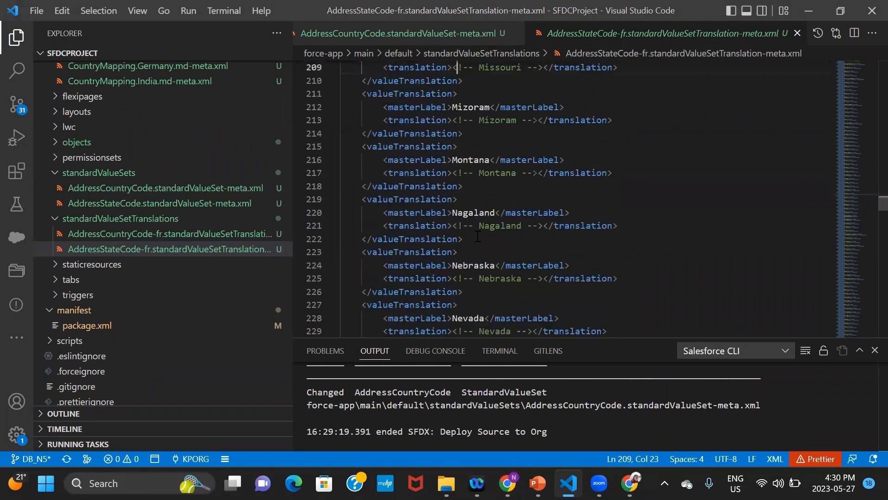
pyautogui.press('Up')
pyautogui.press('Up')
pyautogui.press('Up')
pyautogui.press('Up')
pyautogui.press('Up')
pyautogui.press('Up')
pyautogui.press('Up')
pyautogui.press('Up')
pyautogui.press('Up')
pyautogui.press('Up')
pyautogui.press('Up')
pyautogui.press('Up')
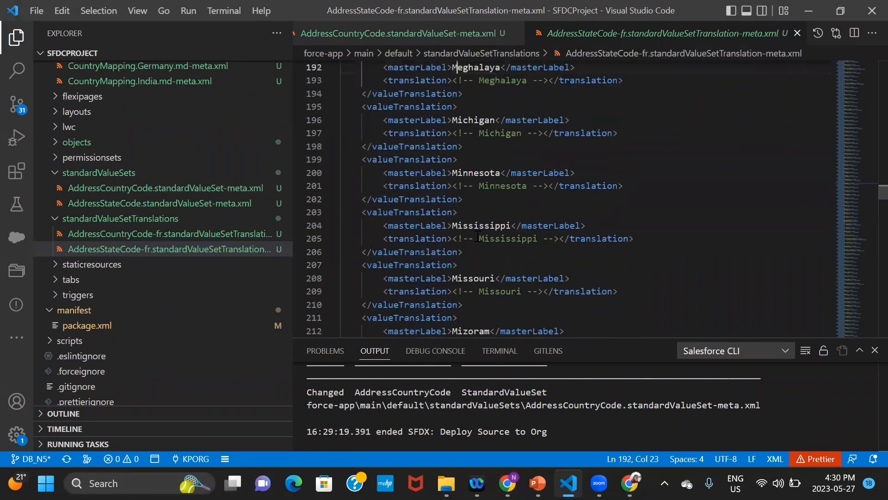
pyautogui.hotkey('ctrl', 'f')
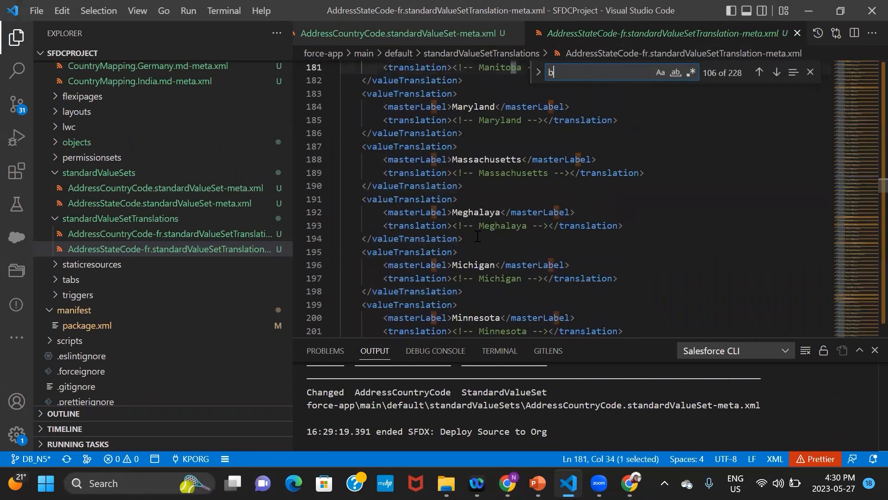
pyautogui.write('british')
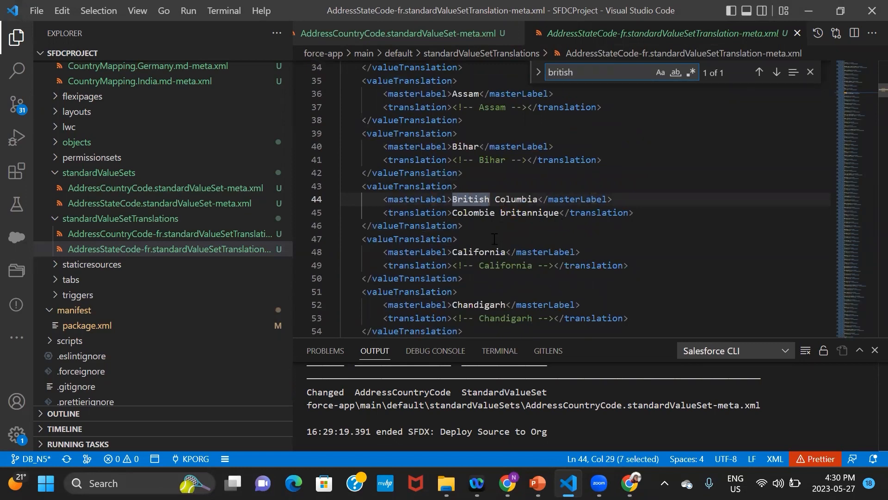
pyautogui.click(536, 220)
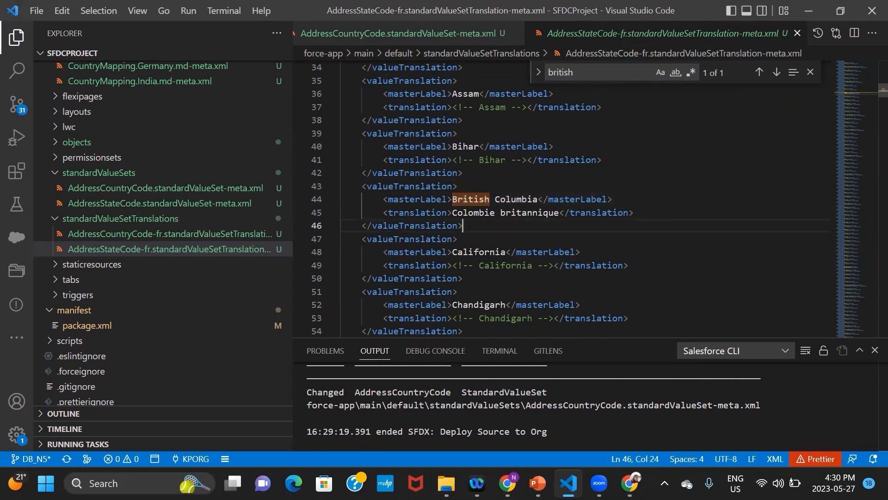
# Step: Switch to the Salesforce browser window, search Setup for transl and open the Translate page of the Translation Workbench
pyautogui.click(508, 483)
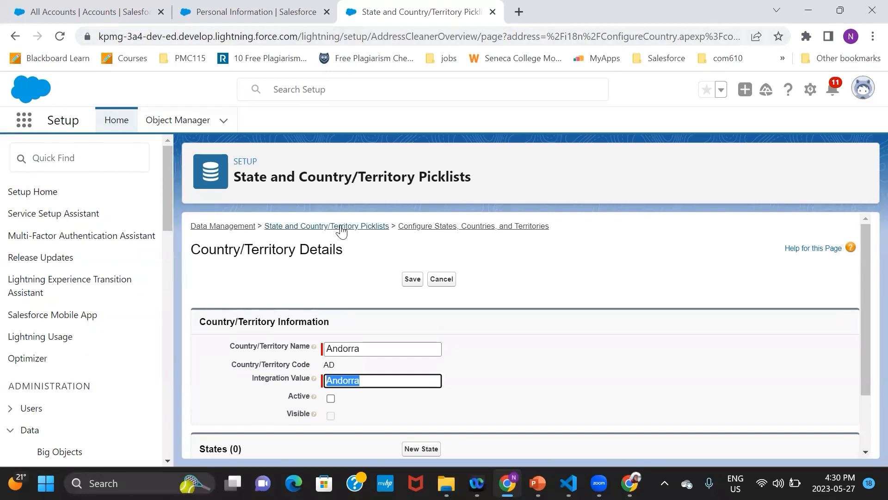
pyautogui.click(289, 11)
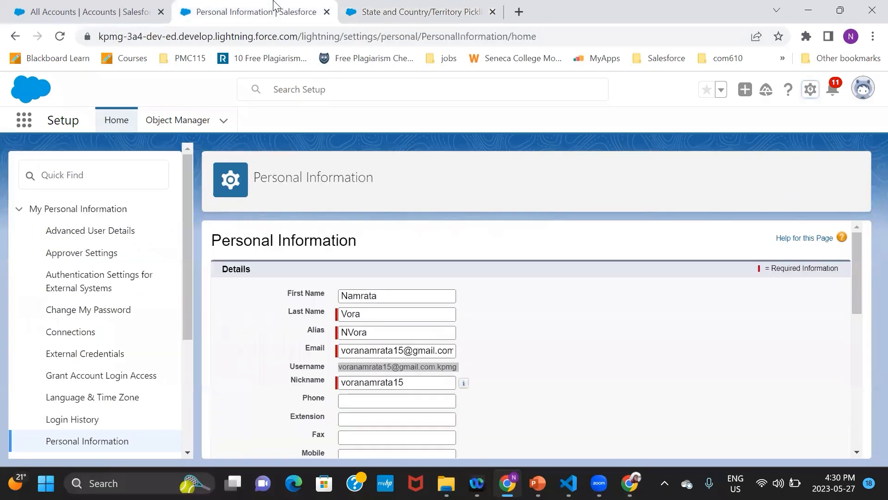
pyautogui.click(82, 163)
pyautogui.click(118, 119)
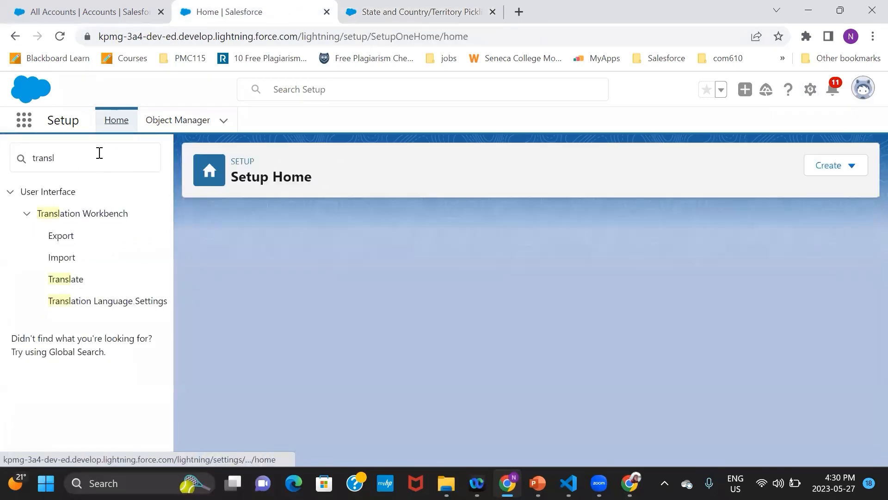
pyautogui.click(73, 279)
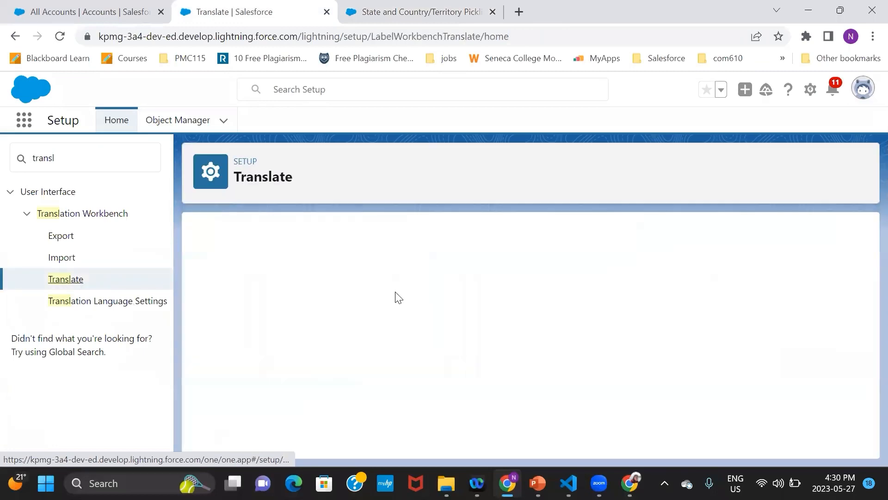
# Step: Set the setup component to Address State for French and expand the Canada9 entry to list its provinces
pyautogui.scroll(-2, 803, 261)
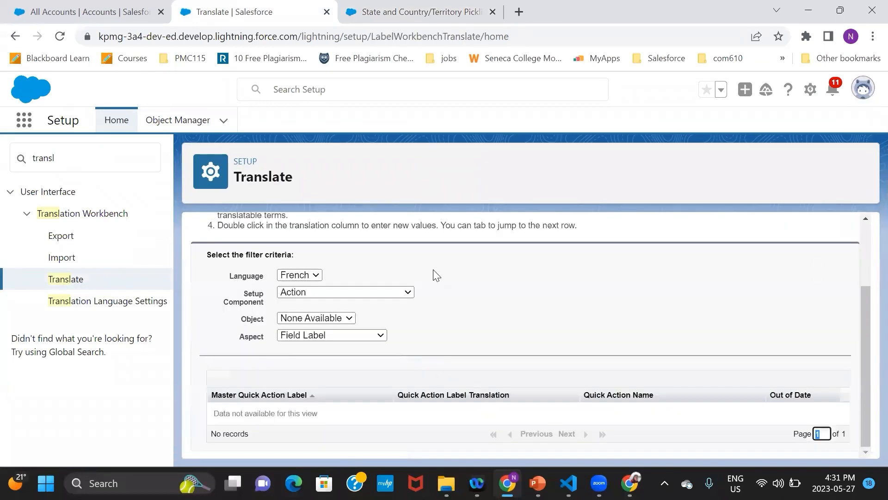
pyautogui.click(309, 294)
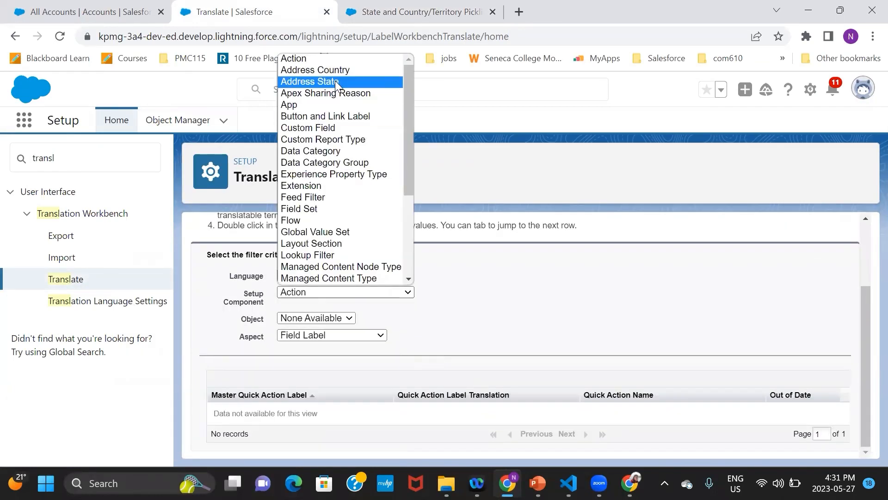
pyautogui.click(335, 81)
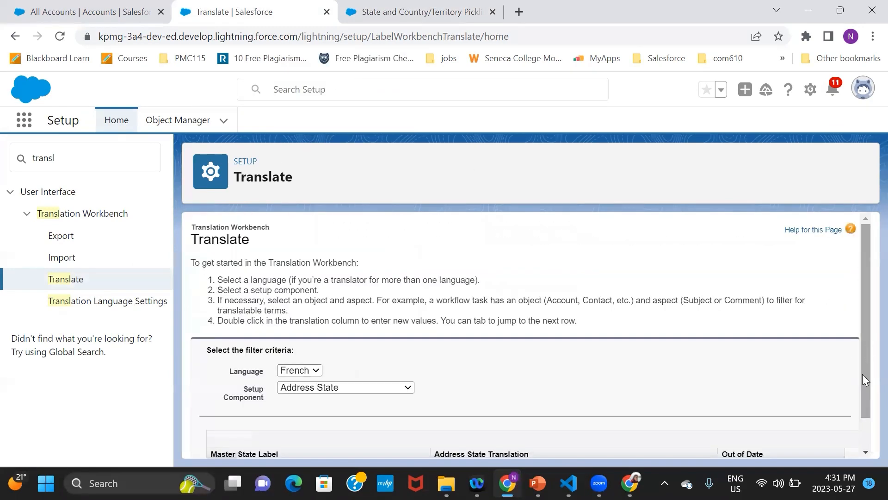
pyautogui.scroll(-4, 864, 414)
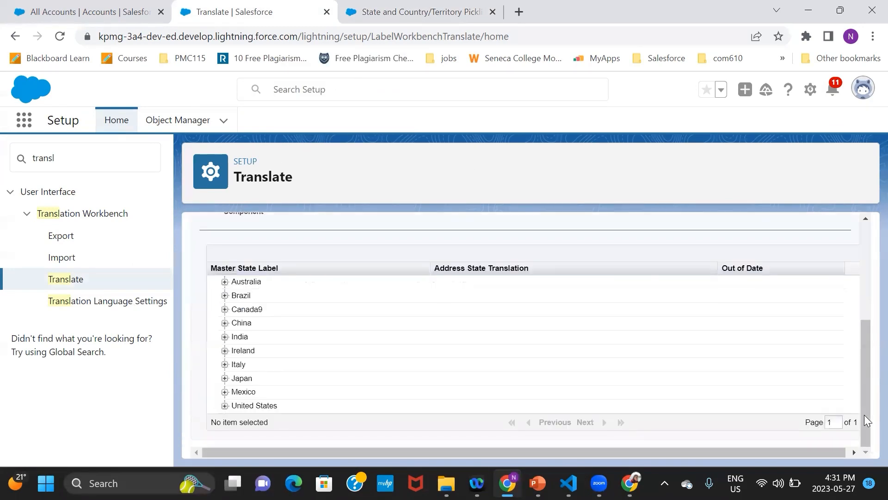
pyautogui.click(224, 309)
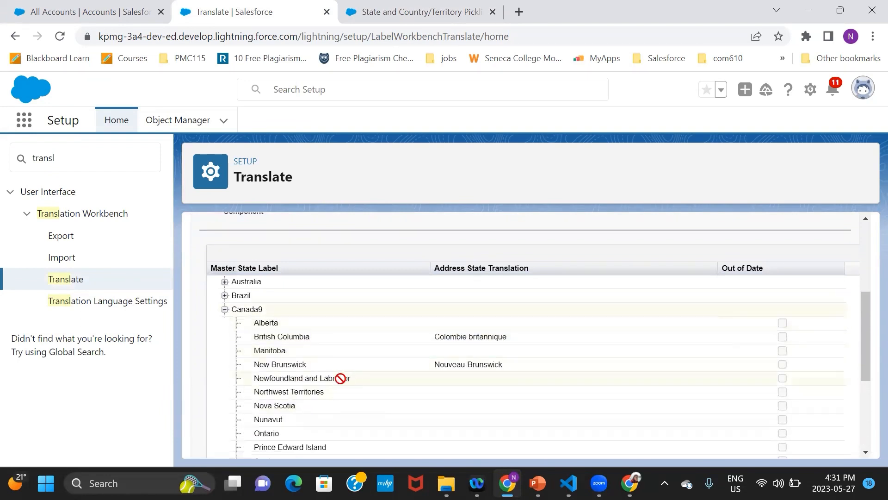
# Step: Open a new browser tab and search Google for translate to french
pyautogui.click(446, 7)
pyautogui.hotkey('ctrl', 't')
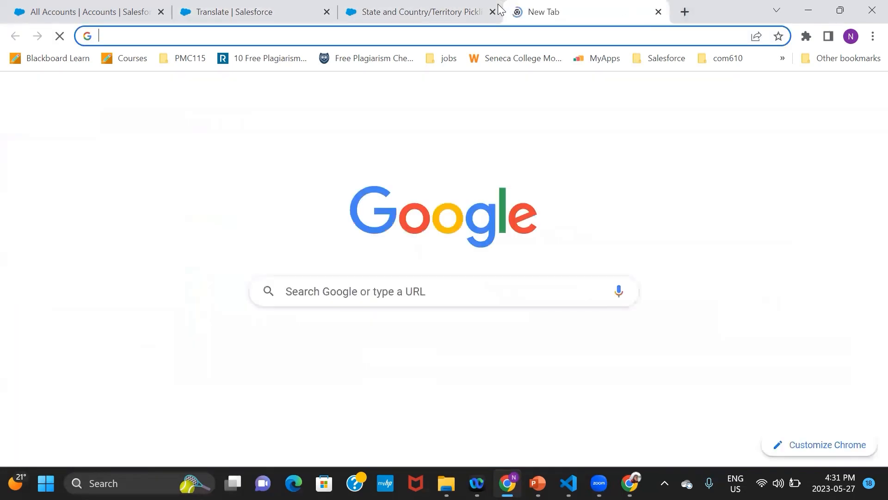
pyautogui.write('n')
pyautogui.press('BackSpace')
pyautogui.press('BackSpace')
pyautogui.write('trans')
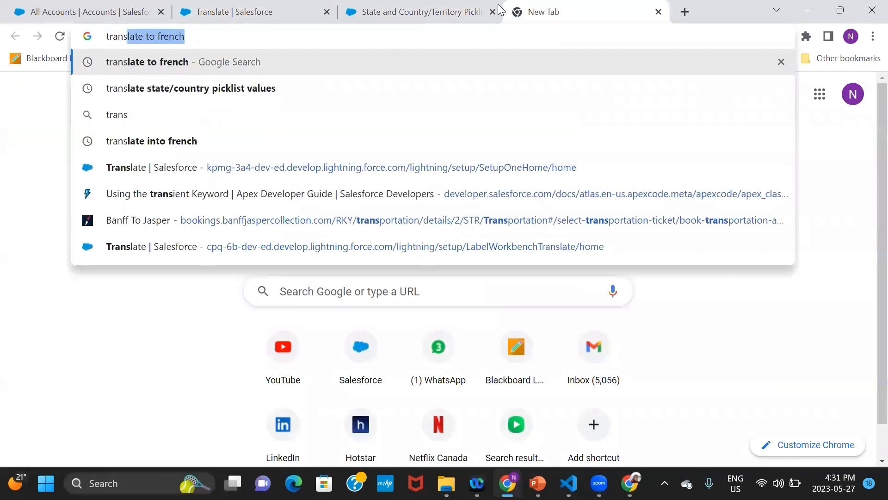
pyautogui.press('Right')
pyautogui.press('Return')
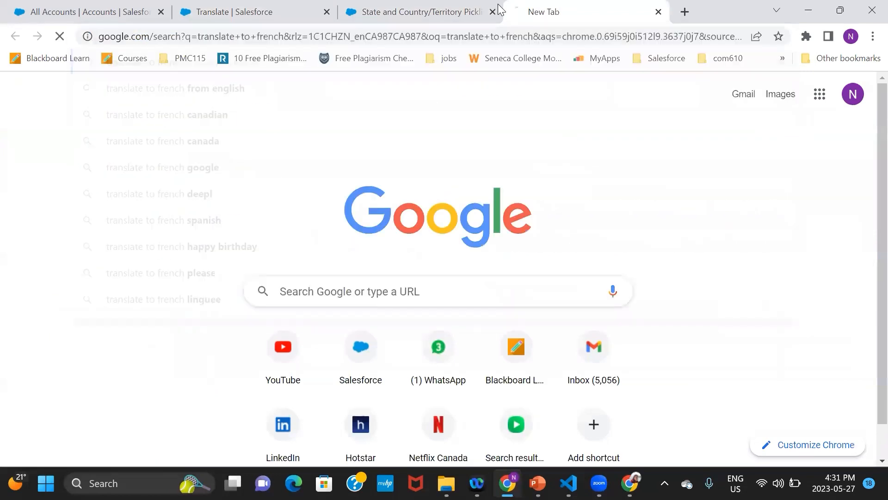
# Step: Enter Newfoundland And Labrodor as the text for the translator to convert into French
pyautogui.click(180, 257)
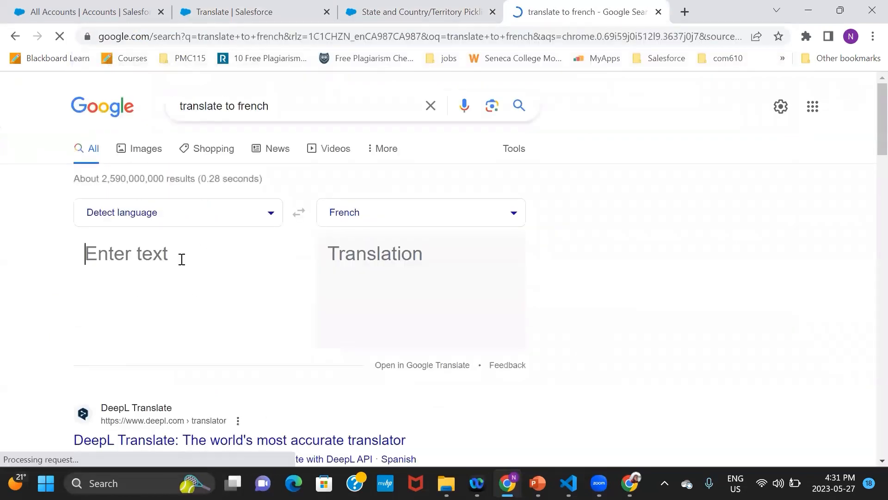
pyautogui.write('Newfoun')
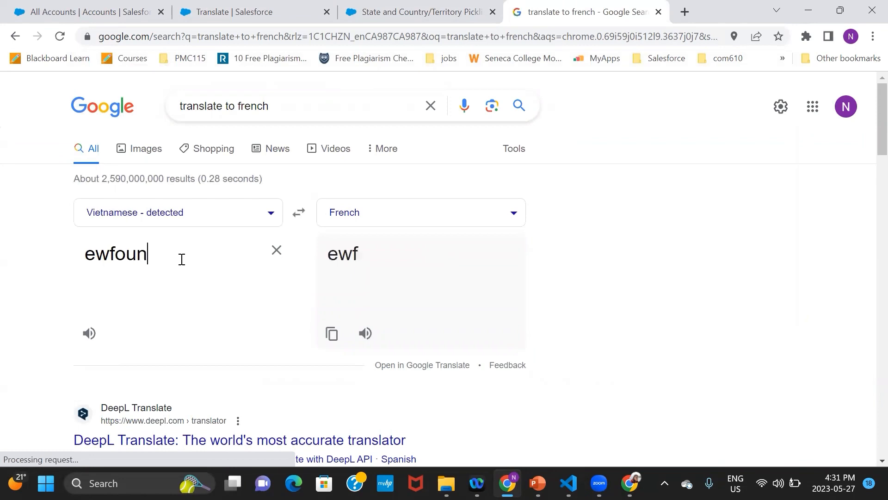
pyautogui.write('dland And')
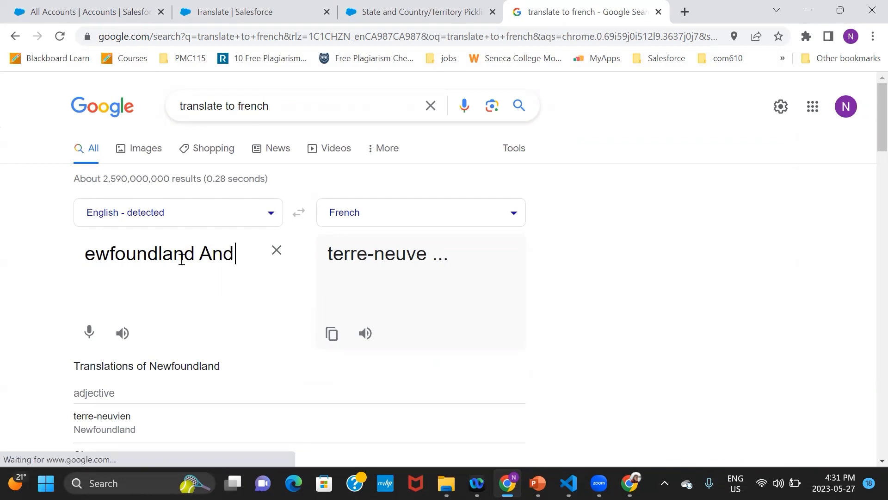
pyautogui.write('Labro')
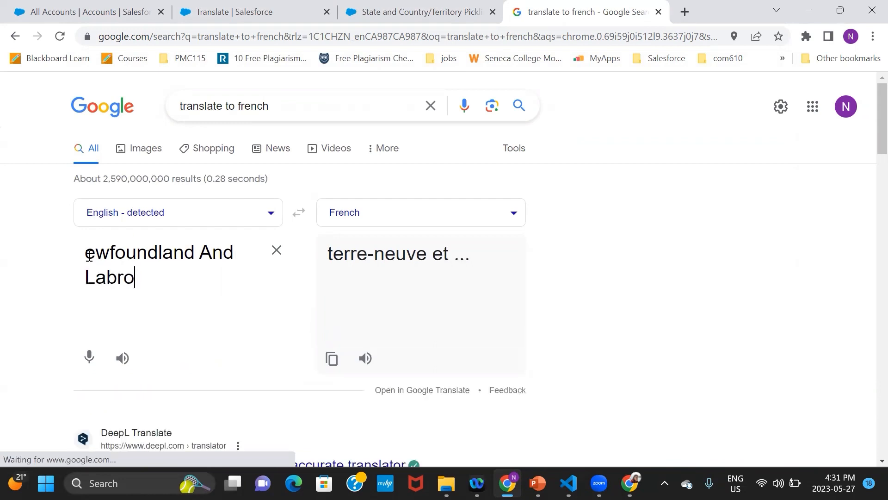
pyautogui.click(85, 253)
pyautogui.write('N')
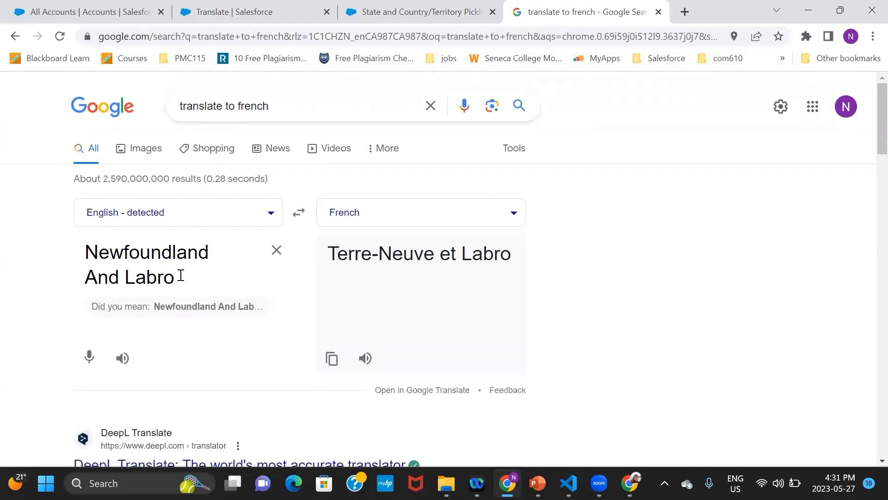
pyautogui.click(179, 276)
pyautogui.write('dor')
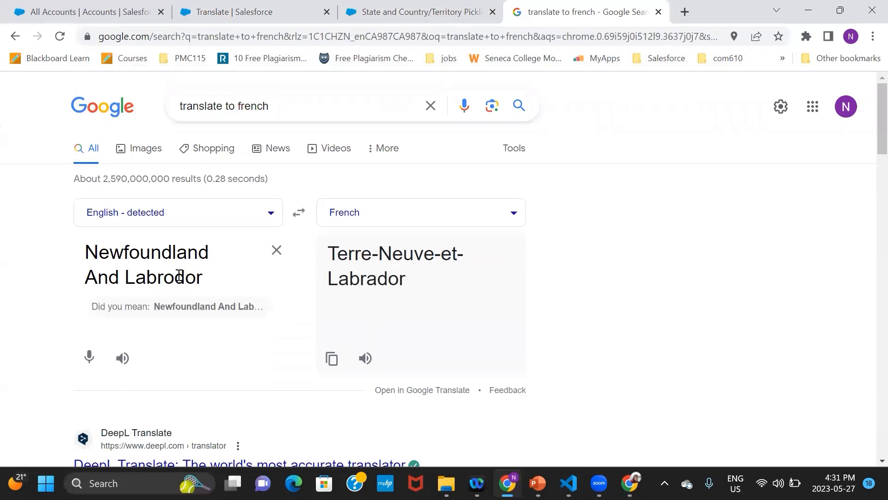
# Step: Check the province's spelling on the Salesforce Translate page, correct the translator text to Newfoundland And Labrador, and copy the French translation
pyautogui.click(213, 10)
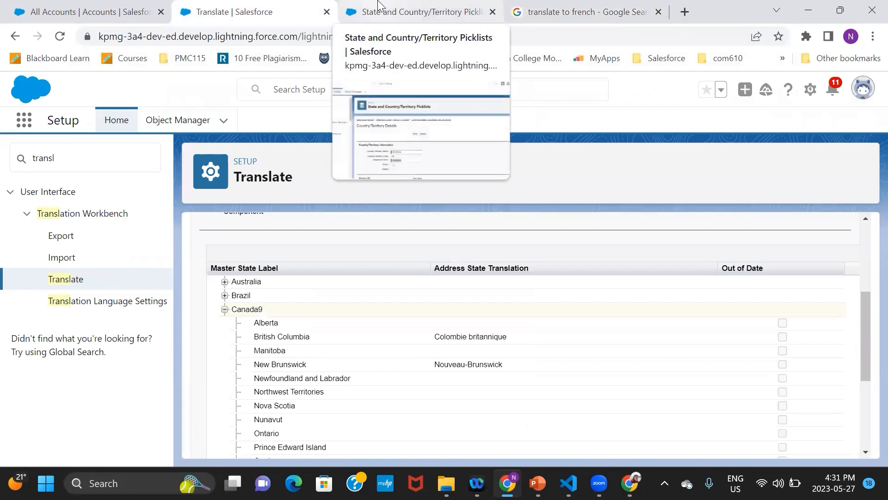
pyautogui.click(568, 7)
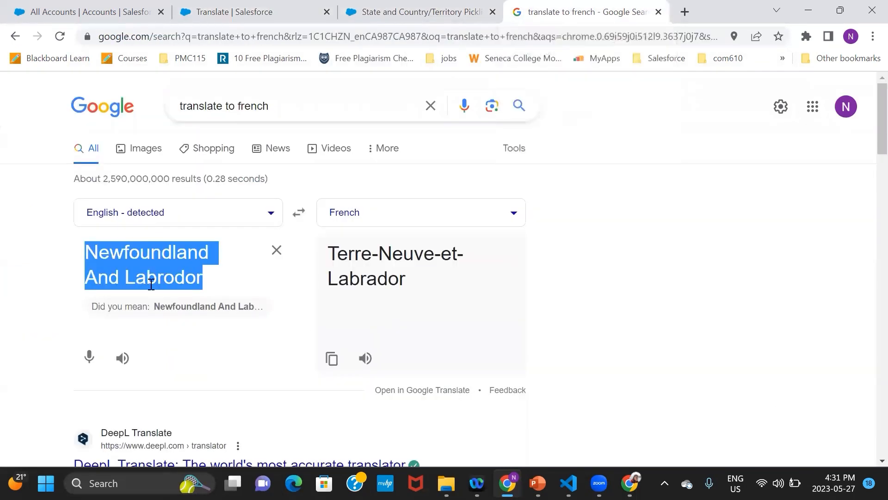
pyautogui.click(173, 277)
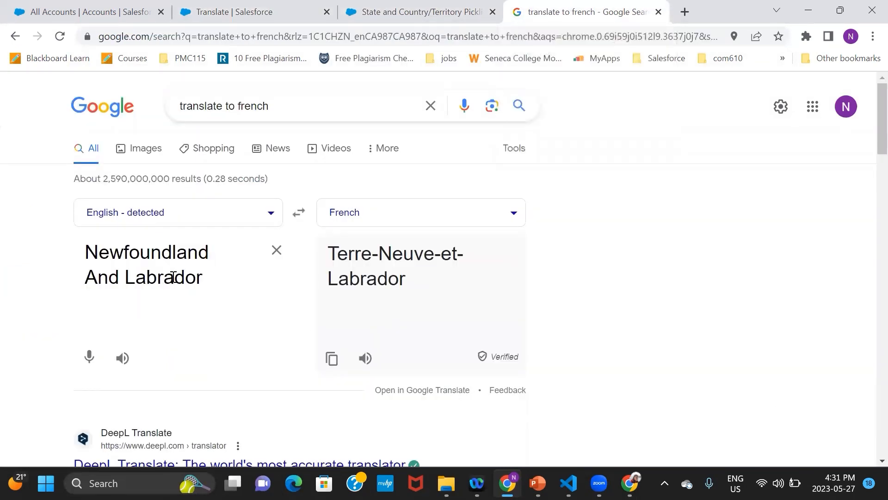
pyautogui.moveTo(408, 286); pyautogui.dragTo(326, 251)
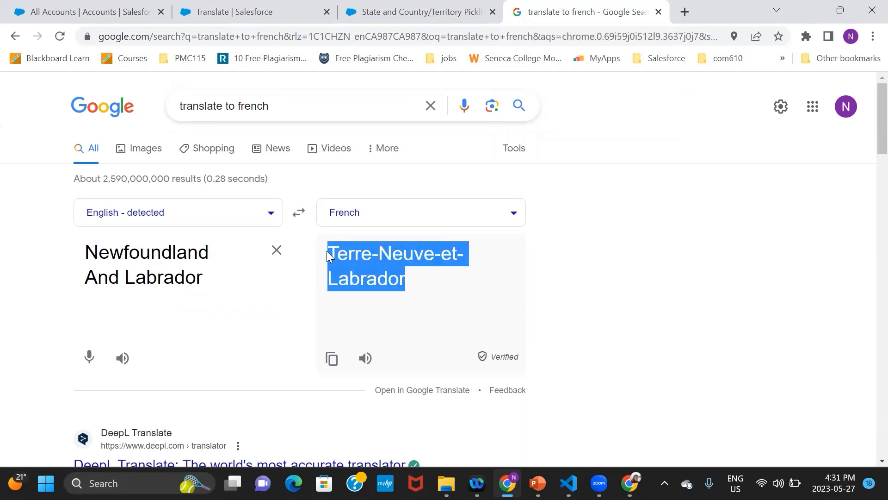
# Step: Switch to Visual Studio Code and search the French state translation file for New to locate the Newfoundland entry
pyautogui.hotkey('alt', 'Tab')
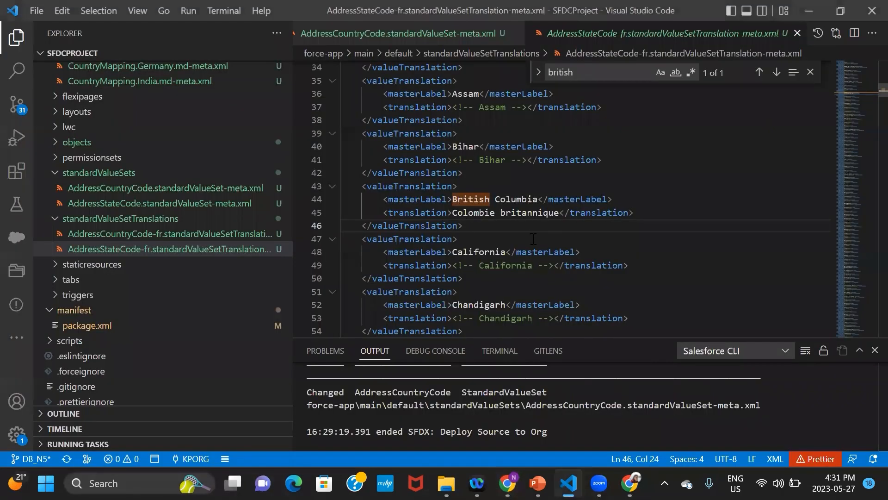
pyautogui.hotkey('ctrl', 'f')
pyautogui.write('n')
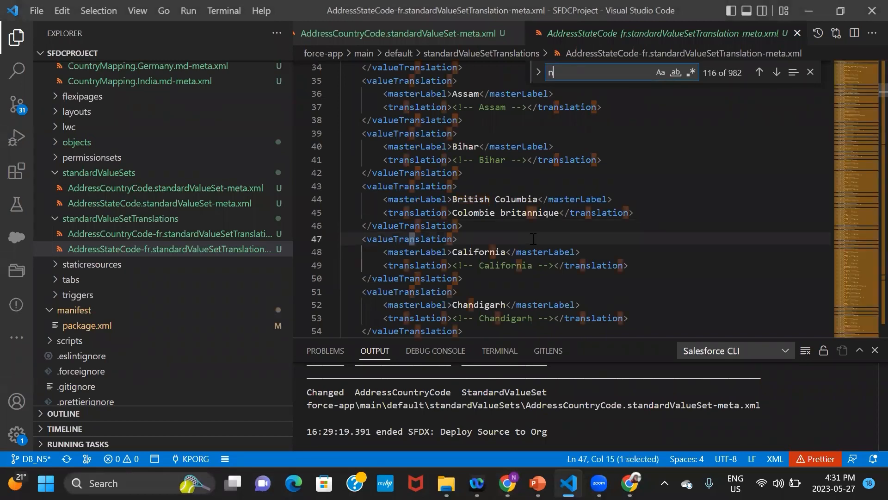
pyautogui.write('ew fo')
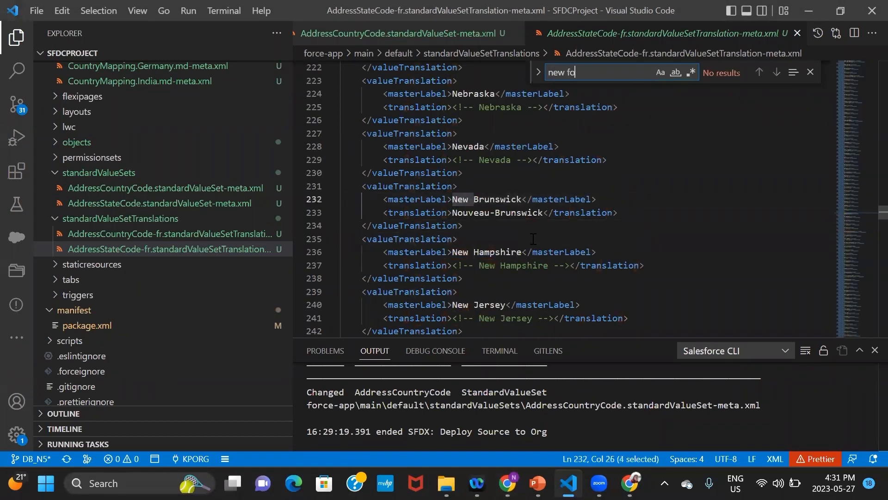
pyautogui.write('u')
pyautogui.press('BackSpace')
pyautogui.press('BackSpace')
pyautogui.press('BackSpace')
pyautogui.press('BackSpace')
pyautogui.press('BackSpace')
pyautogui.press('BackSpace')
pyautogui.press('BackSpace')
pyautogui.write('N')
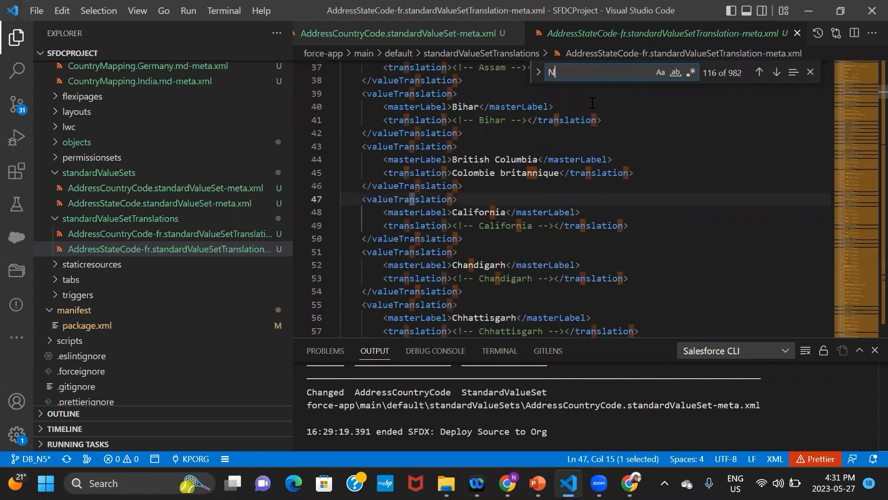
pyautogui.write('ew F')
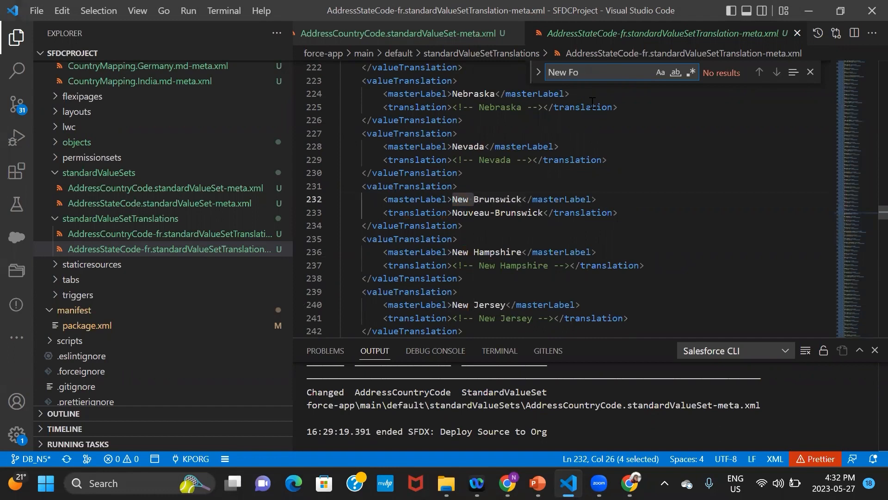
pyautogui.press('BackSpace')
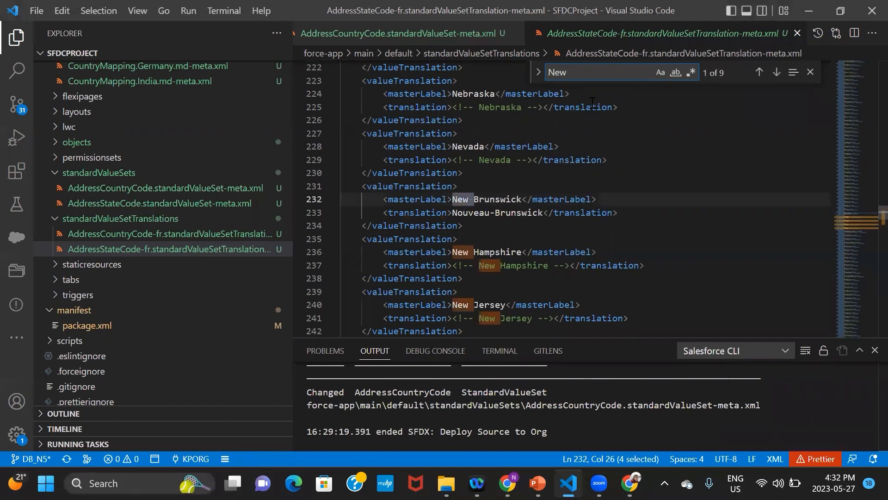
pyautogui.press('BackSpace')
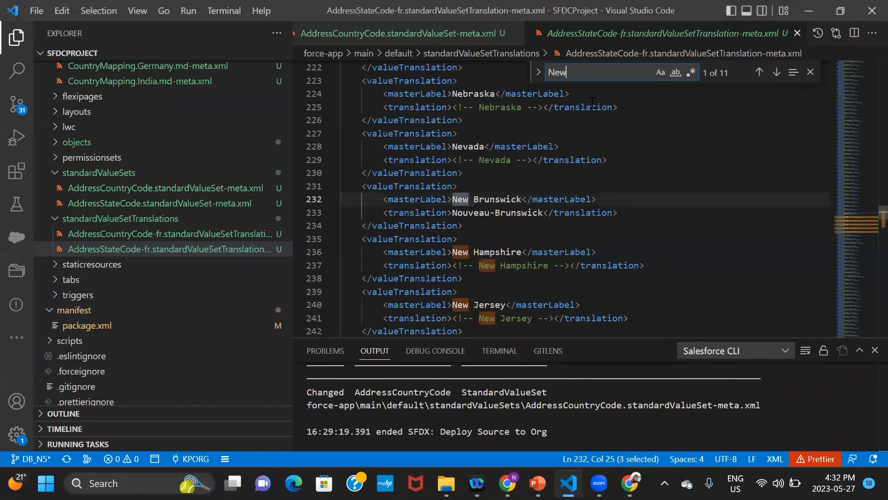
# Step: Replace the placeholder comment in the Newfoundland and Labrador translation with Terre-Neuve-et-Labrador and save the file
pyautogui.click(809, 72)
pyautogui.click(669, 212)
pyautogui.press('Down')
pyautogui.press('Down')
pyautogui.press('Down')
pyautogui.press('Down')
pyautogui.press('Down')
pyautogui.press('Down')
pyautogui.press('Down')
pyautogui.press('Down')
pyautogui.press('Down')
pyautogui.press('Down')
pyautogui.press('Down')
pyautogui.press('Down')
pyautogui.press('Down')
pyautogui.press('Down')
pyautogui.press('Down')
pyautogui.press('Down')
pyautogui.press('Down')
pyautogui.press('Down')
pyautogui.press('Down')
pyautogui.press('Down')
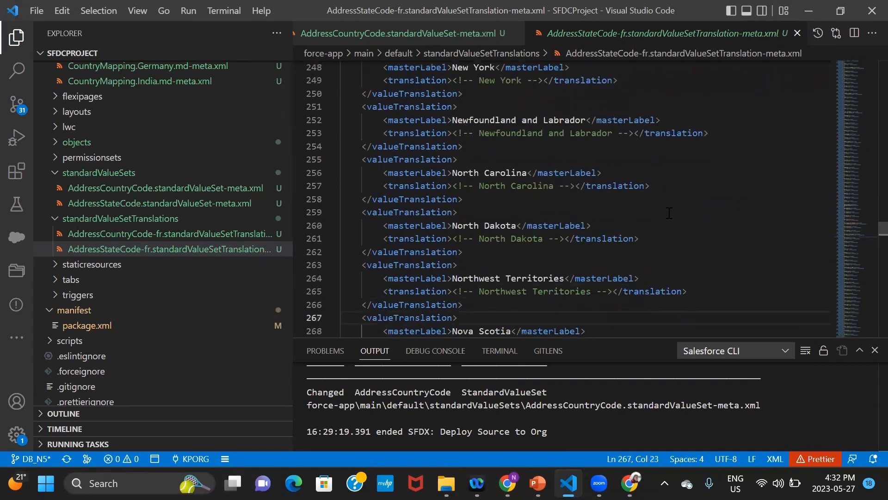
pyautogui.click(480, 131)
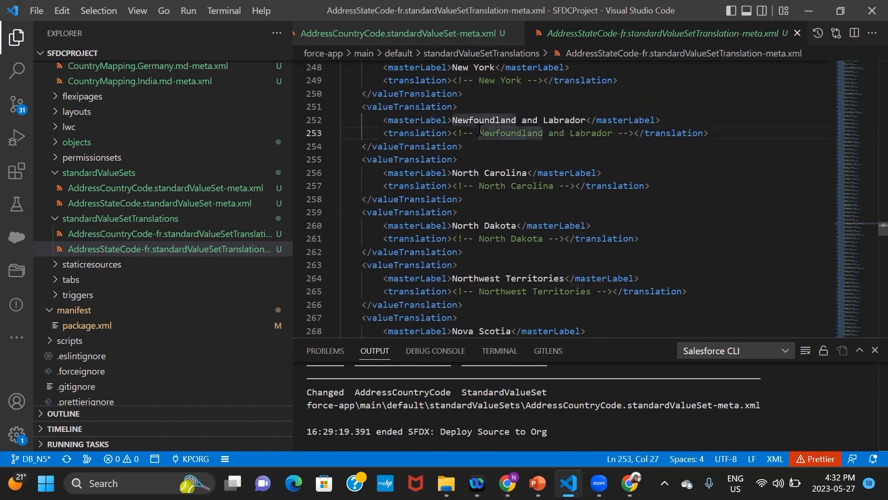
pyautogui.click(453, 133)
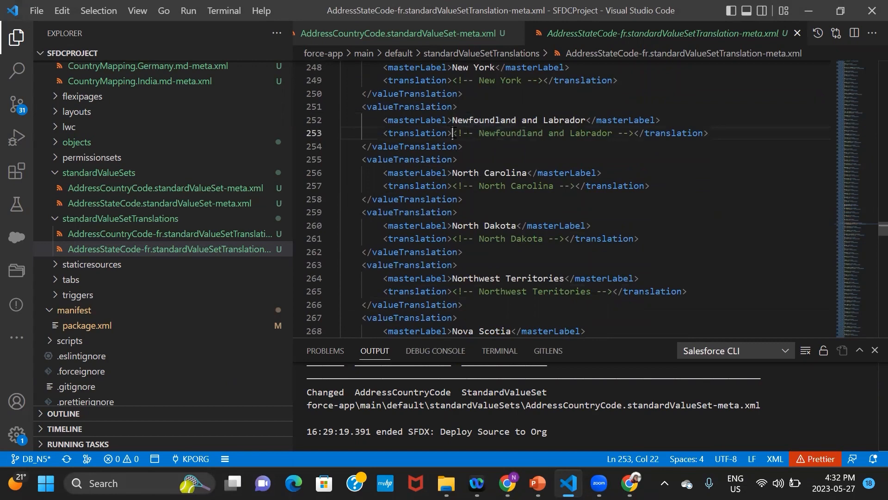
pyautogui.moveTo(453, 133); pyautogui.dragTo(634, 134)
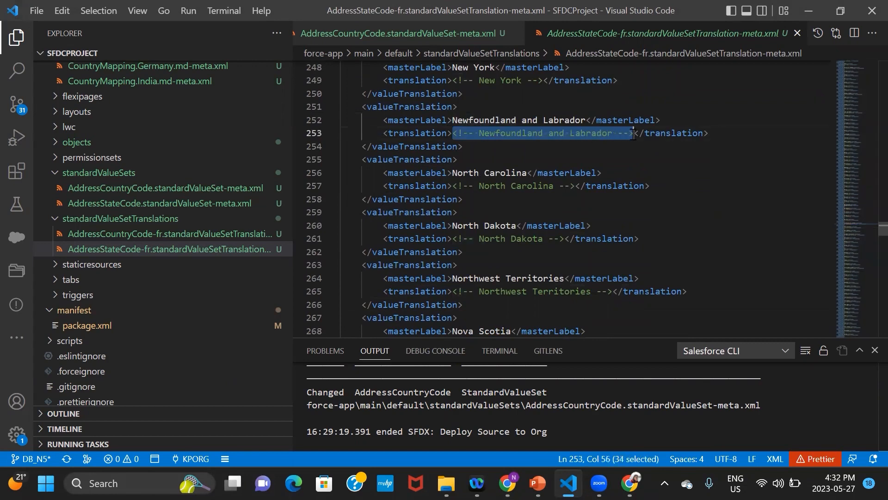
pyautogui.press('BackSpace')
pyautogui.write('Terre-Neuve-et-Labrador')
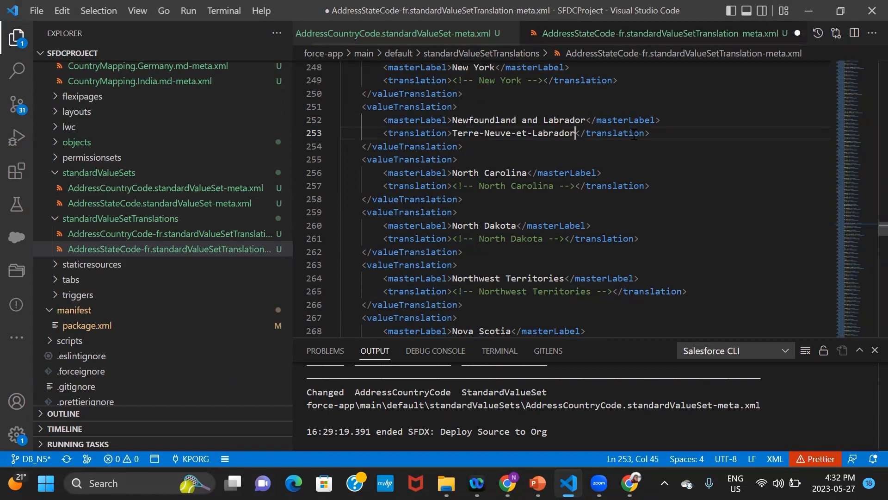
pyautogui.hotkey('ctrl', 's')
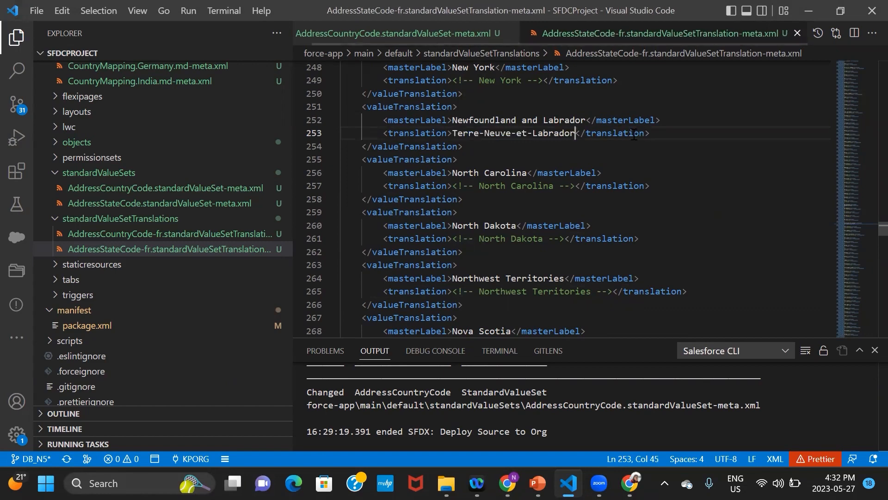
# Step: Deploy the AddressStateCode-fr standard value set translation file to the org
pyautogui.rightClick(193, 250)
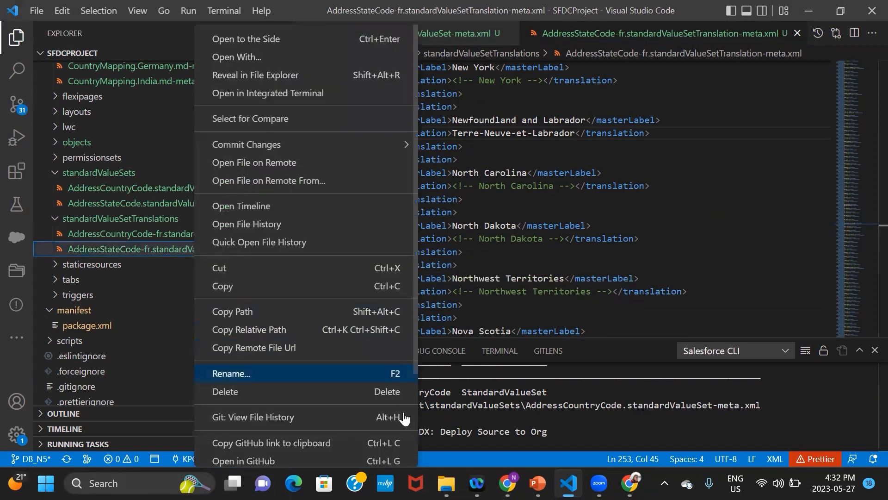
pyautogui.scroll(-3, 417, 425)
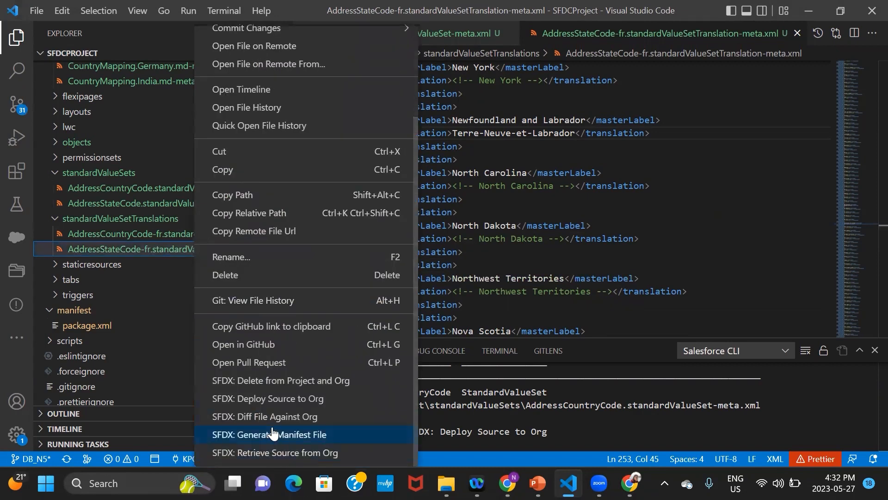
pyautogui.click(284, 399)
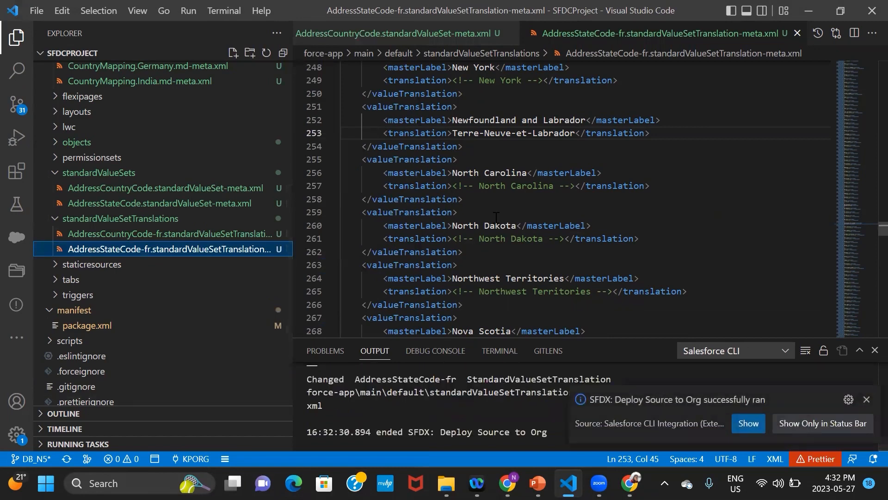
# Step: Switch to the Chrome browser window and reload the Salesforce Translate page
pyautogui.click(508, 483)
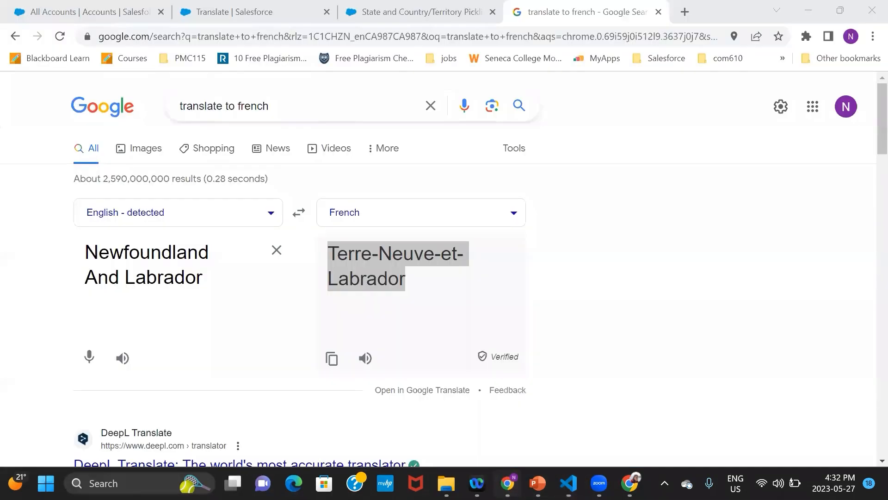
pyautogui.click(362, 6)
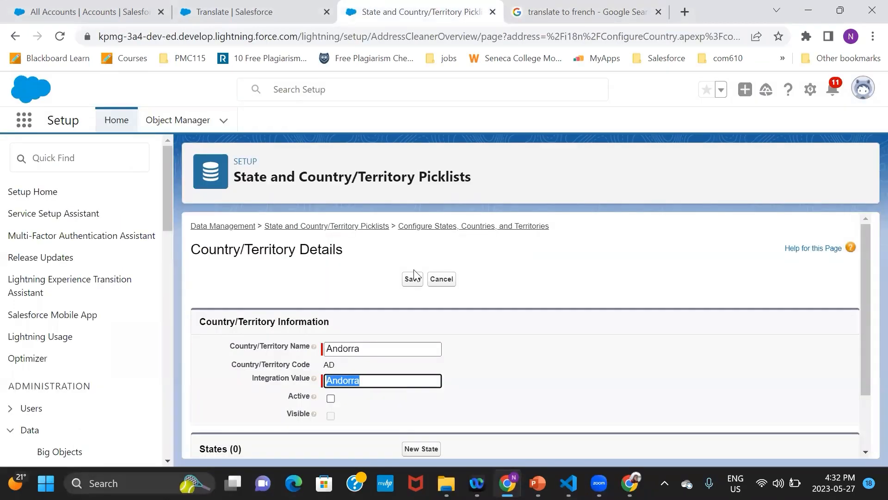
pyautogui.click(254, 10)
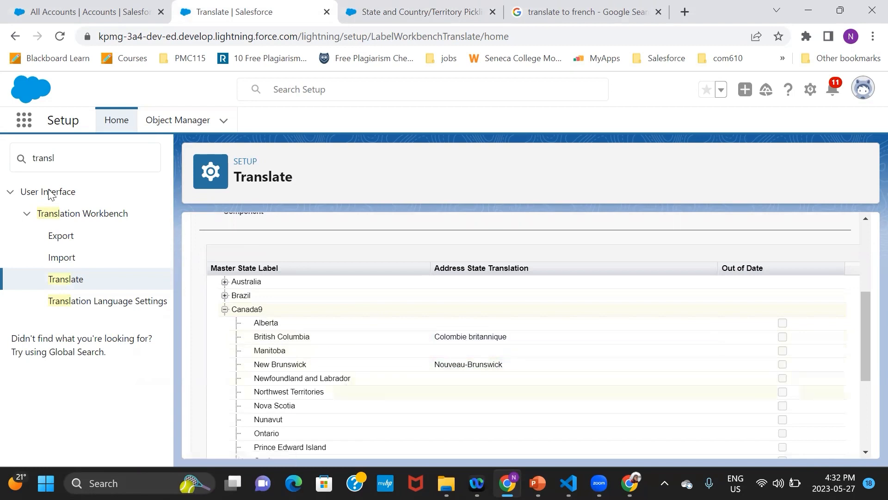
pyautogui.click(60, 36)
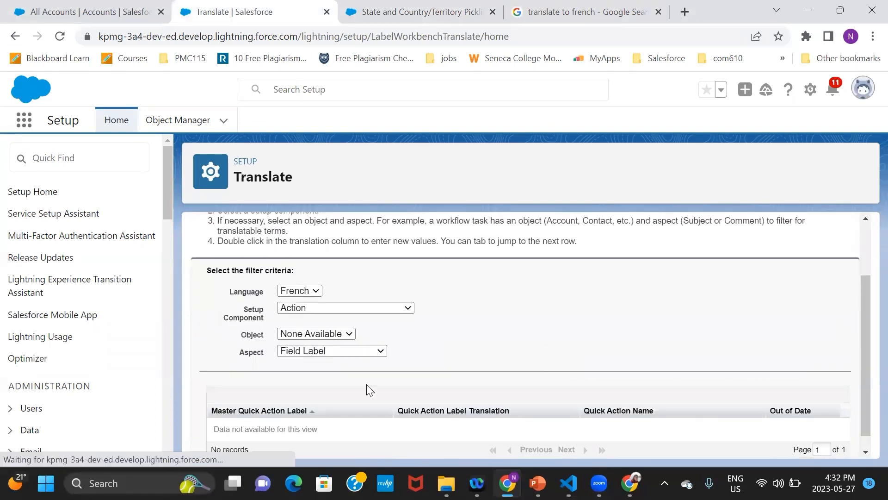
# Step: Select Address State as the French setup component again and expand Canada9 to check its province translations
pyautogui.click(307, 309)
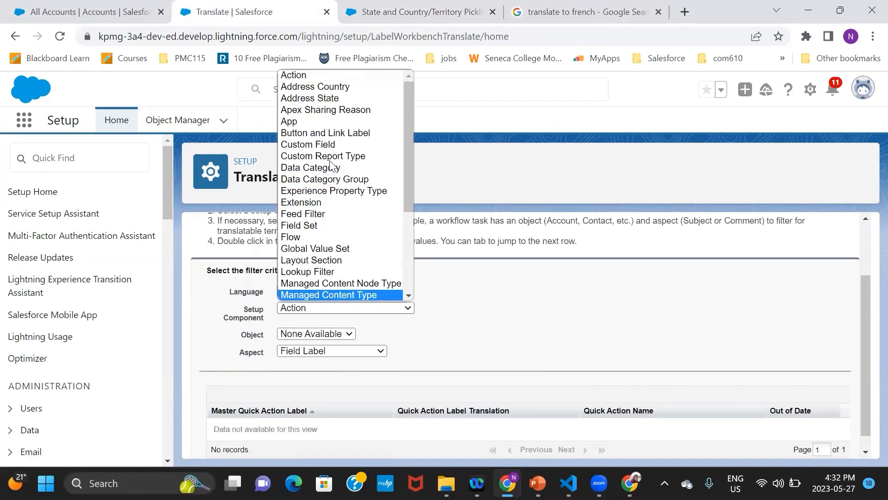
pyautogui.click(334, 100)
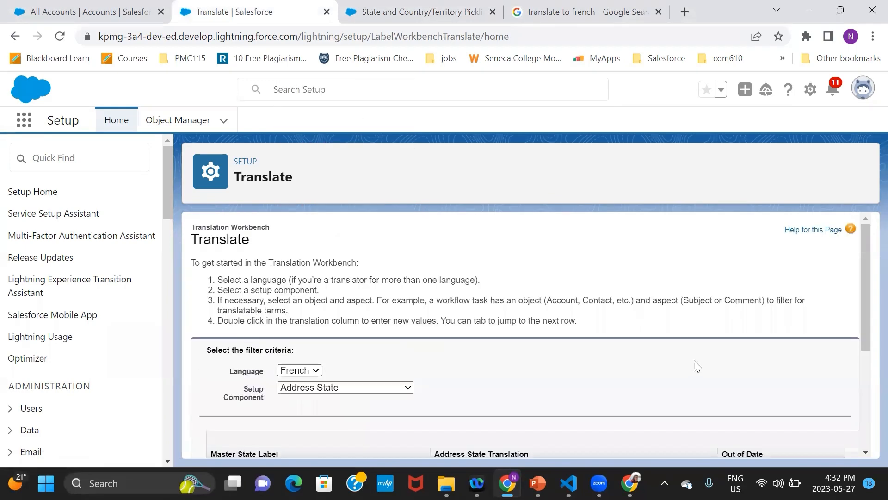
pyautogui.scroll(-5, 868, 407)
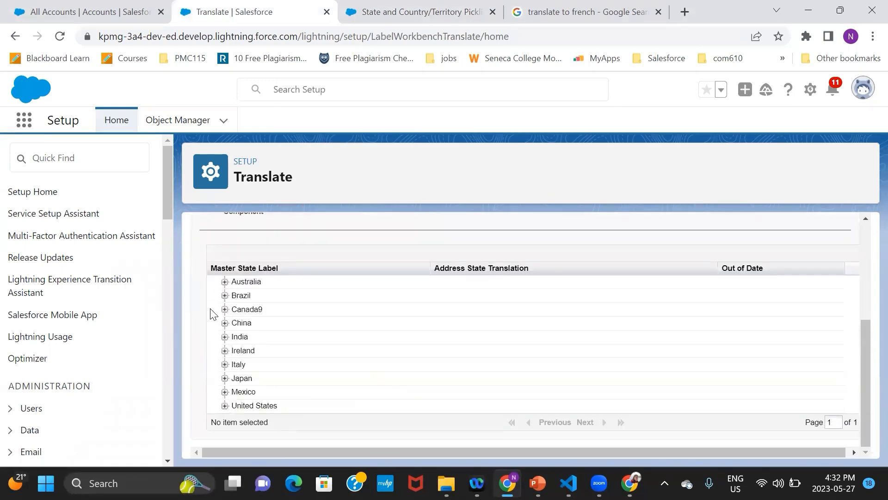
pyautogui.click(226, 310)
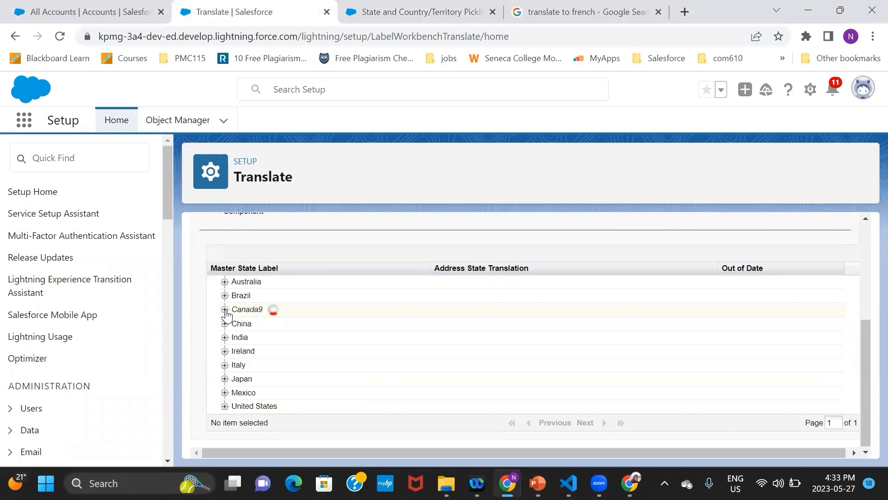